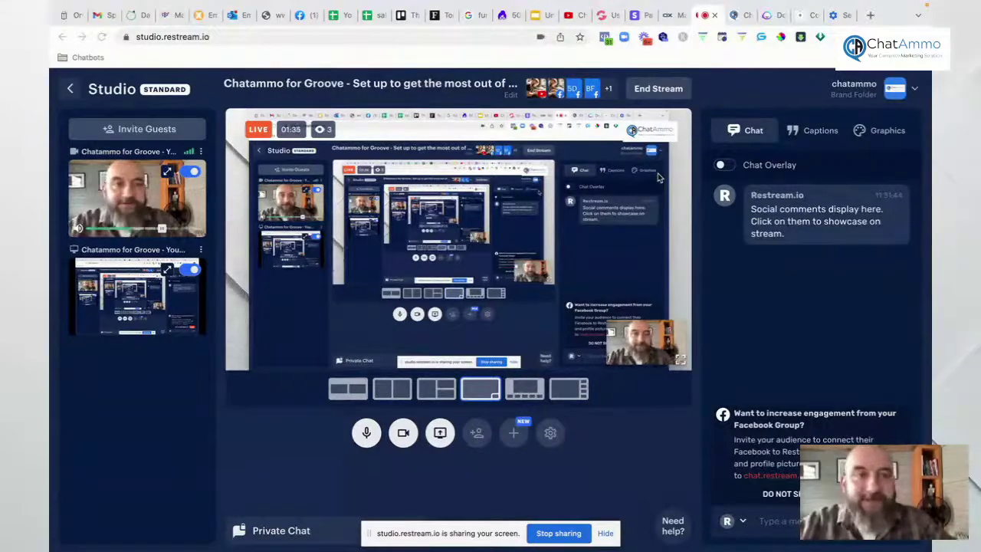
Step: Switch to the chatammo.net tab and sign in to load the dashboard showing 6.54K subscribers
click(739, 15)
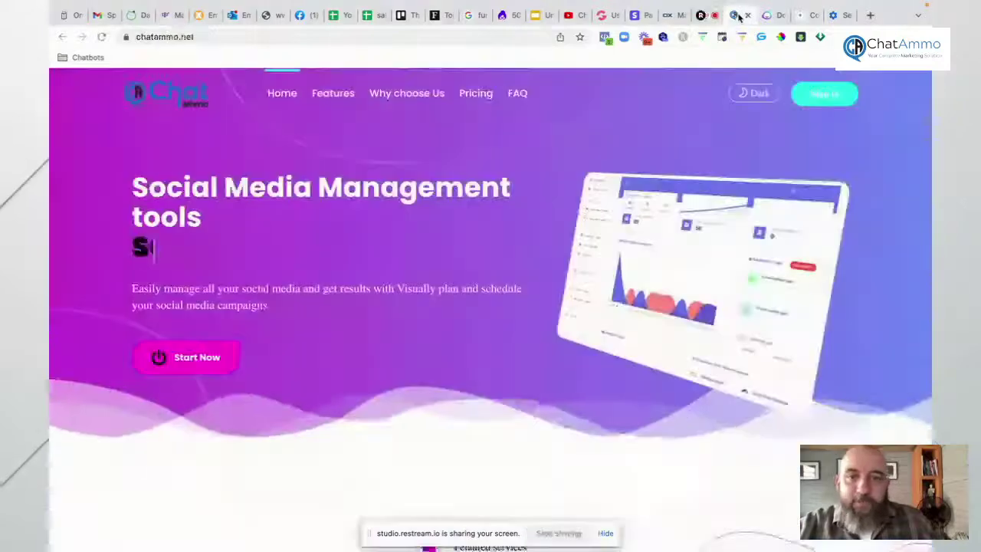
click(154, 39)
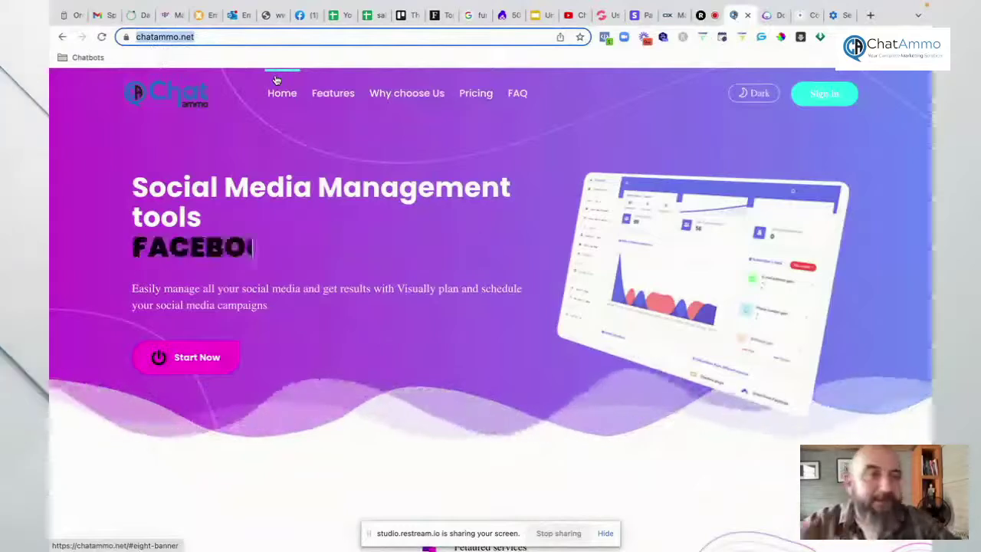
click(824, 93)
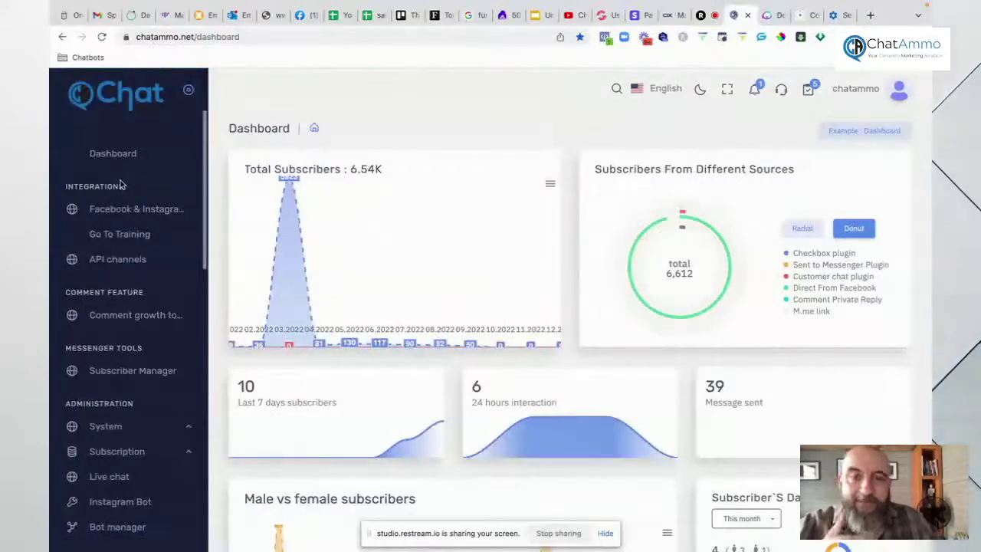
scroll(121, 307, down, 3)
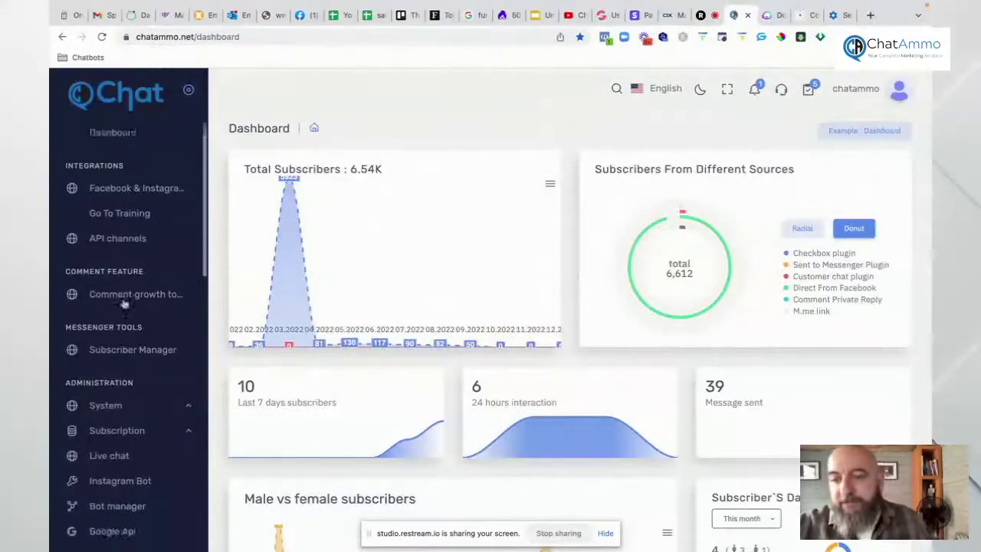
scroll(124, 304, up, 3)
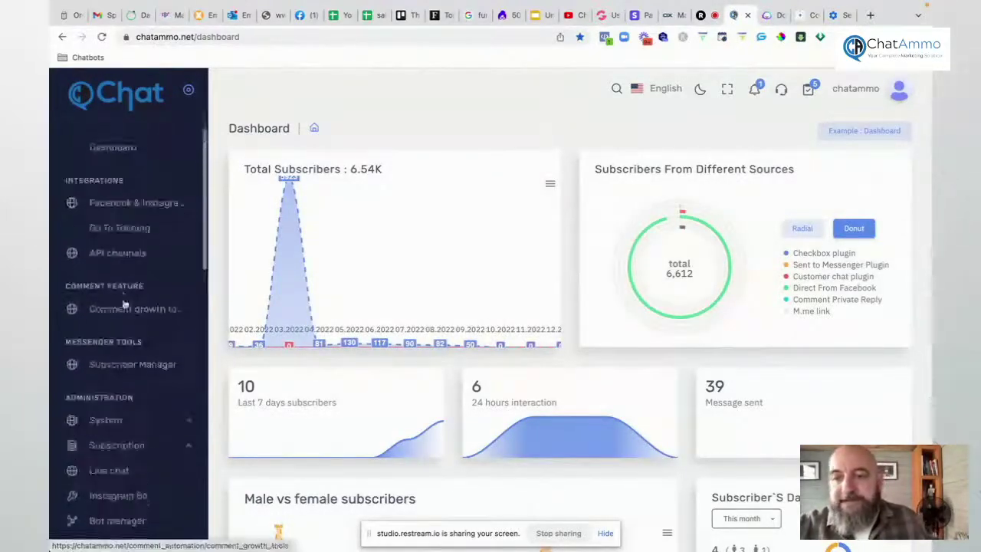
Step: Browse the Facebook & Instagram page list and try enabling Protein company's bot, dismissing the access token error
click(136, 209)
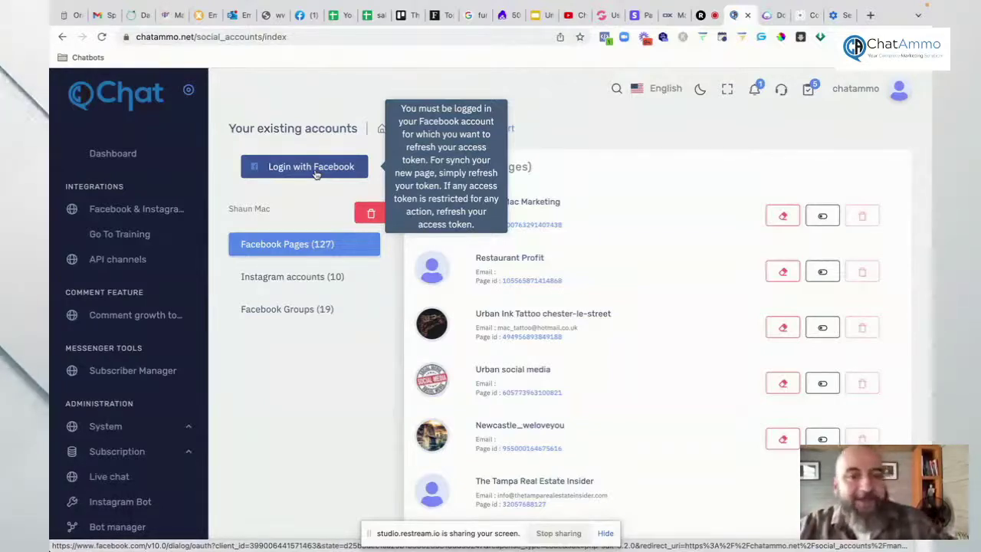
scroll(668, 295, down, 3)
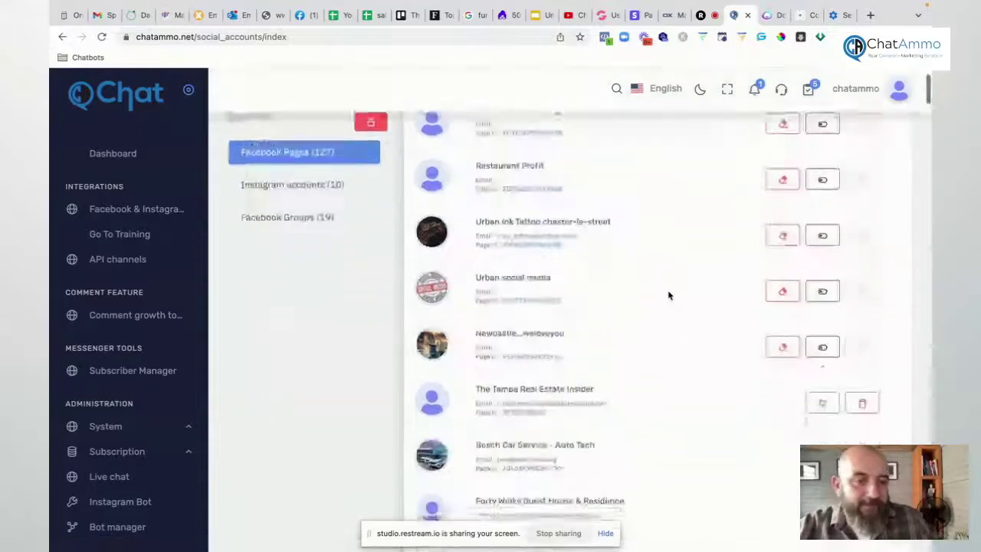
scroll(668, 295, down, 2)
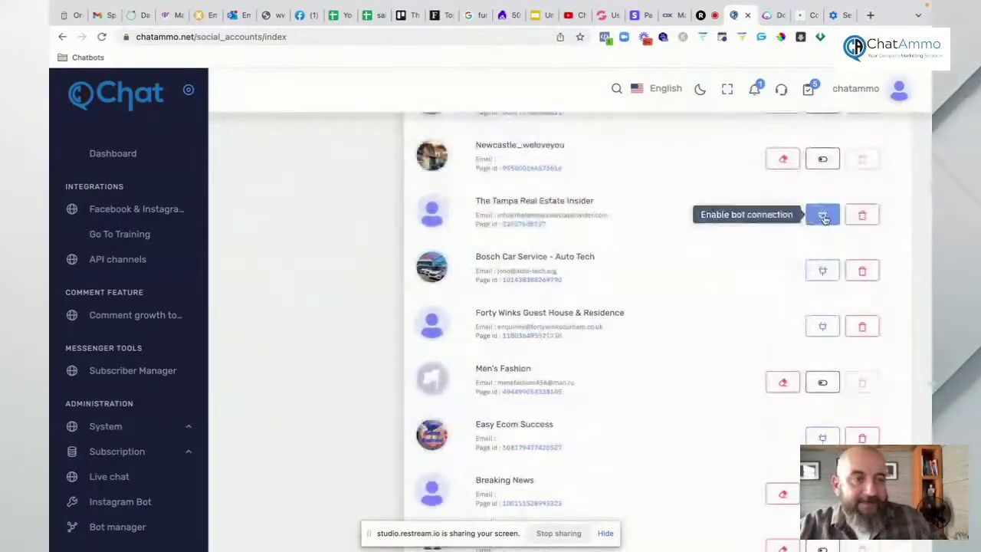
scroll(804, 286, down, 3)
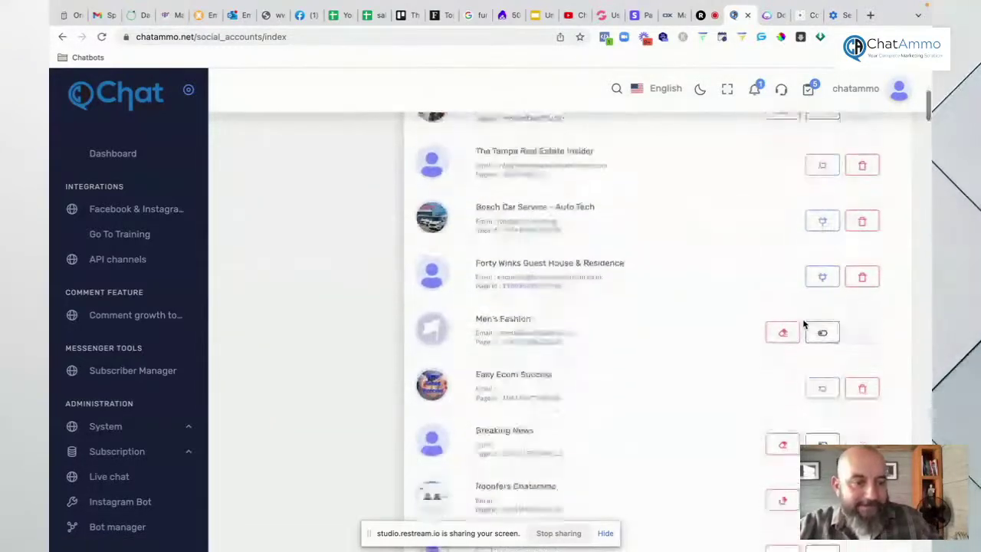
scroll(803, 322, down, 8)
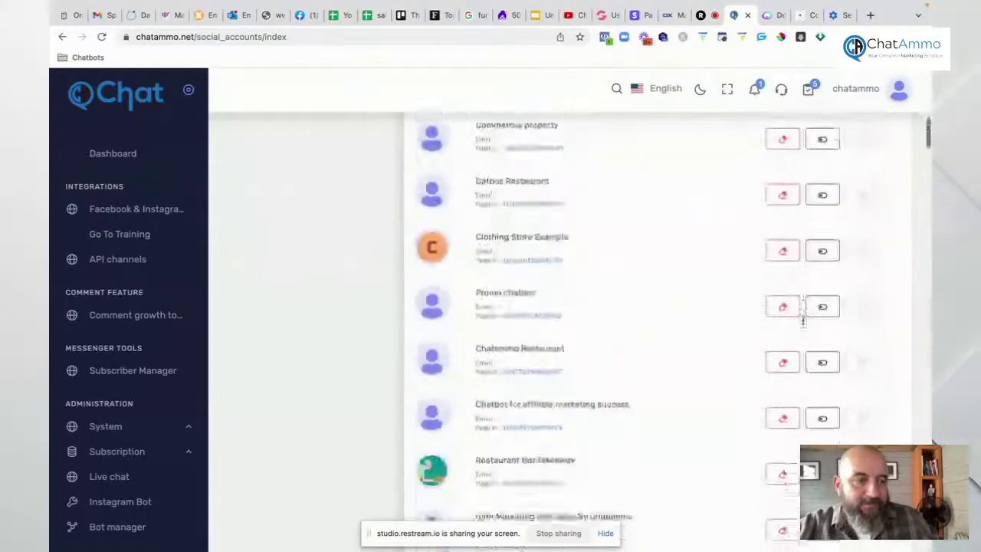
scroll(804, 324, down, 10)
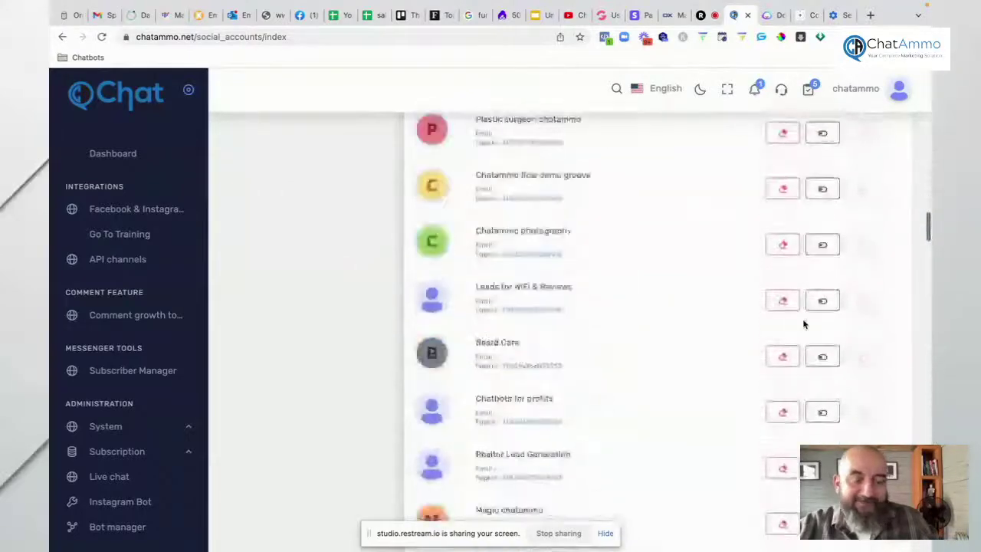
scroll(804, 324, down, 10)
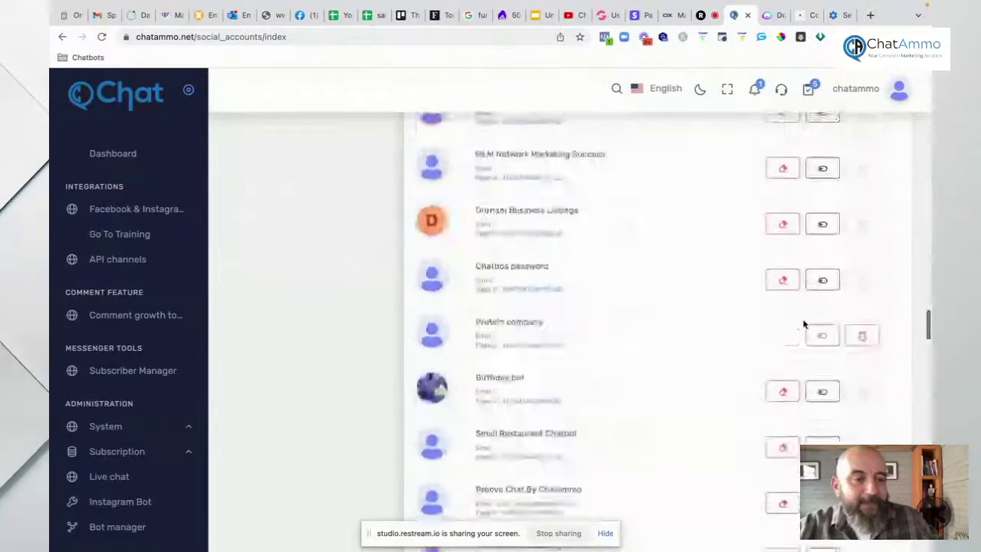
scroll(803, 324, up, 5)
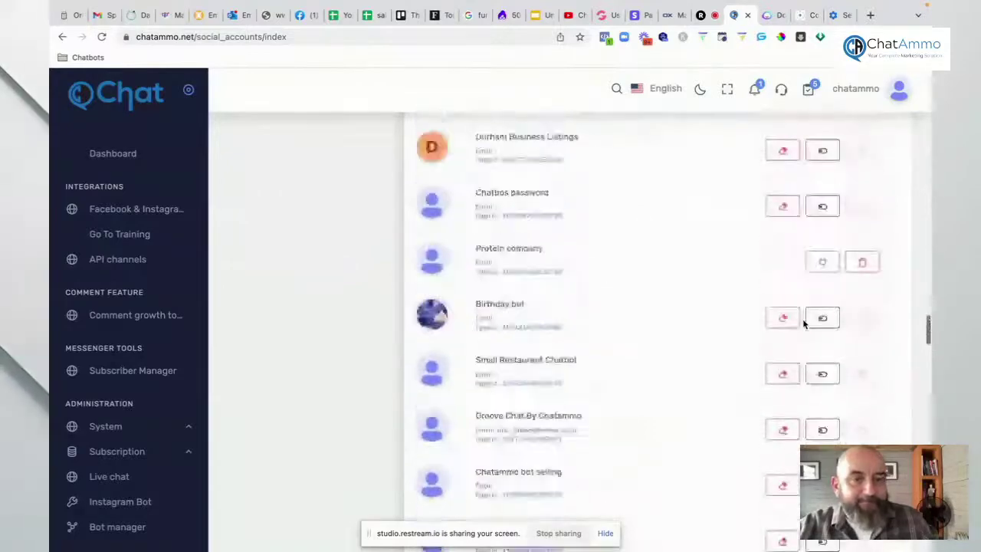
click(824, 263)
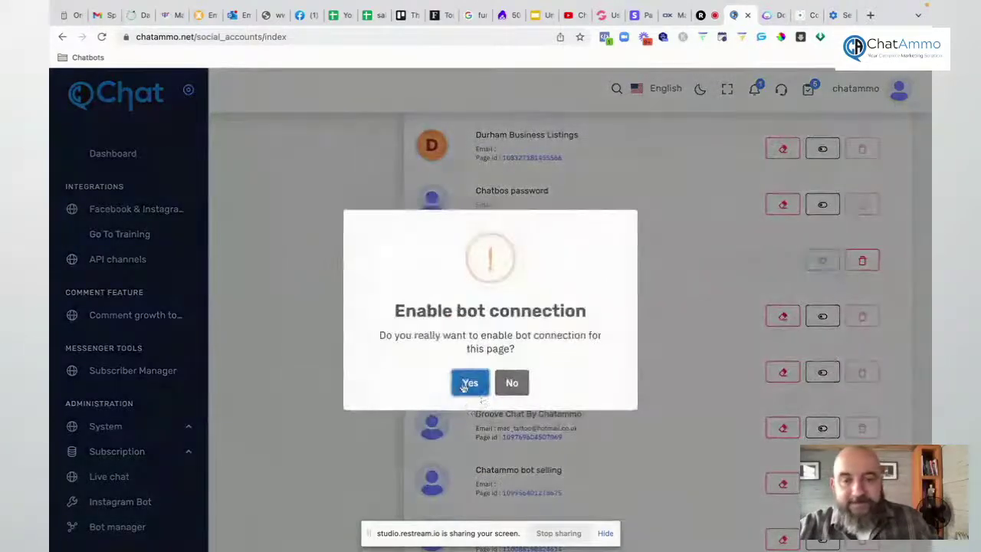
click(465, 385)
click(490, 395)
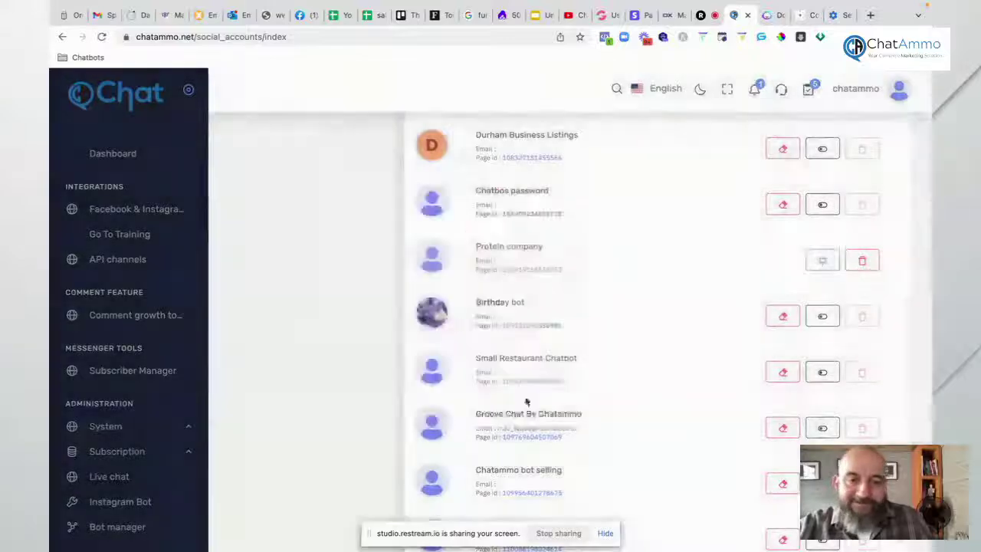
Step: Enable and confirm the bot connection for the Get clients for your restaurant page
scroll(720, 364, down, 6)
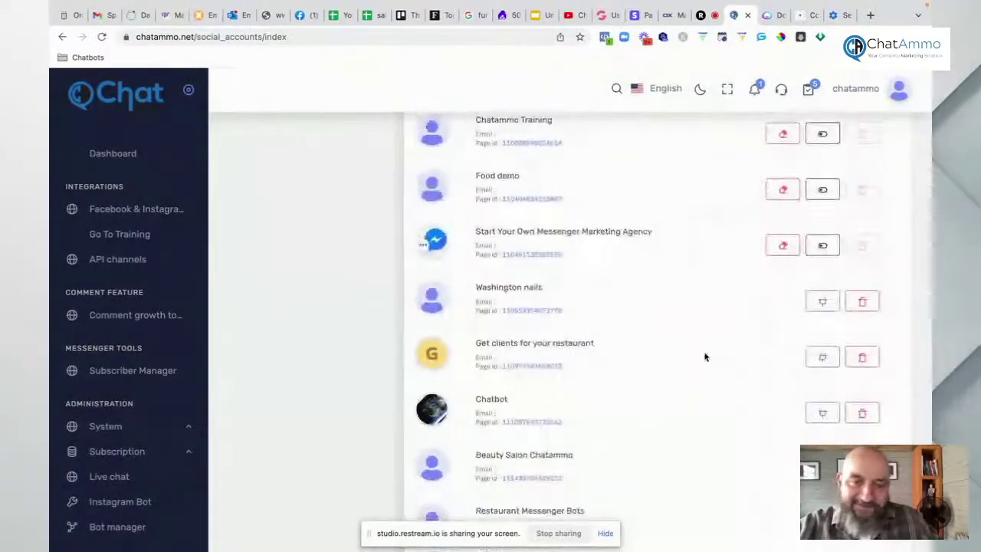
scroll(703, 354, down, 1)
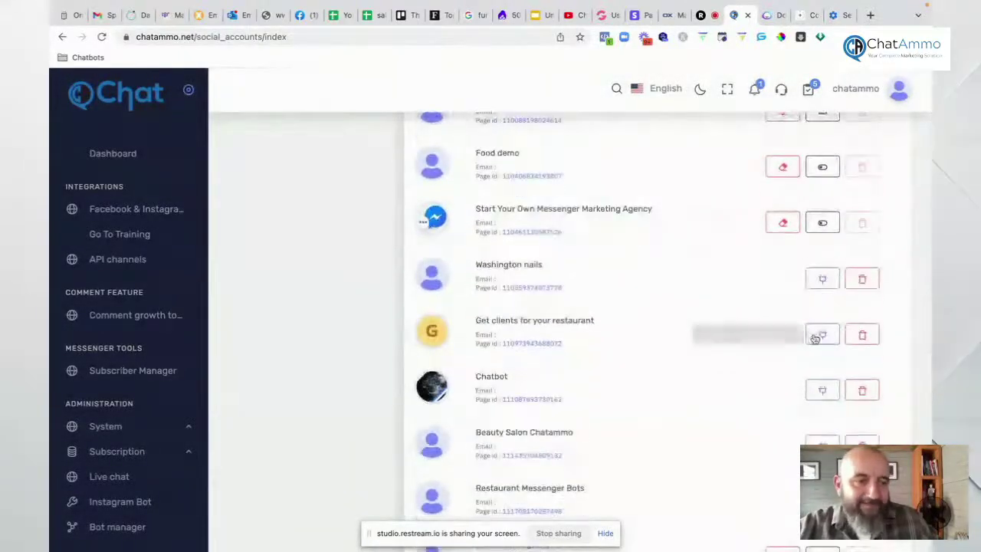
click(817, 335)
click(460, 381)
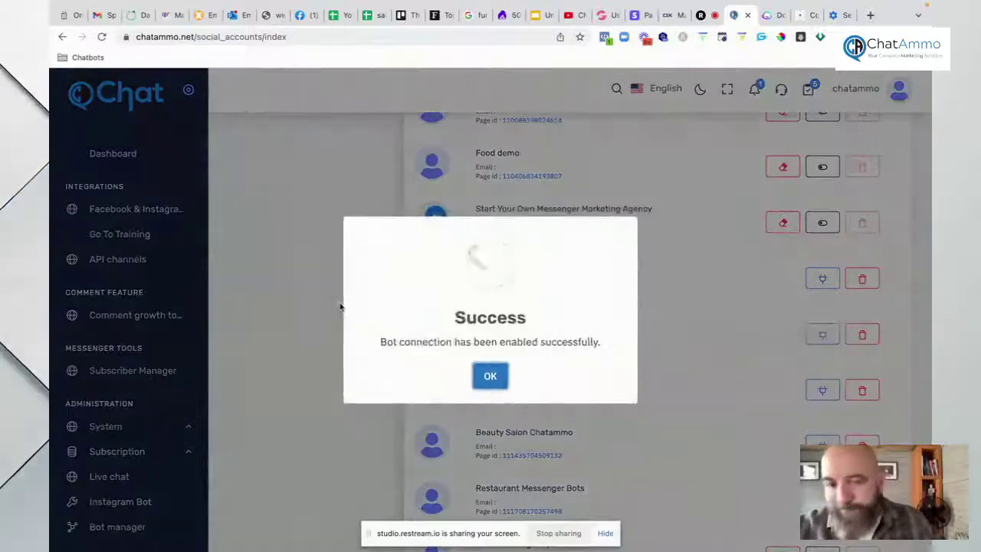
click(490, 376)
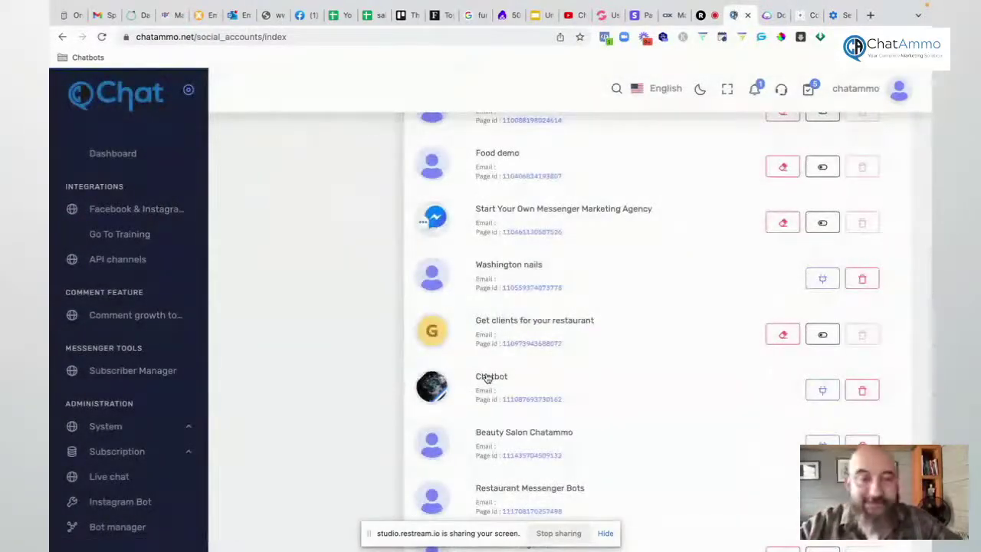
scroll(328, 268, up, 15)
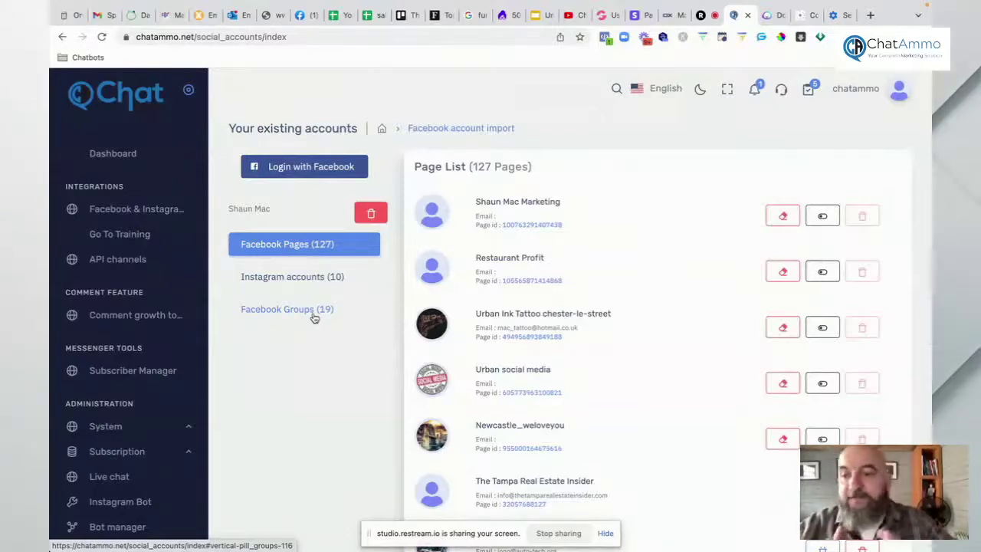
scroll(147, 326, down, 6)
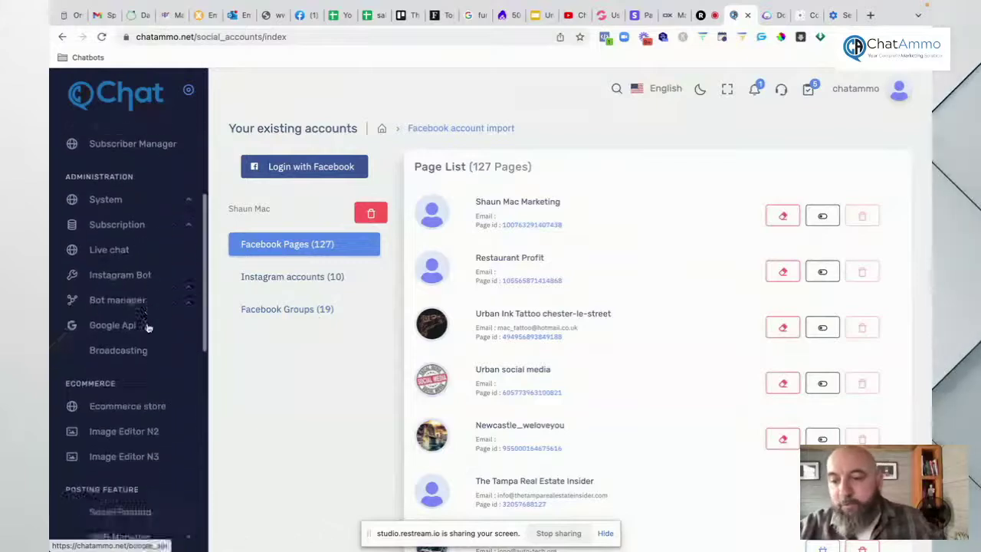
scroll(146, 321, up, 3)
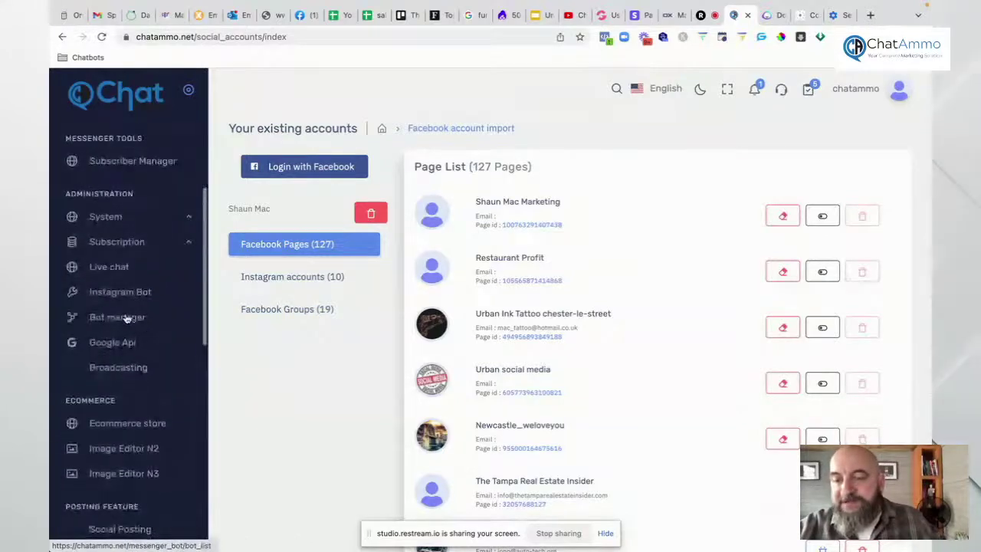
Step: Open the Bot manager's import-from-saved-template gallery and browse the available templates
click(126, 316)
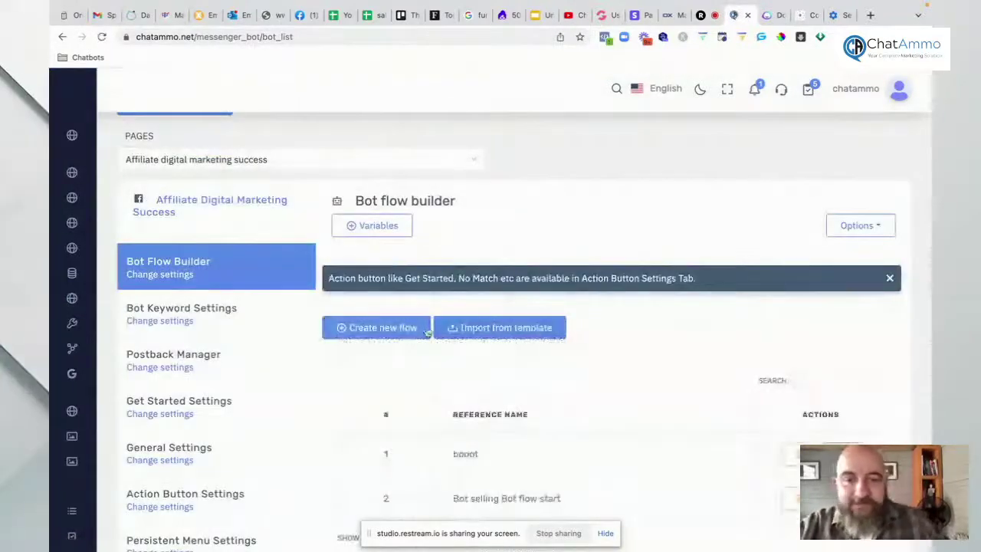
click(477, 329)
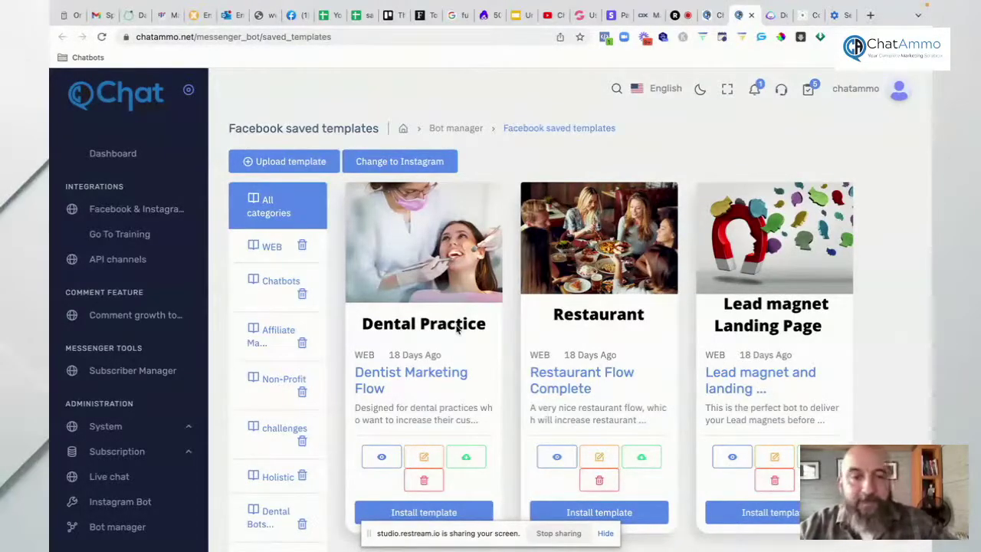
scroll(458, 328, down, 1)
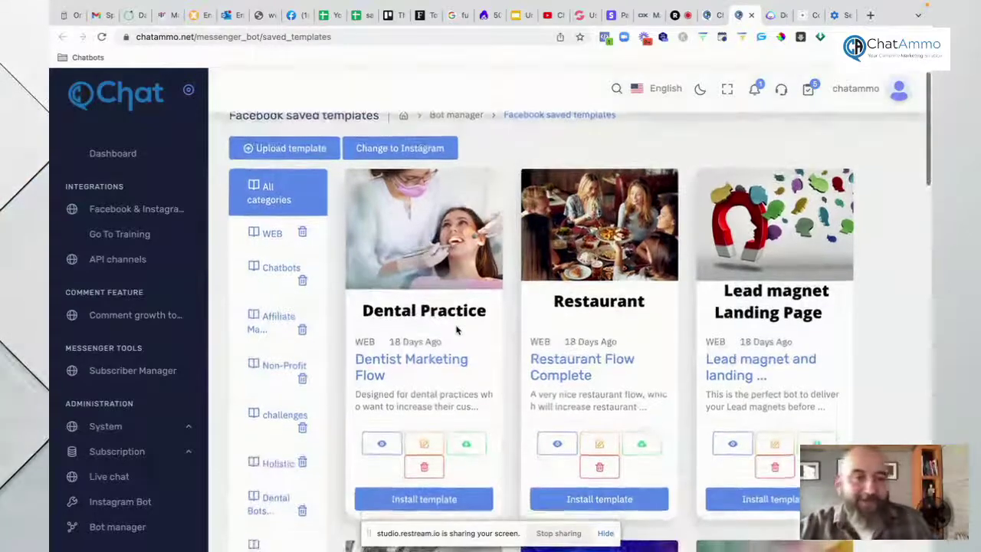
scroll(503, 343, down, 9)
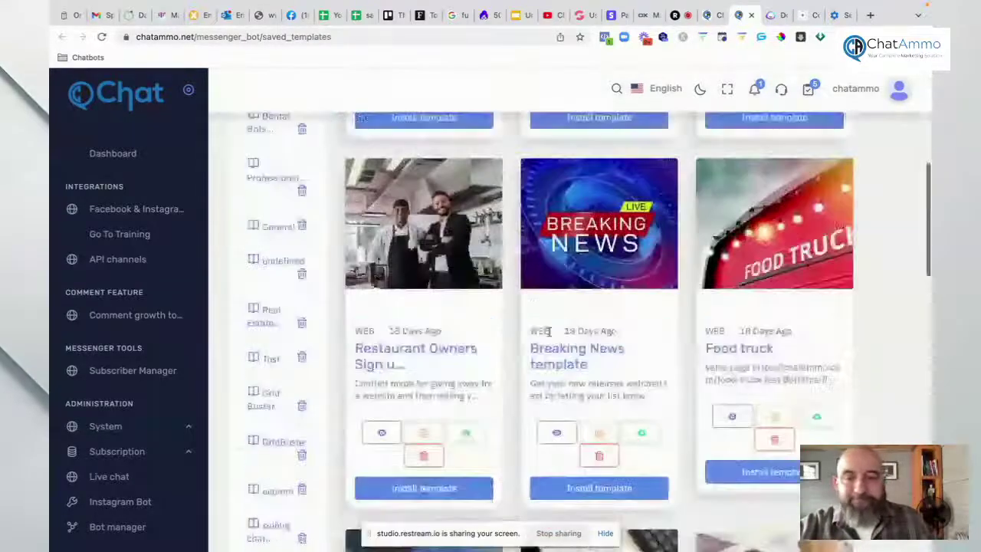
scroll(549, 331, down, 4)
scroll(550, 335, down, 8)
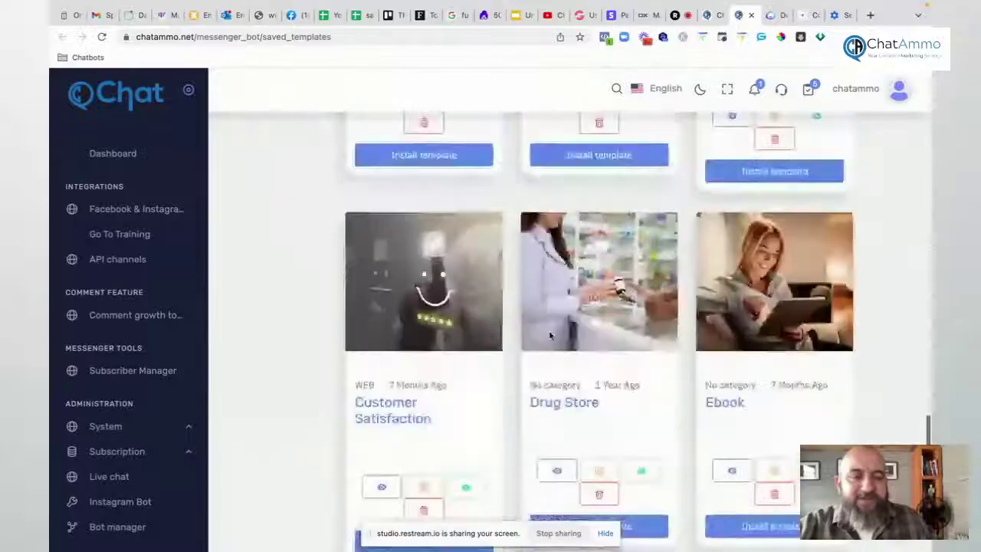
scroll(550, 335, up, 5)
scroll(550, 335, up, 13)
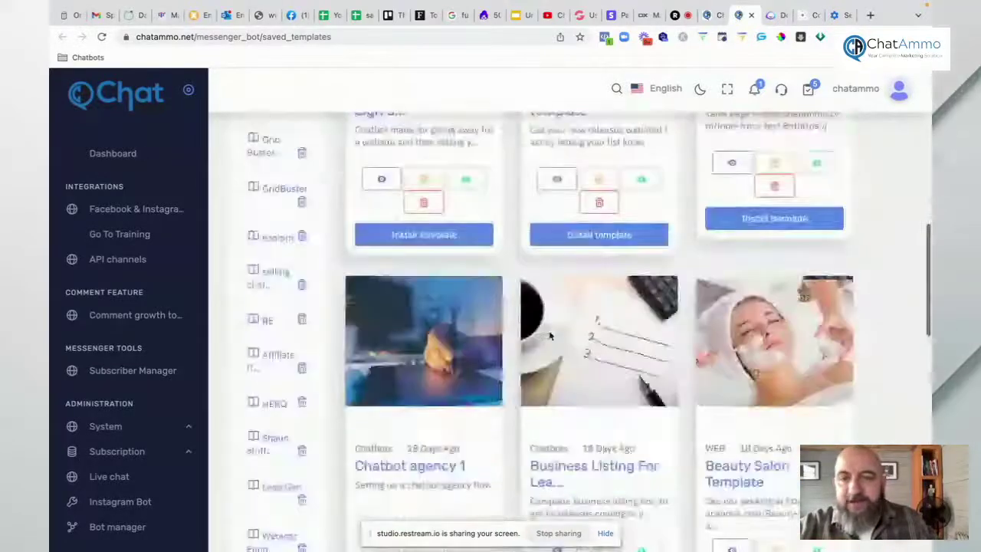
scroll(549, 335, down, 1)
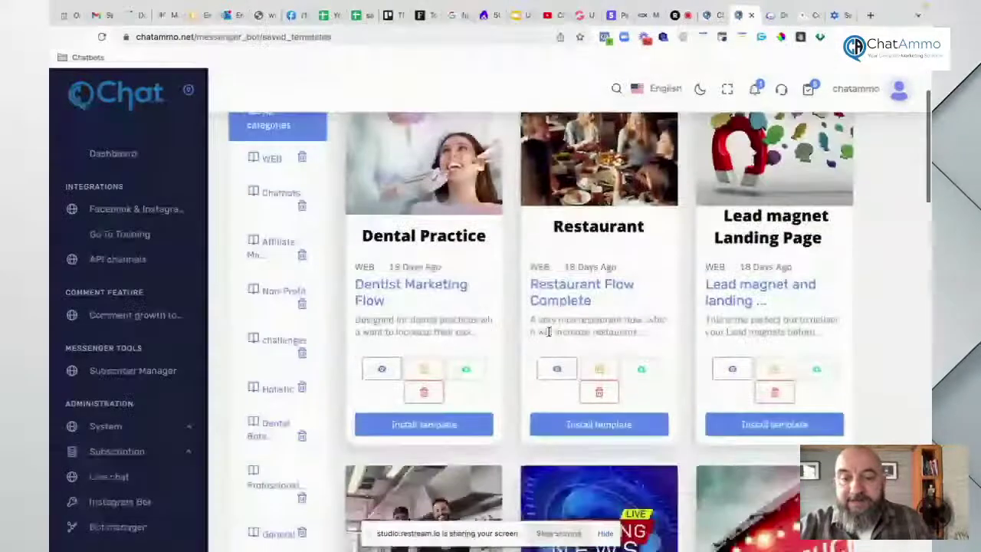
Step: Start installing the Dental Practice template to Affiliate digital marketing success, then cancel the install
click(442, 414)
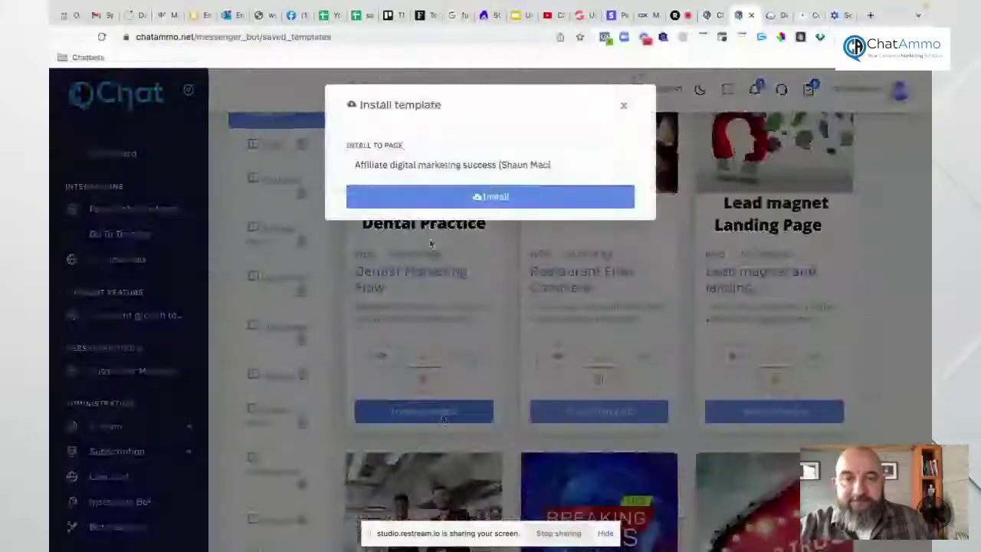
click(427, 165)
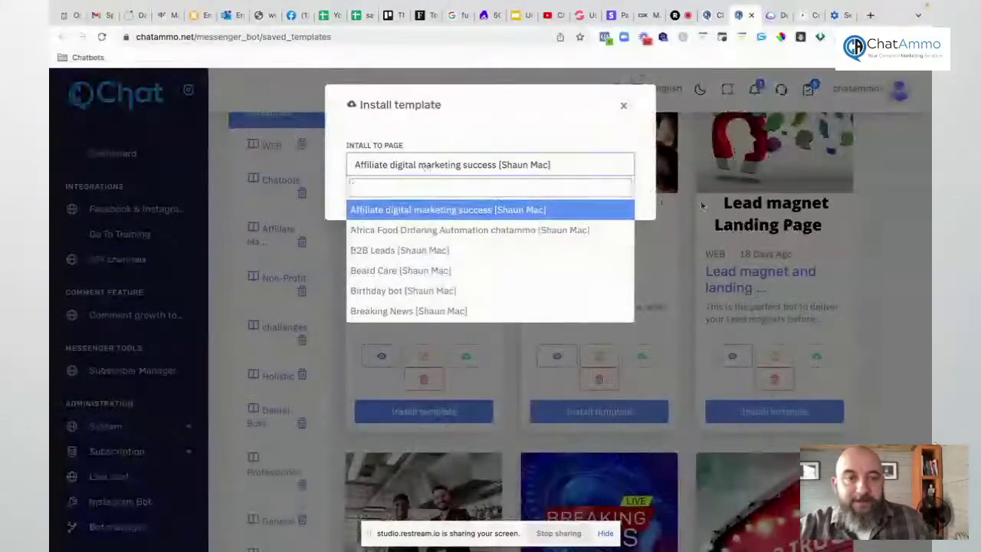
click(644, 201)
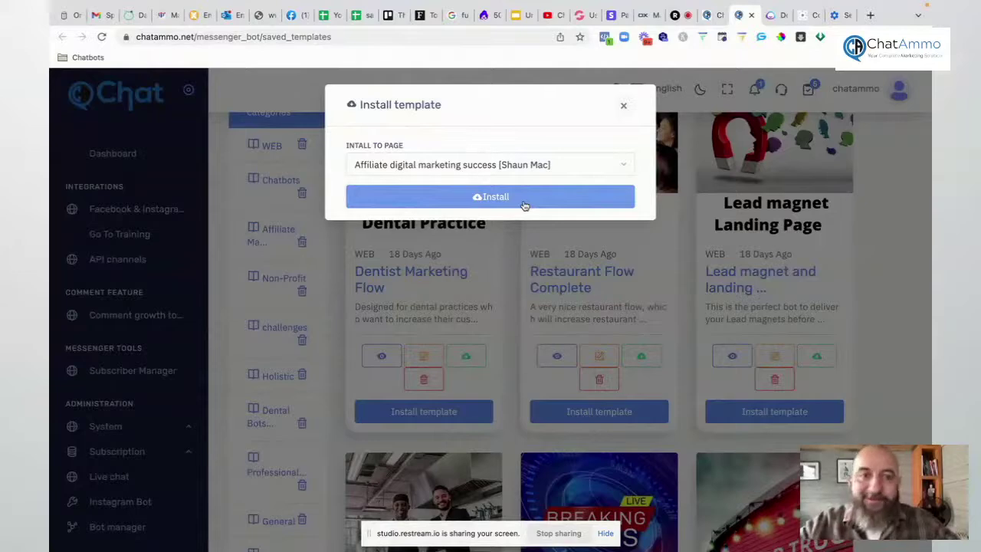
click(623, 107)
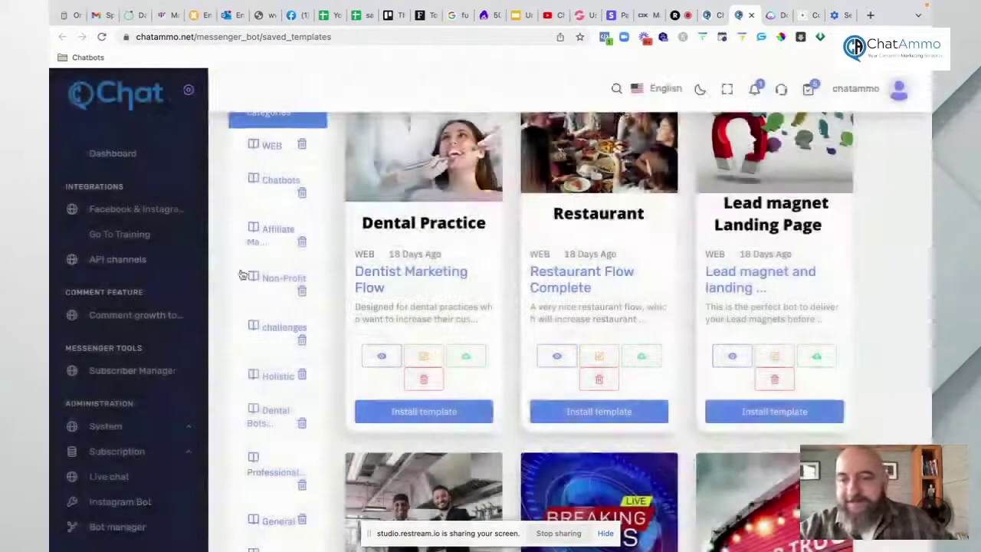
scroll(119, 399, down, 3)
Step: Create a new bot flow and title its Start Bot Flow node 'Start Flow Test'
click(119, 404)
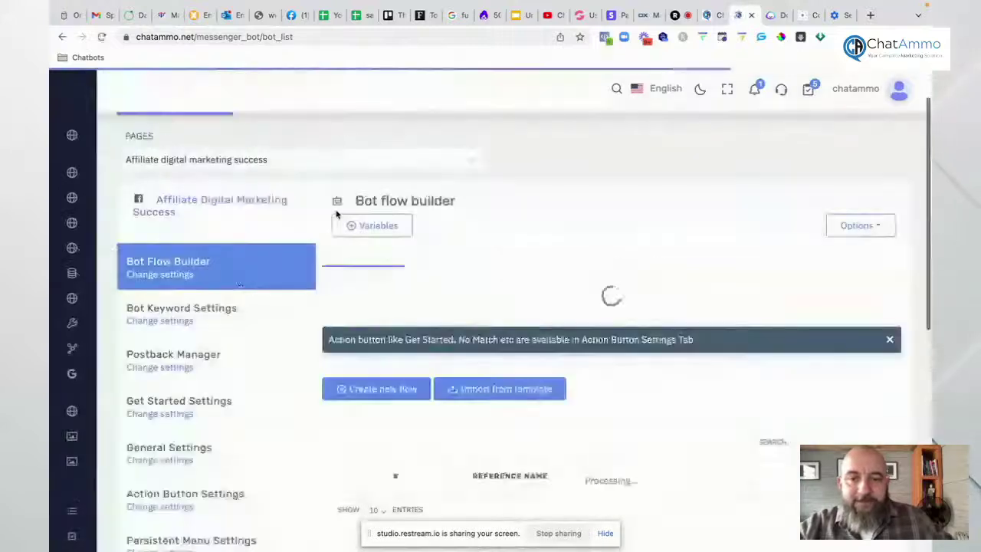
scroll(473, 391, down, 2)
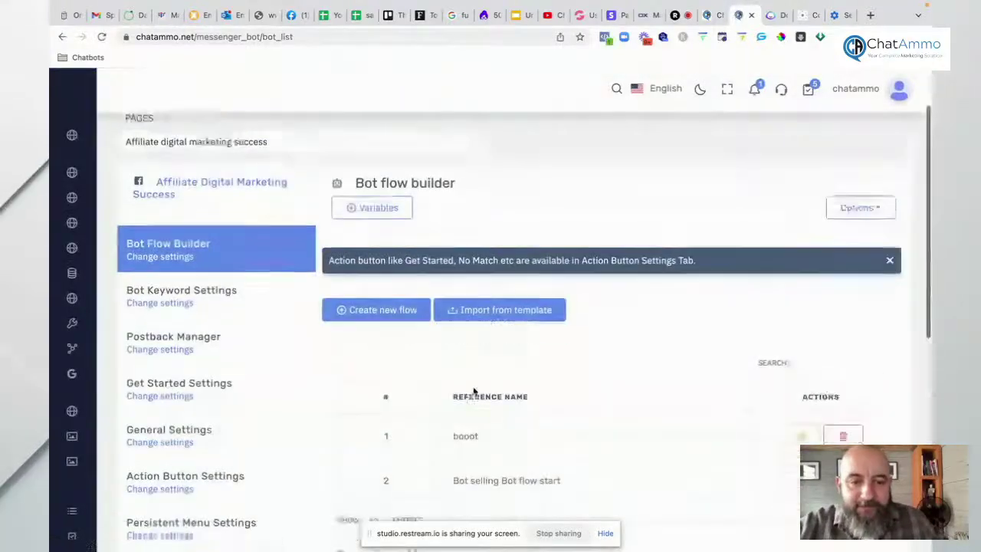
click(378, 267)
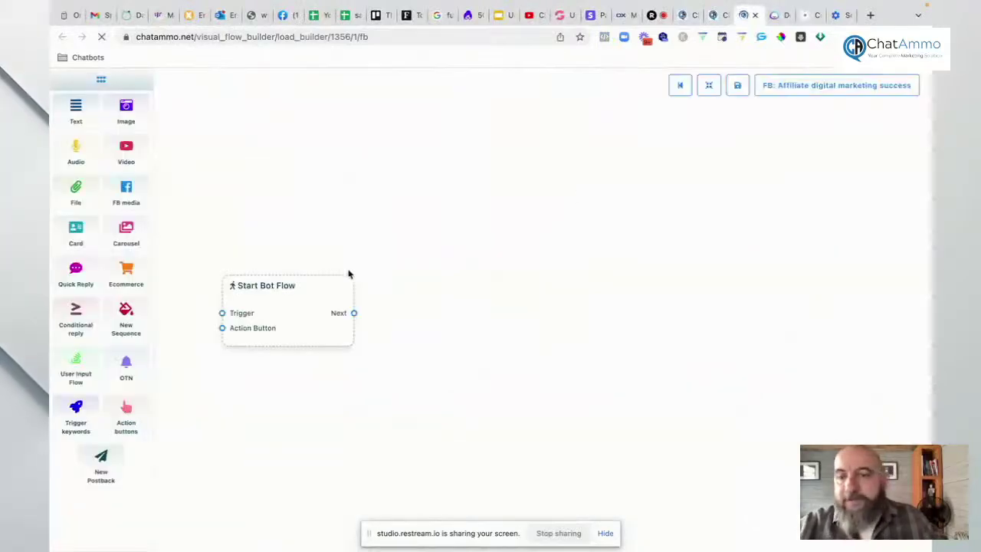
drag(315, 284, 451, 278)
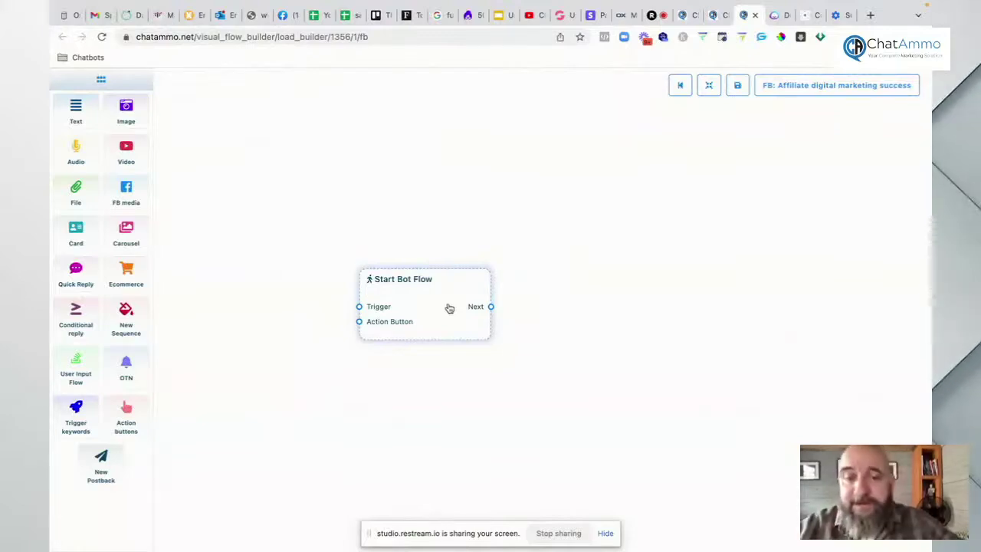
double_click(449, 308)
text(start flow)
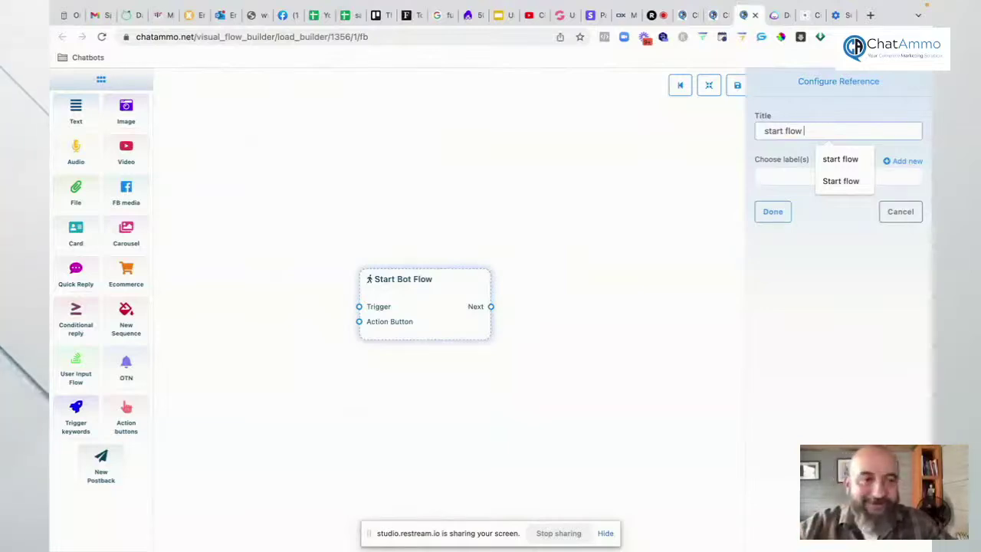
text(test)
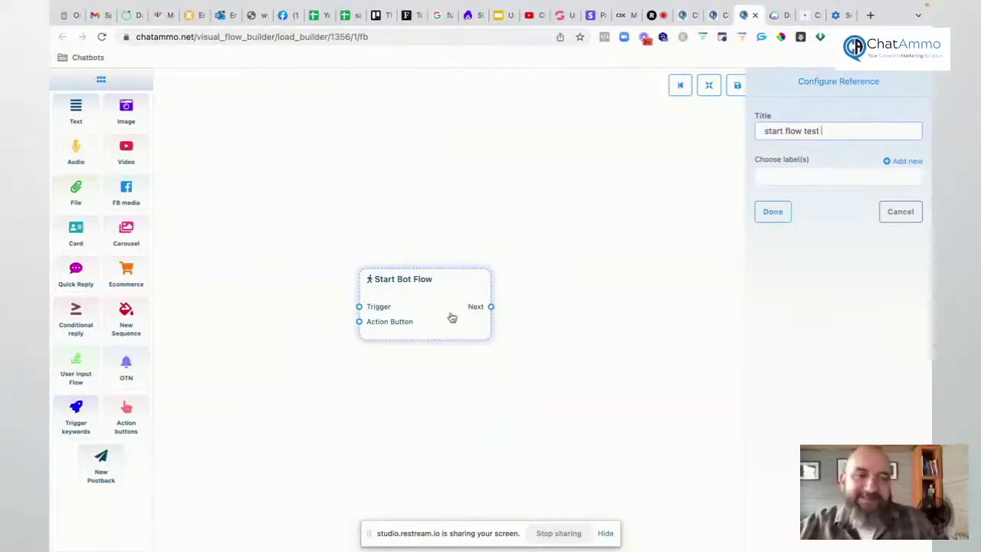
click(763, 217)
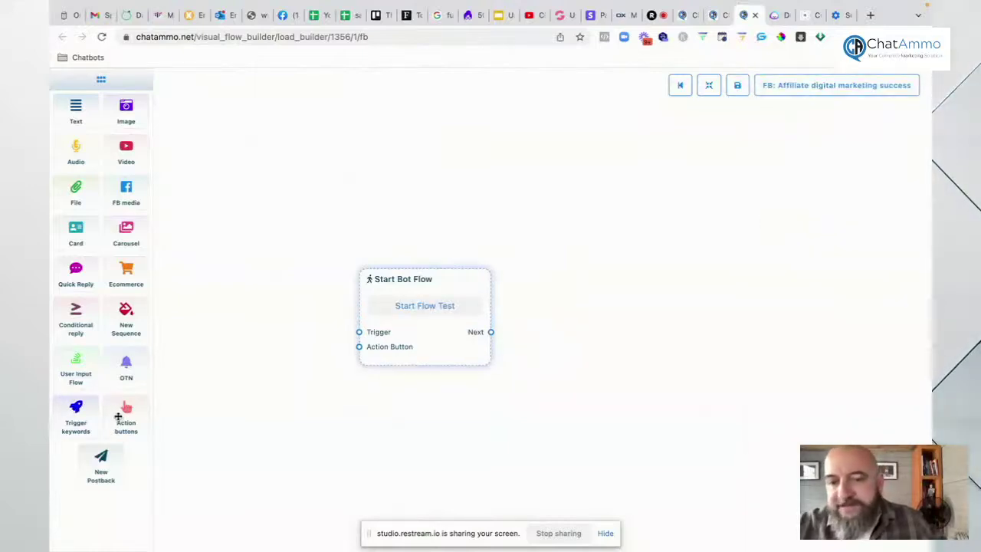
Step: Link an Action buttons node to the start node and set its action to Messenger engagement plugin
drag(212, 392, 180, 400)
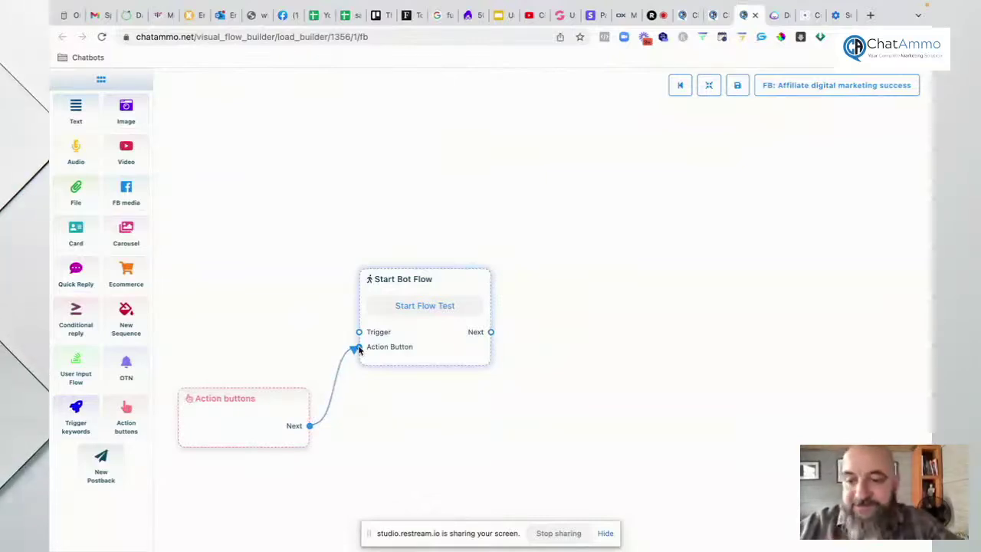
click(238, 424)
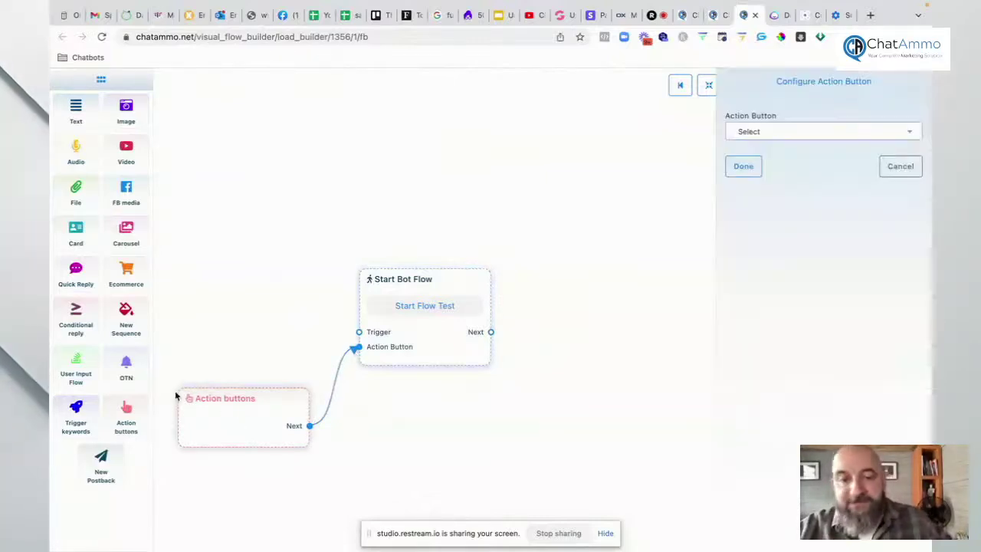
click(780, 138)
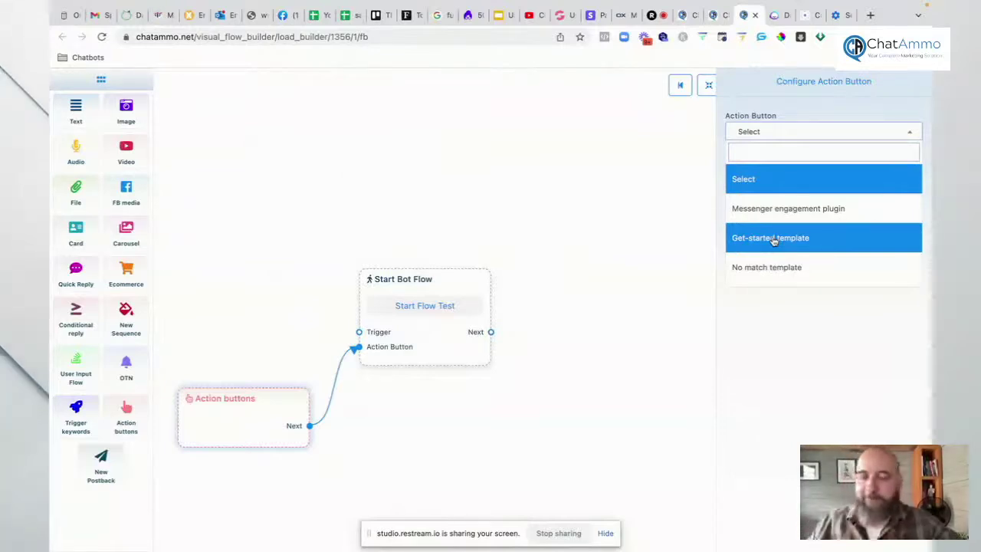
scroll(774, 240, down, 1)
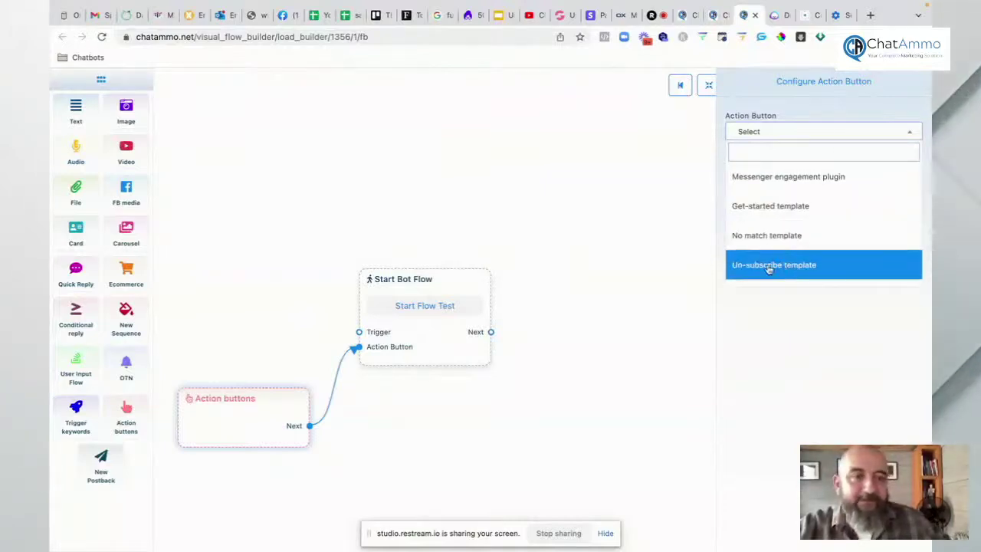
scroll(767, 264, down, 2)
scroll(764, 257, down, 1)
scroll(765, 257, down, 1)
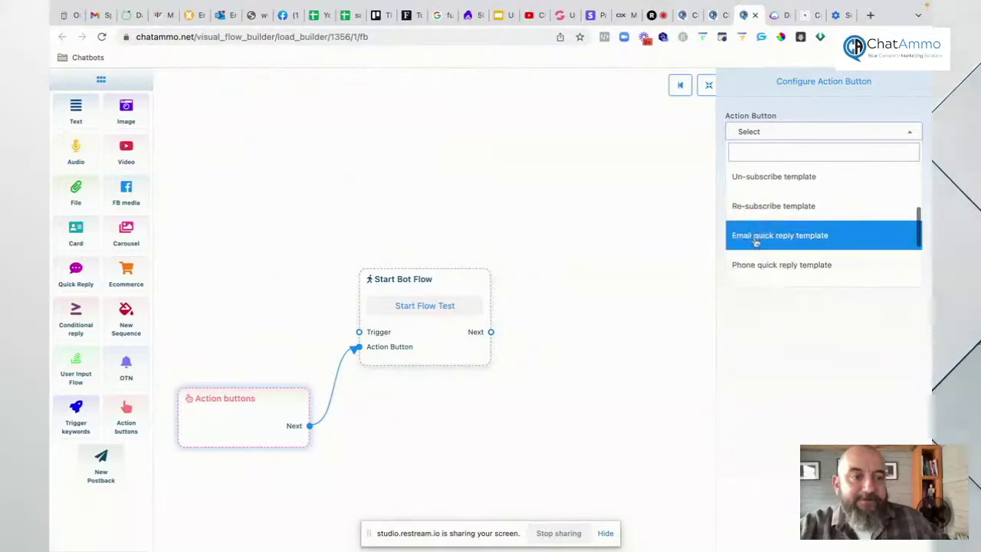
scroll(755, 241, down, 2)
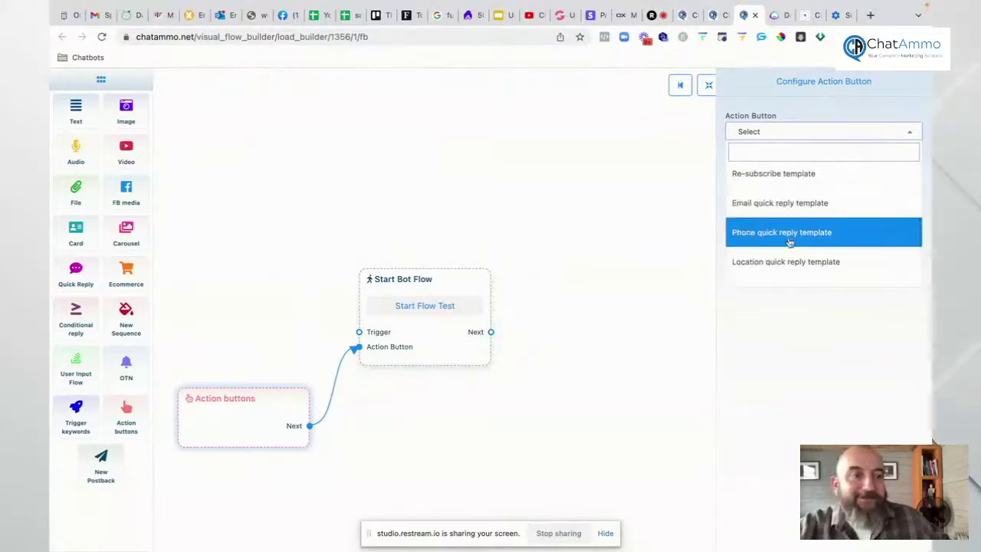
scroll(755, 257, down, 3)
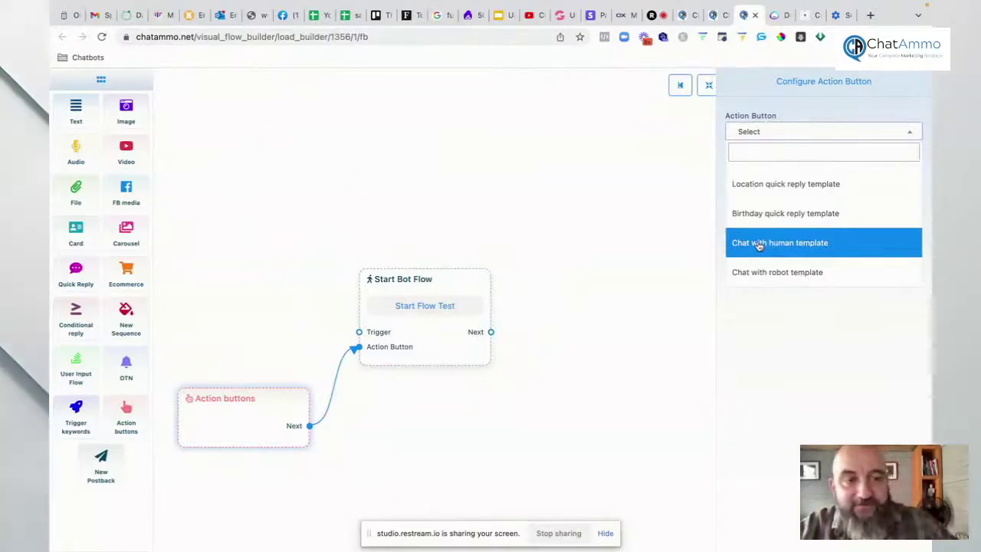
scroll(782, 199, up, 3)
click(782, 207)
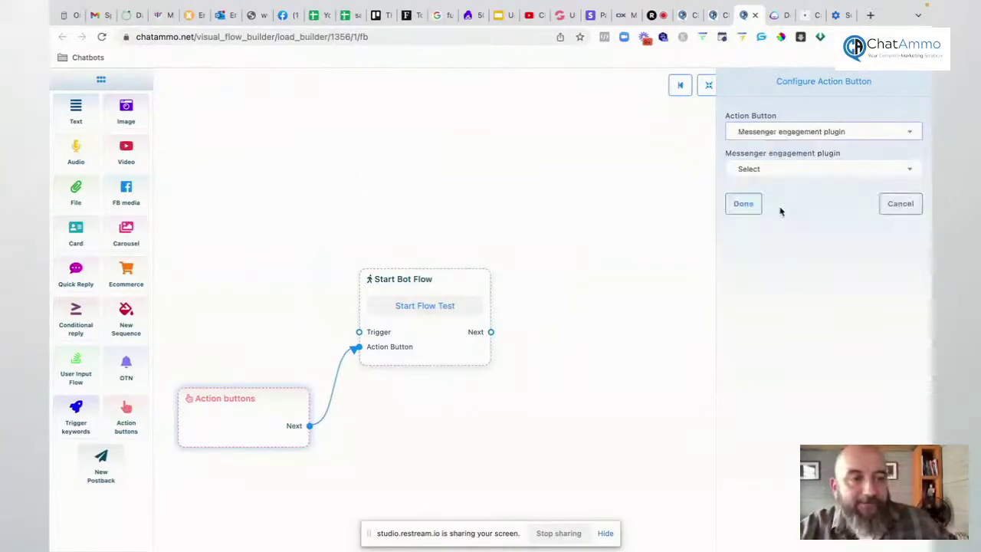
Step: Choose the M.me link plugin with reference 'test showing' and save the button settings
click(770, 170)
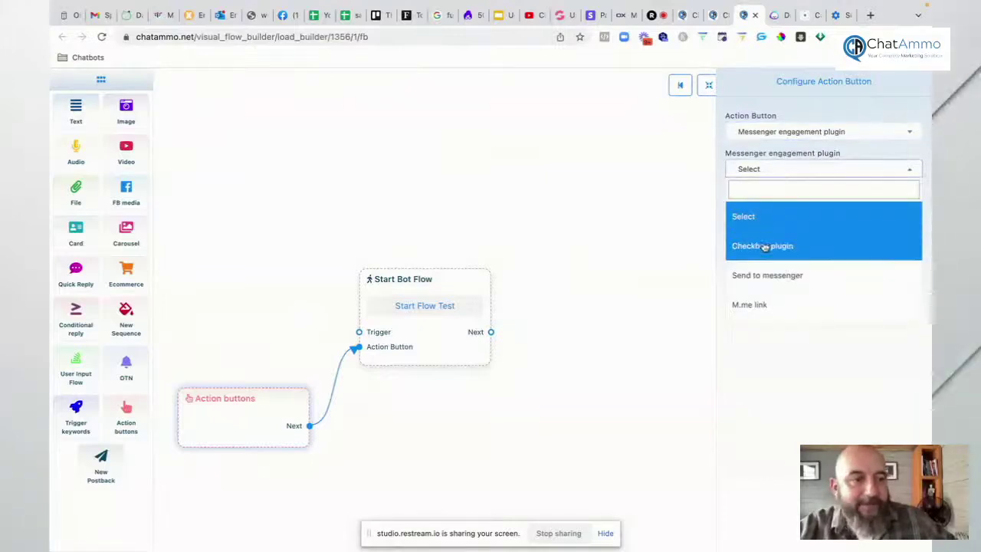
click(754, 306)
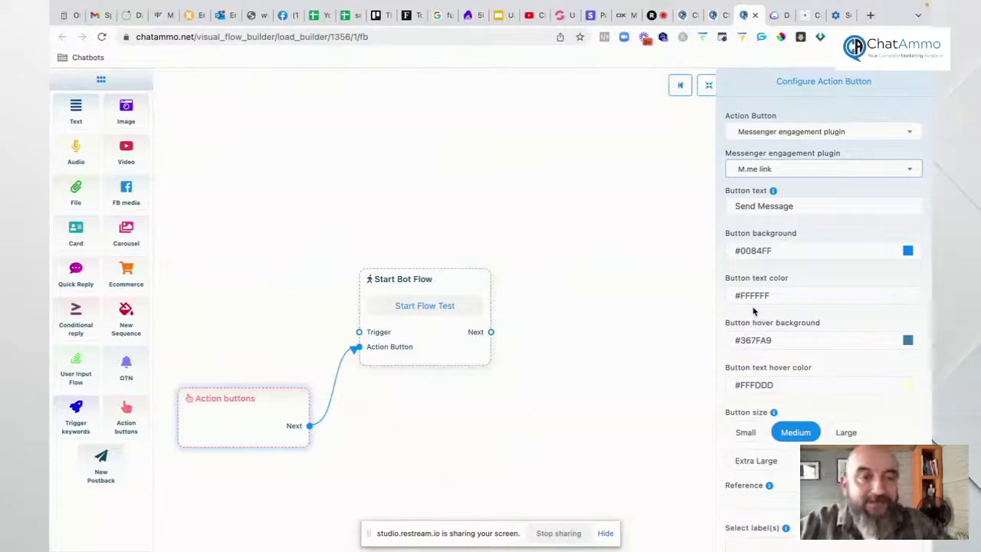
scroll(789, 304, down, 2)
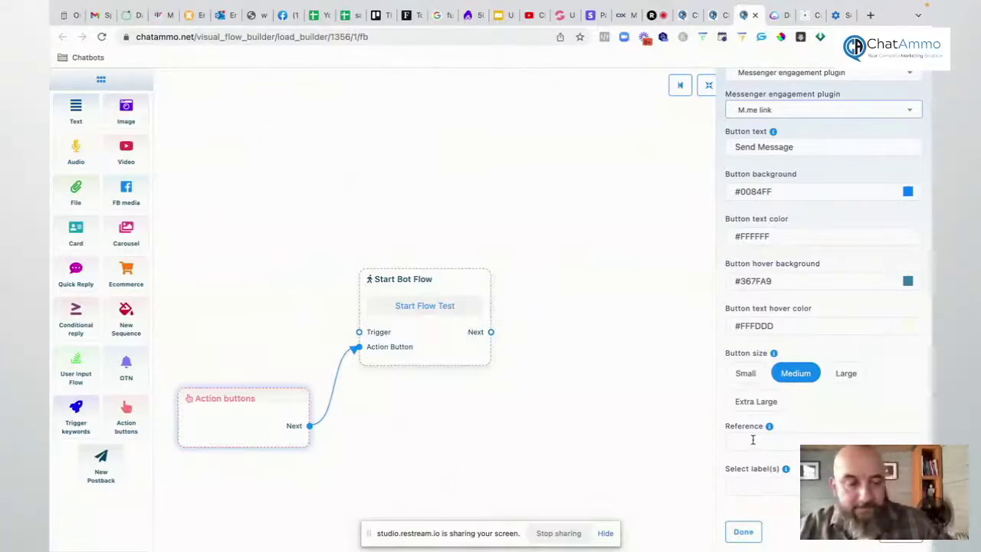
click(753, 439)
text(test )
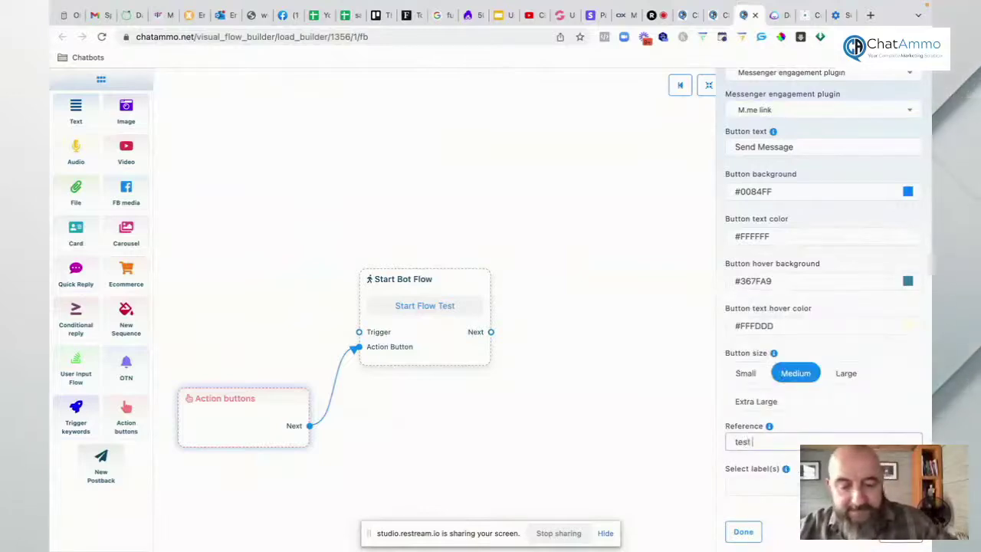
text(showing)
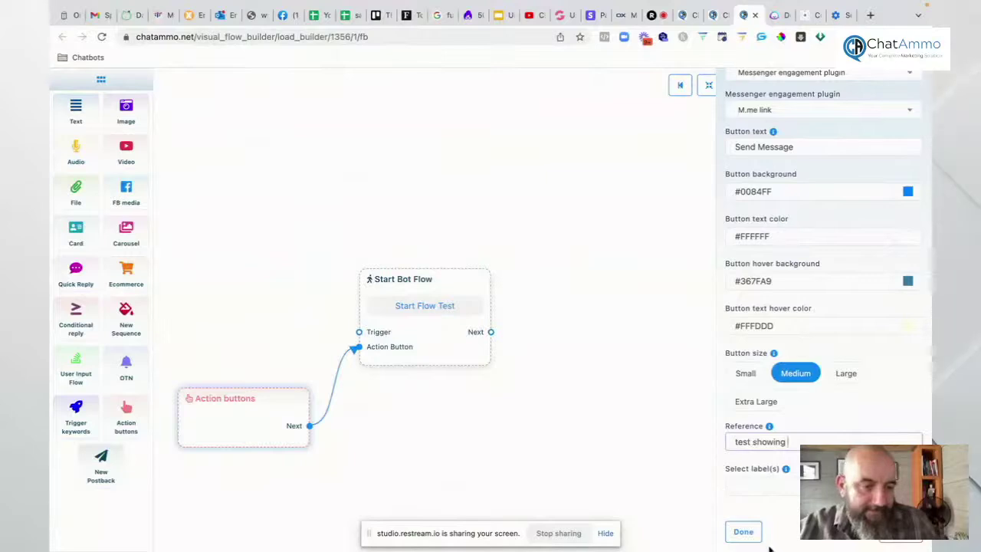
click(744, 531)
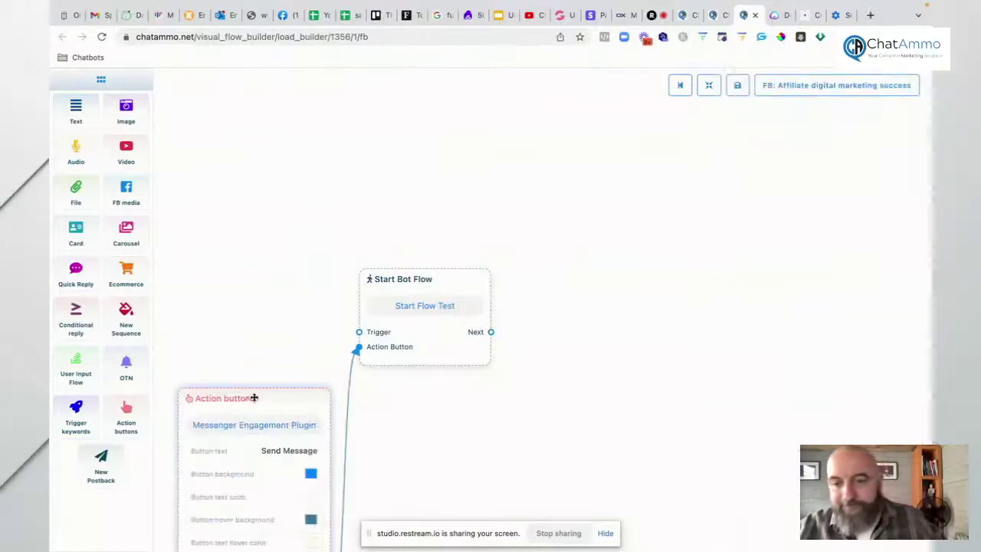
Step: Rearrange the nodes and add a Text node after Start Bot Flow replying 'hi welcome to chatammo.'
drag(254, 398, 242, 226)
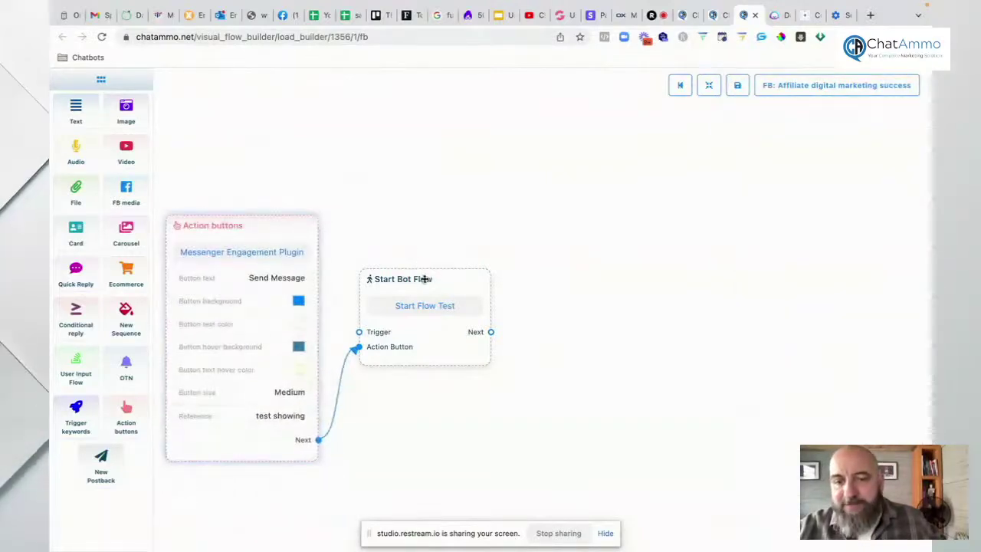
drag(424, 279, 387, 229)
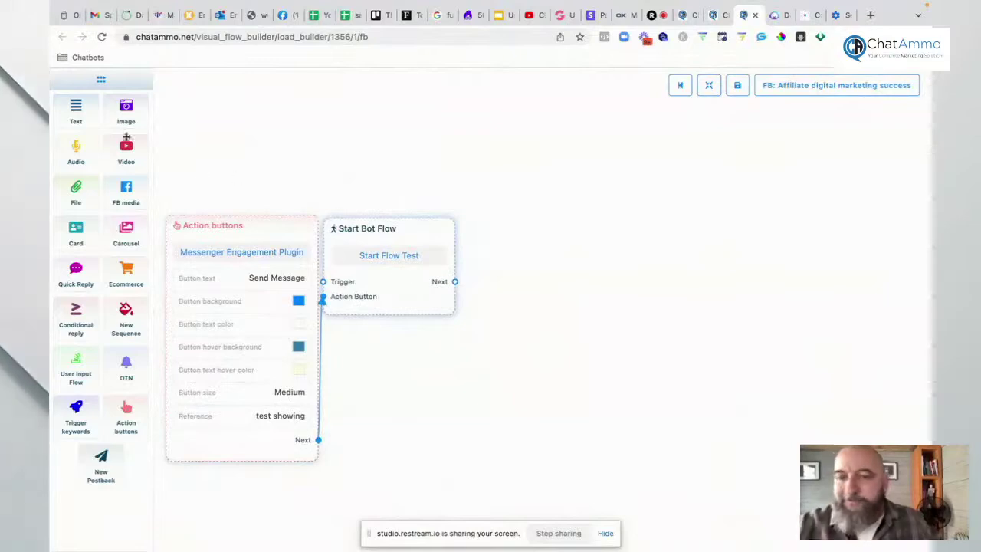
drag(85, 108, 564, 337)
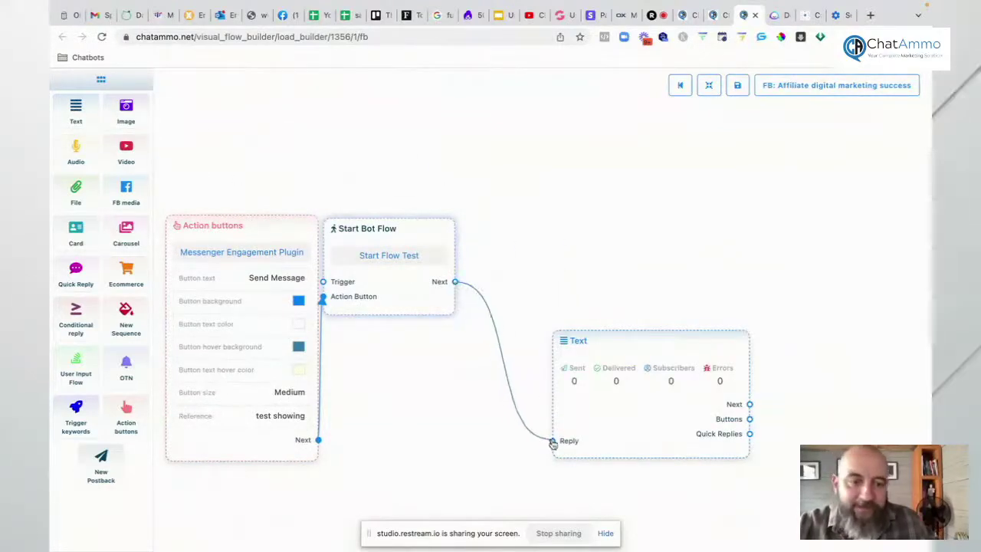
drag(605, 436, 548, 328)
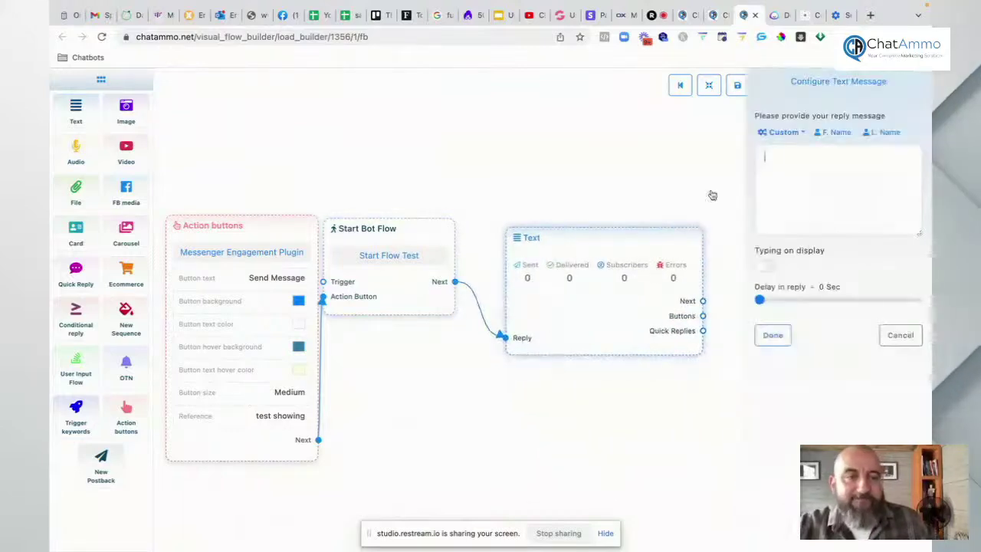
click(764, 173)
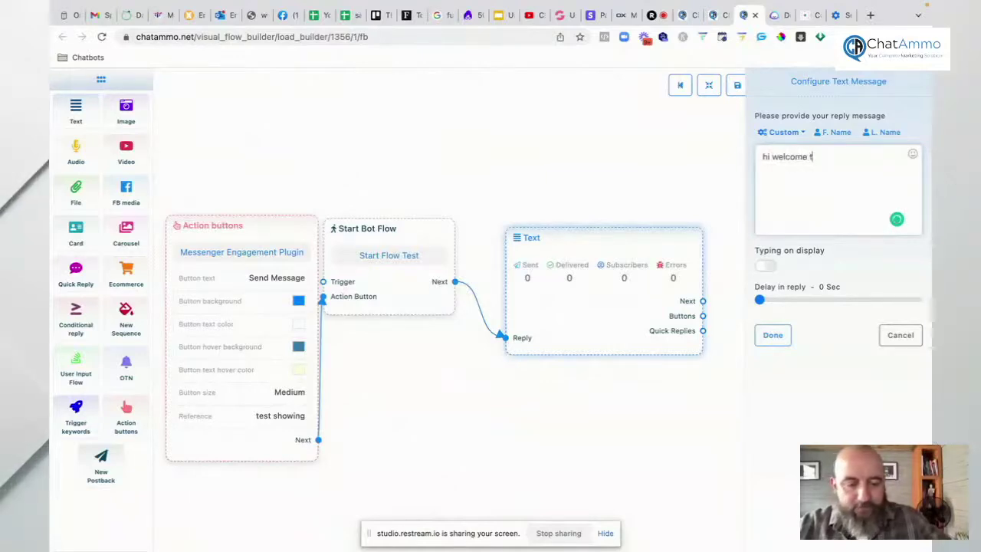
text(hi welcome to chatammo)
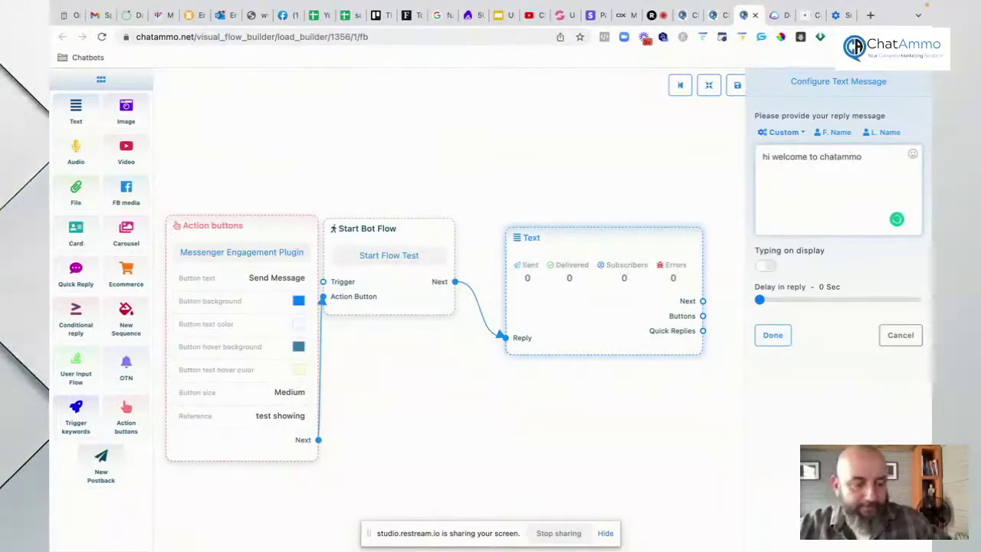
text(.)
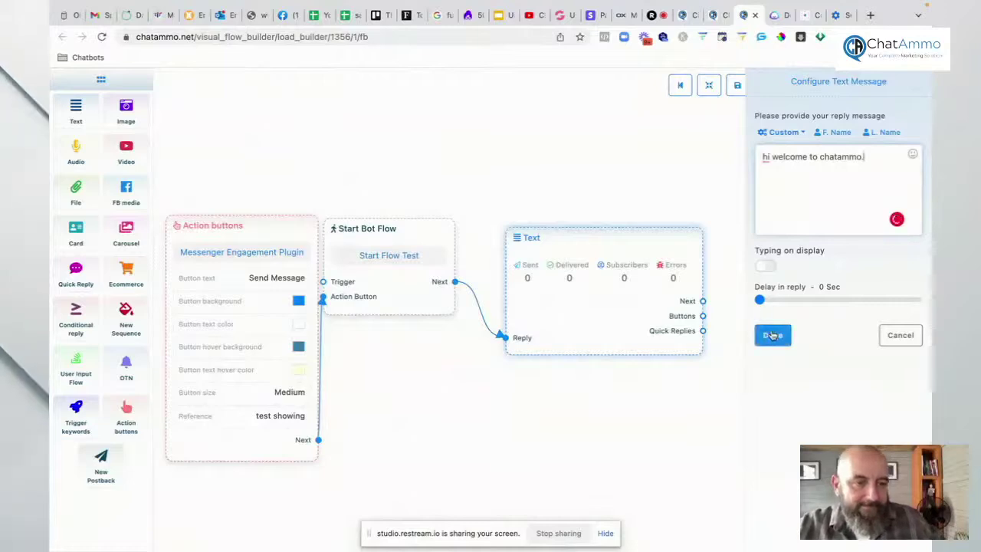
click(772, 335)
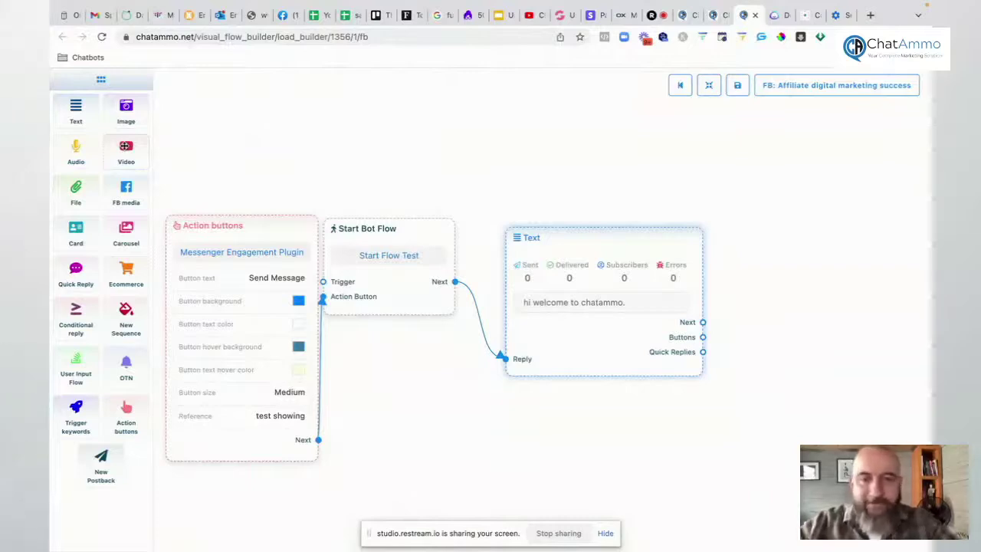
Step: Nudge the Text node left, pan the flow left, and drop a User Input Flow node beside it
drag(563, 235, 515, 228)
scroll(362, 314, down, 3)
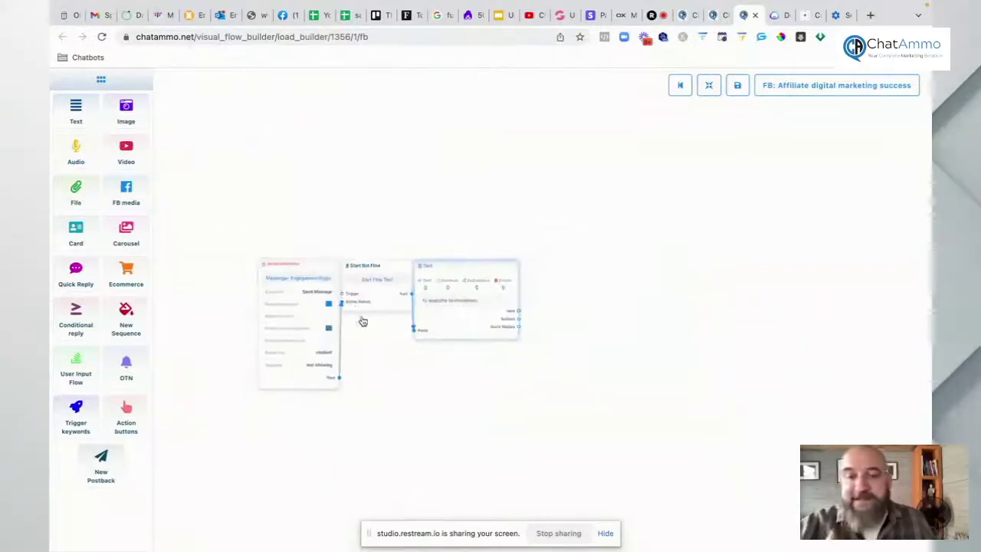
scroll(390, 398, up, 2)
scroll(390, 396, down, 3)
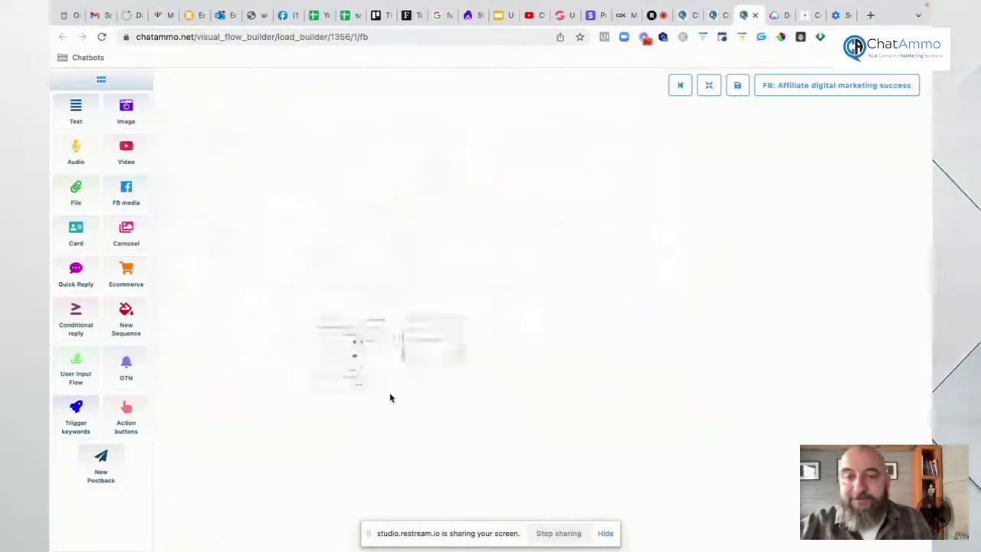
scroll(389, 396, up, 3)
drag(382, 378, 260, 389)
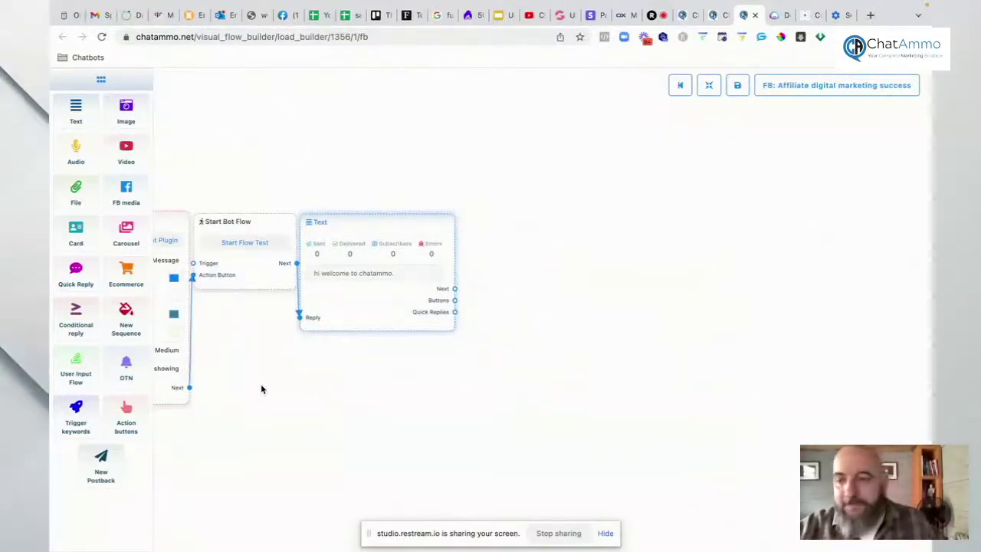
drag(76, 367, 544, 354)
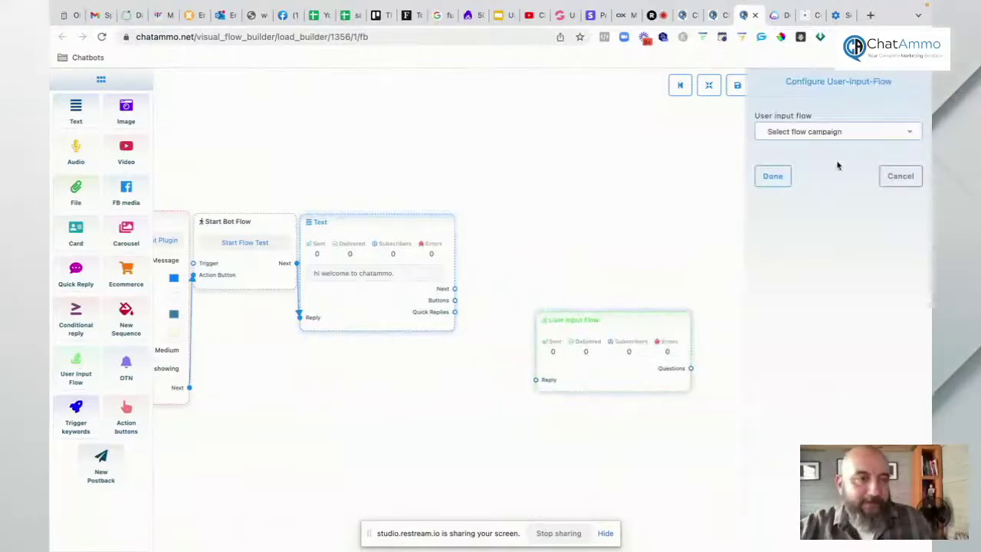
Step: Create a new input flow campaign named 'get email test' for the User Input Flow node
click(810, 133)
click(794, 178)
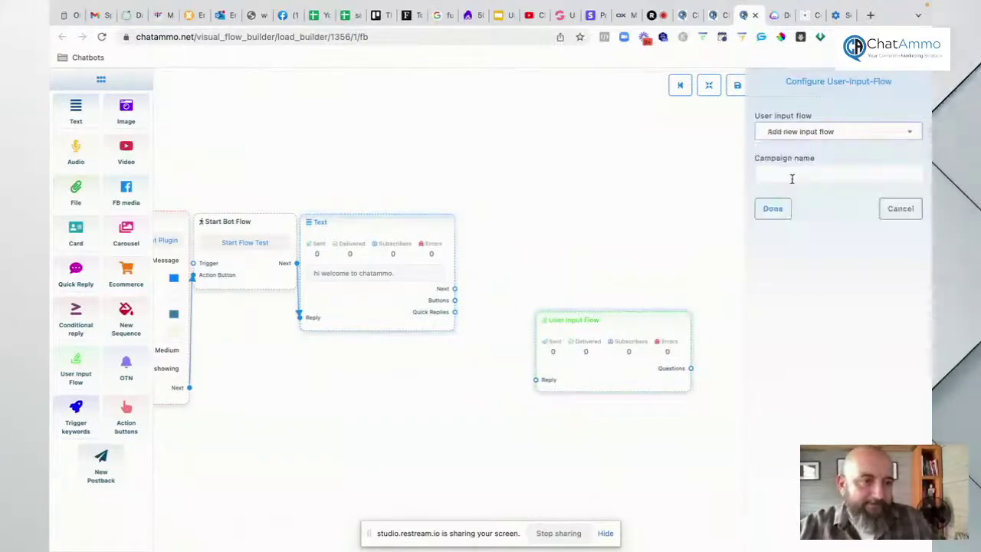
click(782, 174)
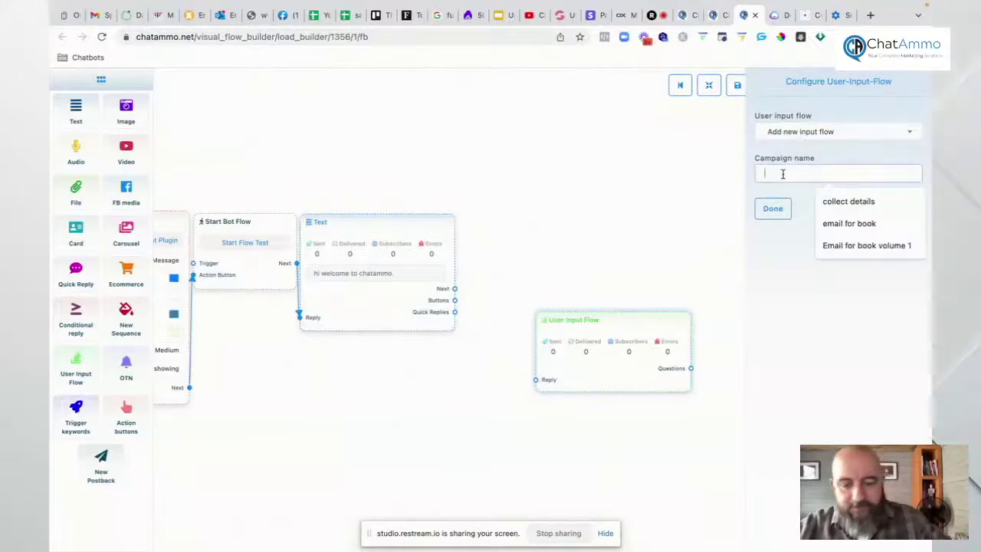
text(get email test)
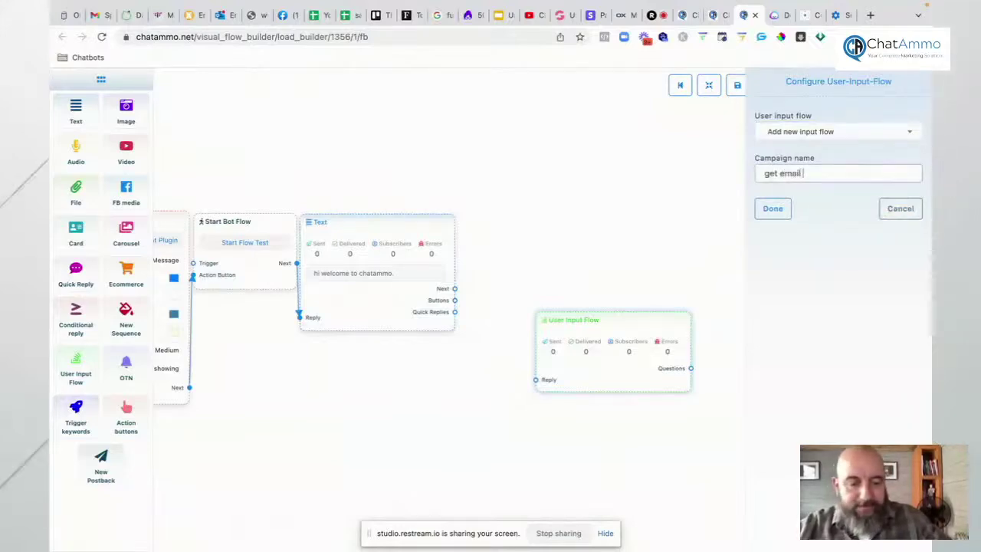
click(772, 209)
Step: Wire the welcome Text's Next into the input flow and place the New Question step beside it
drag(607, 317, 549, 223)
drag(456, 290, 477, 329)
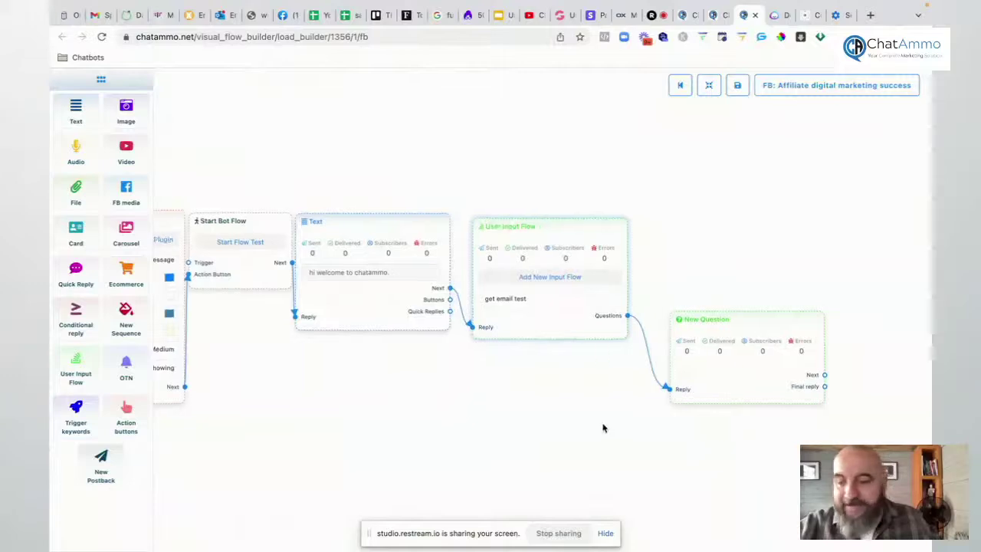
drag(605, 426, 467, 397)
drag(545, 308, 535, 232)
click(529, 285)
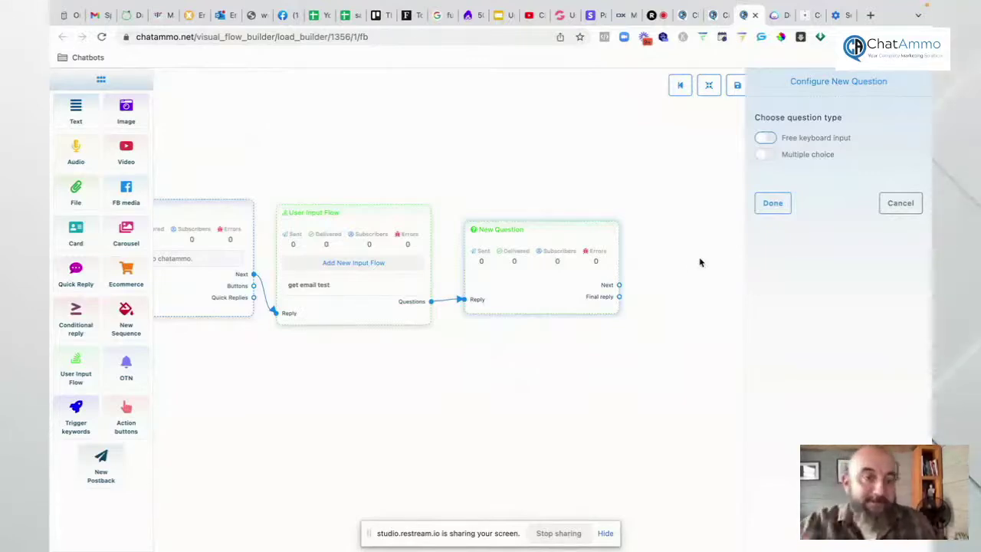
Step: Allow free keyboard input and write the question asking users to confirm or add their best email
click(766, 139)
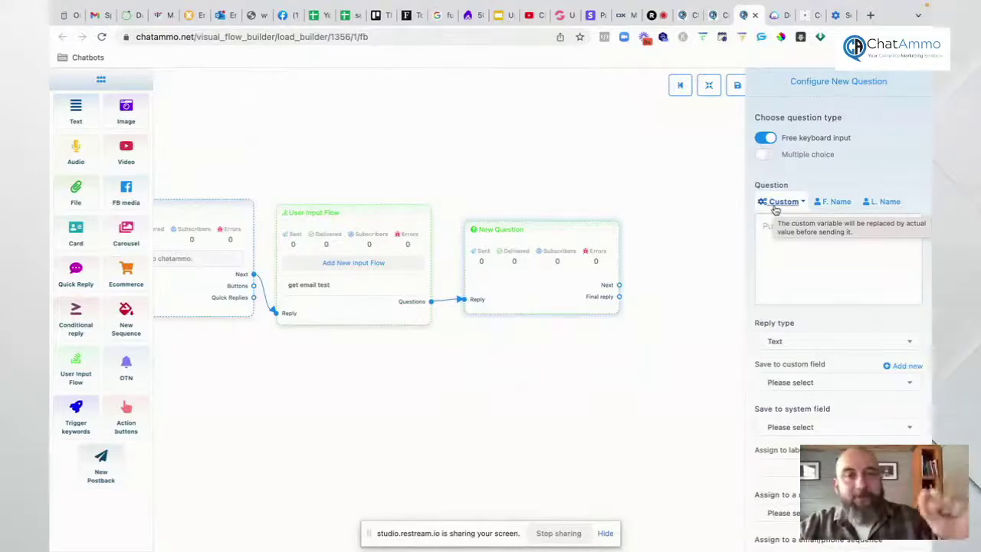
click(807, 265)
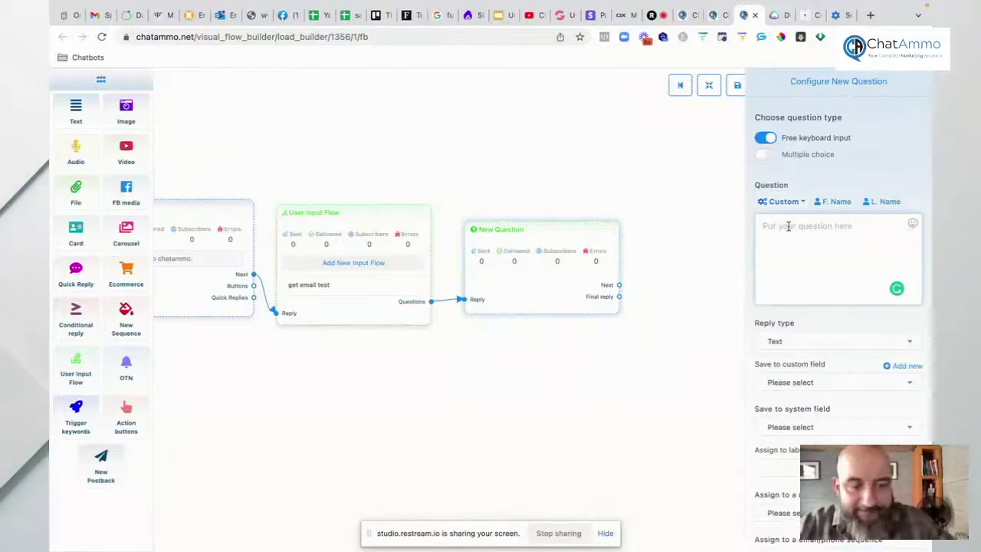
text(hey)
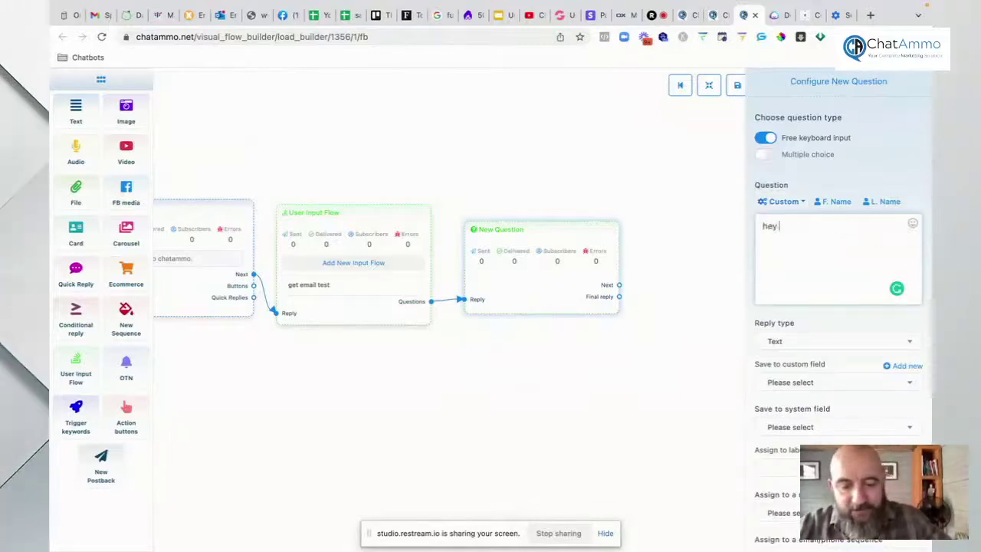
key(BackSpace)
key(BackSpace)
key(BackSpace)
key(BackSpace)
text(I)
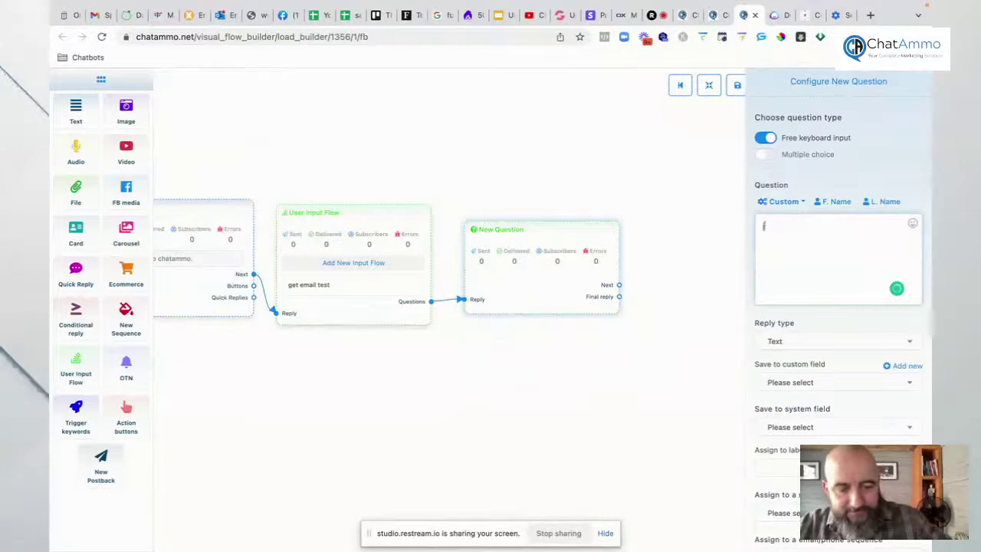
text(ust in)
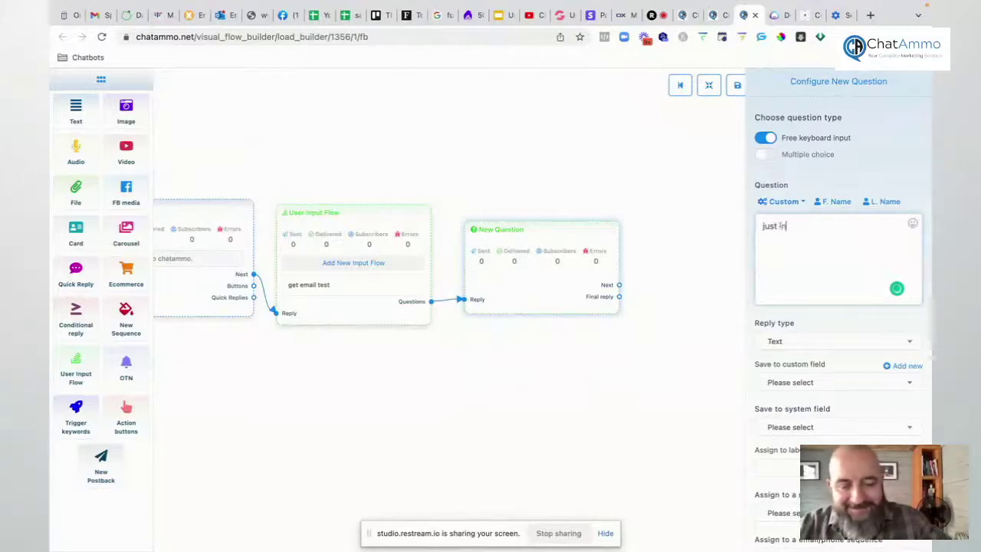
text(case we loo)
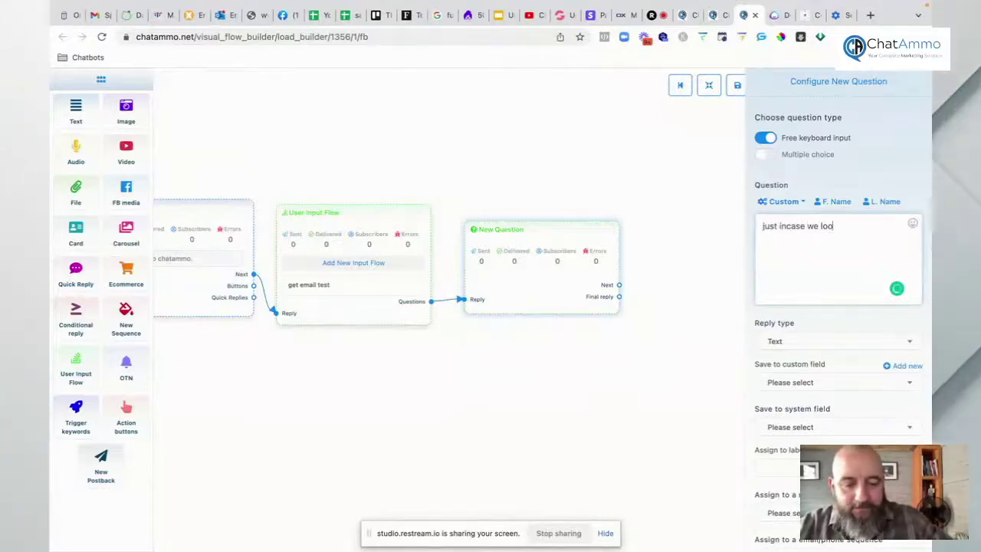
text(s you, is this your b)
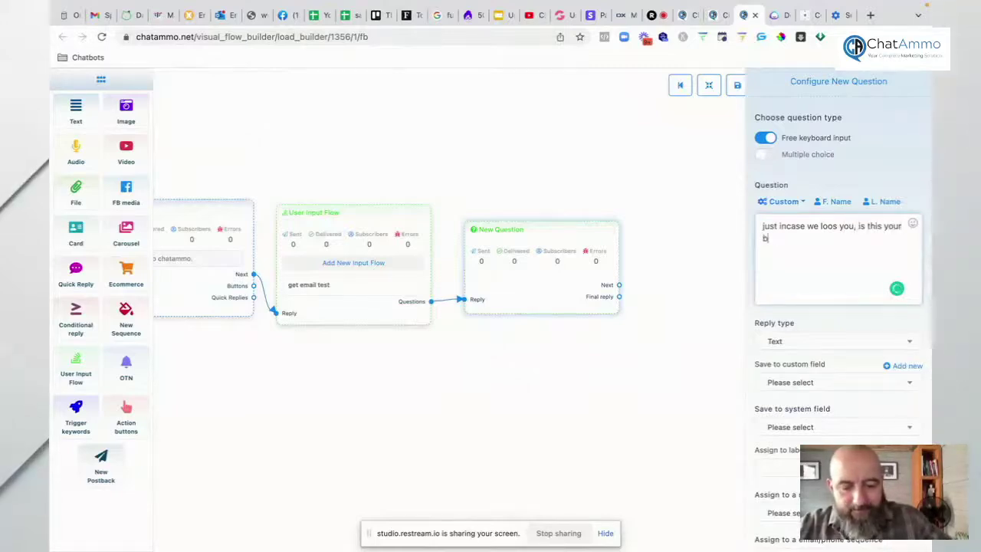
text(il address)
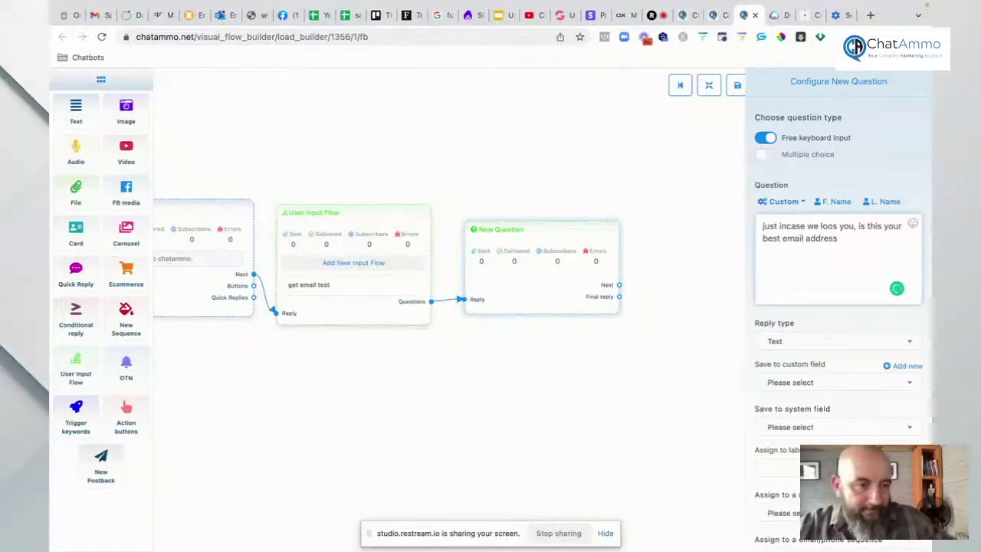
key(BackSpace)
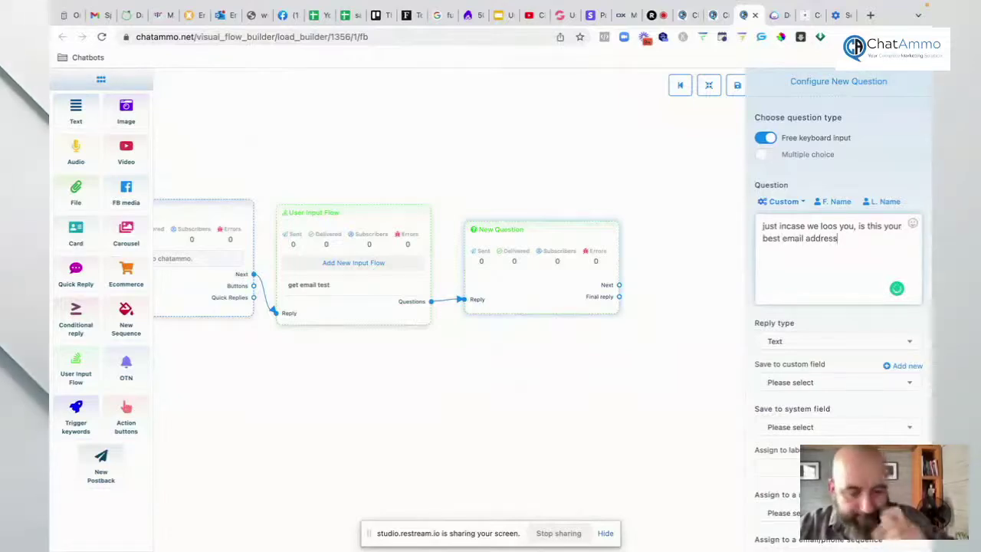
text(.)
key(Return)
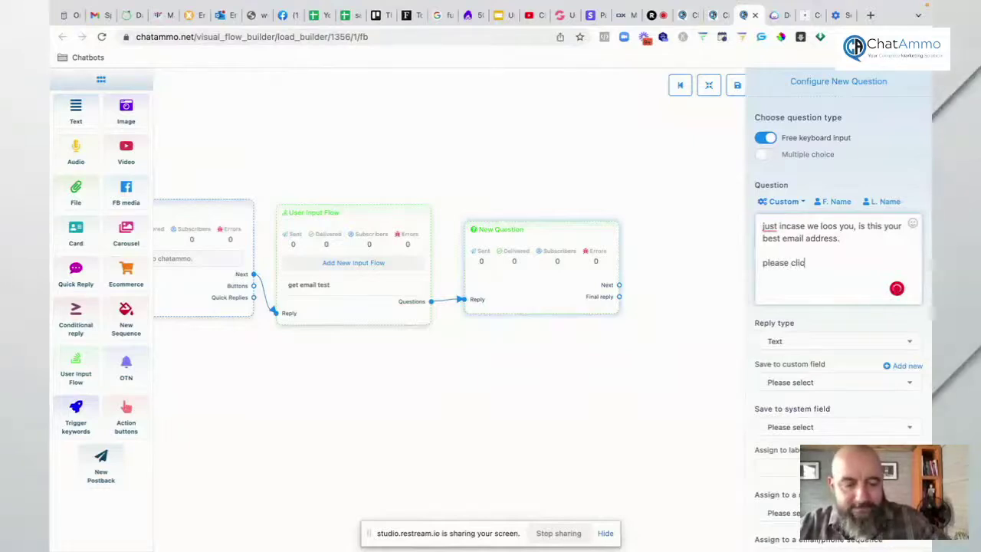
text(k yt c)
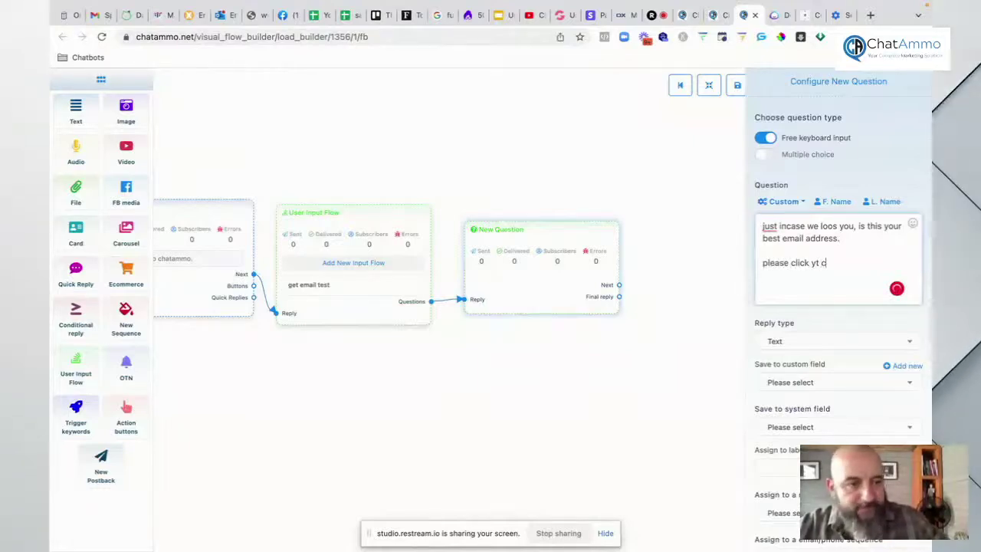
key(BackSpace)
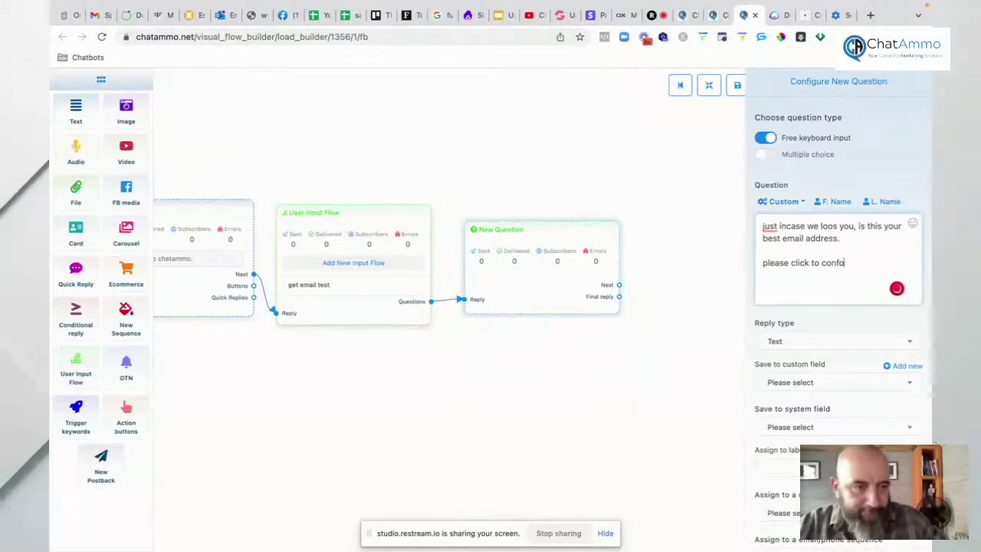
text(irm or addy)
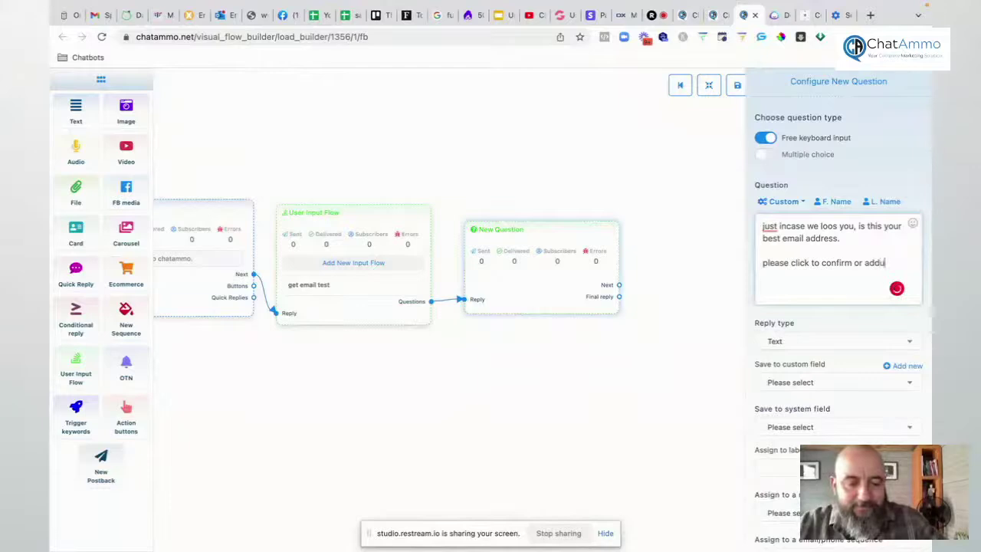
text(our b)
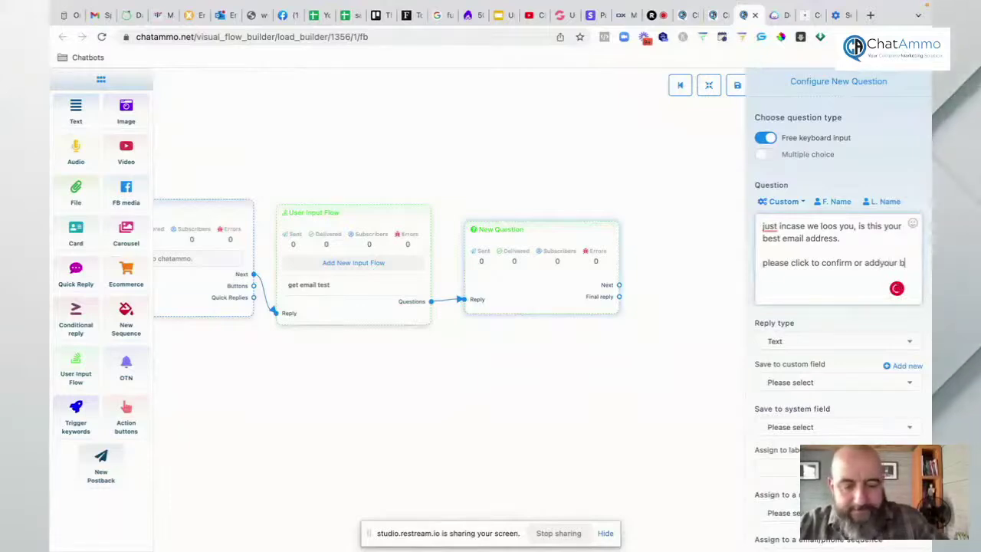
text(est email)
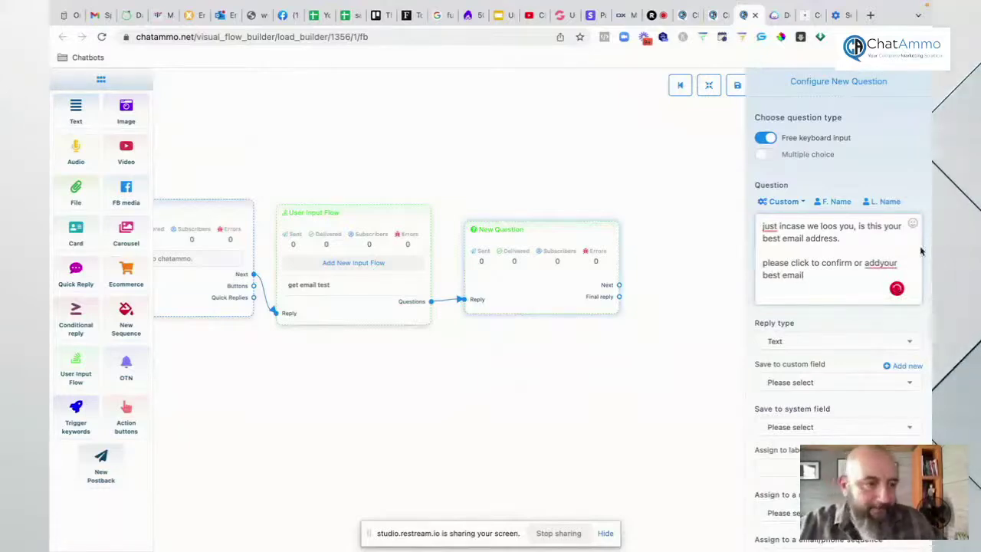
click(880, 263)
click(813, 284)
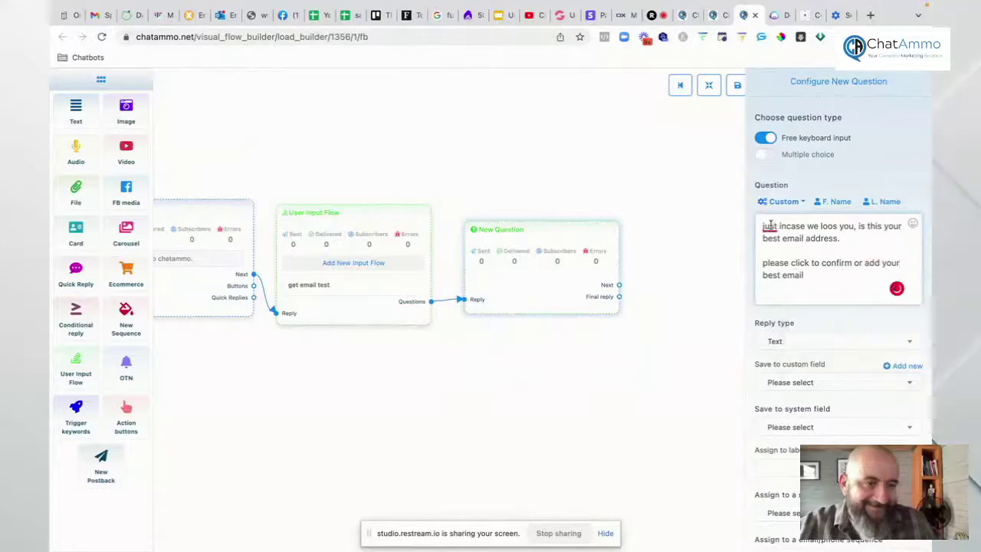
click(771, 225)
click(769, 250)
Step: Expect an email reply with email quick-reply, saving to the Email custom and system fields
click(792, 342)
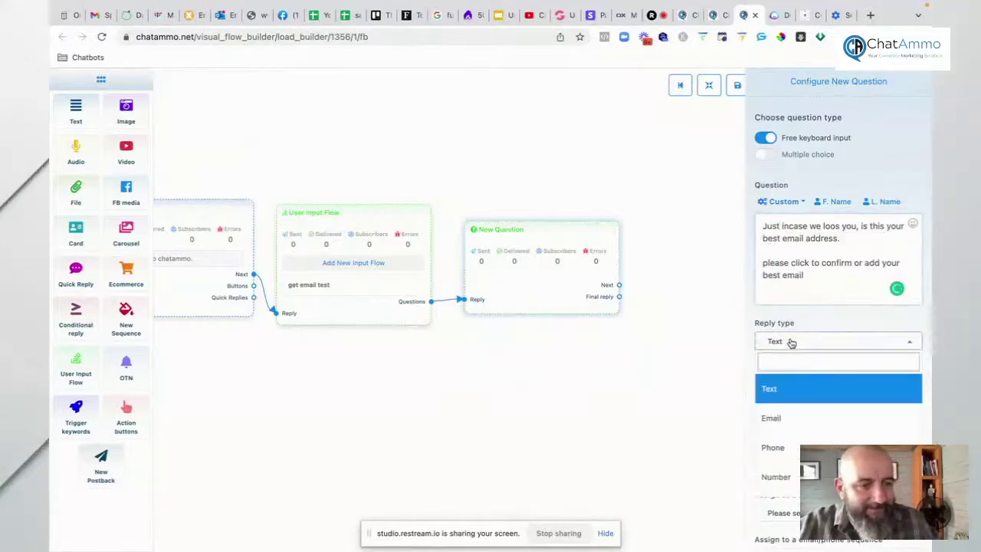
click(774, 418)
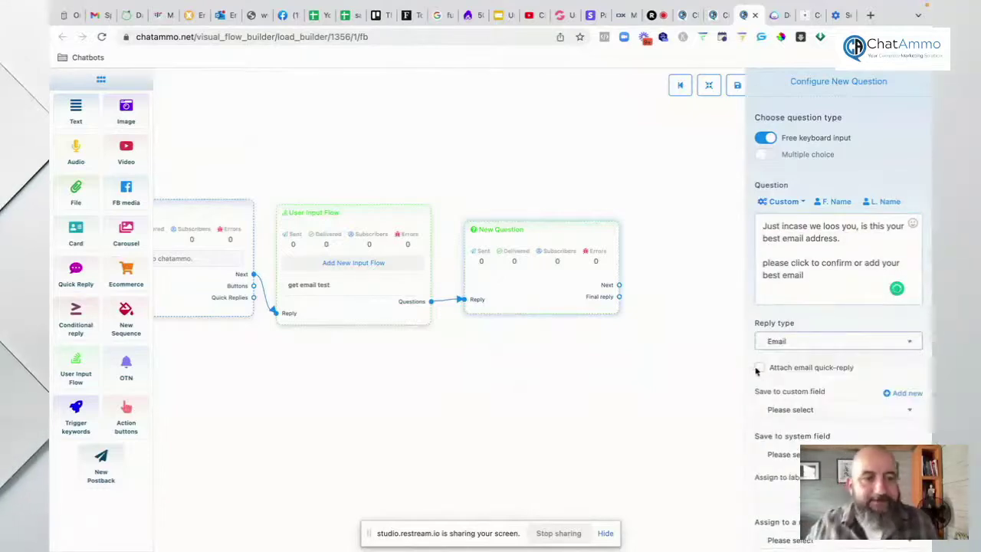
click(759, 368)
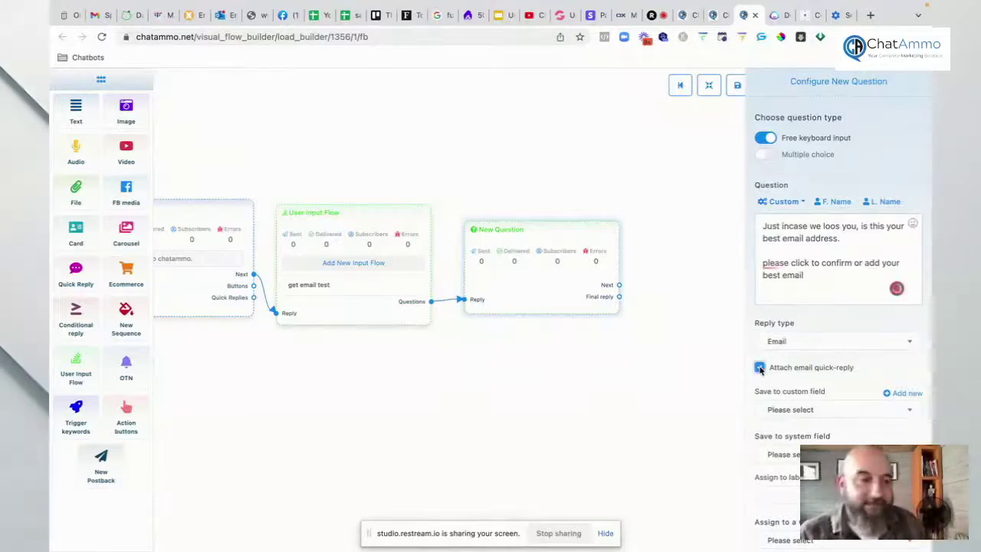
click(784, 414)
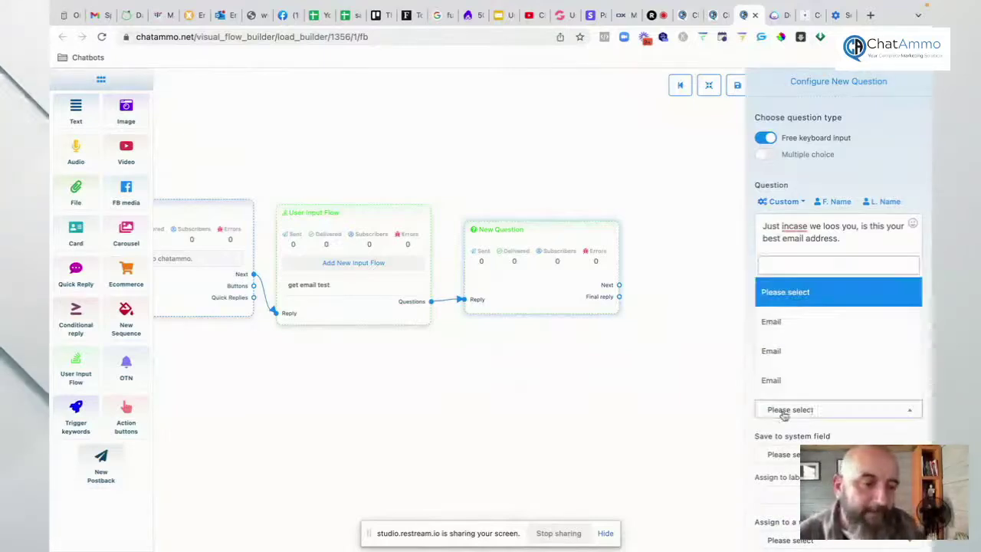
click(771, 323)
scroll(839, 307, down, 1)
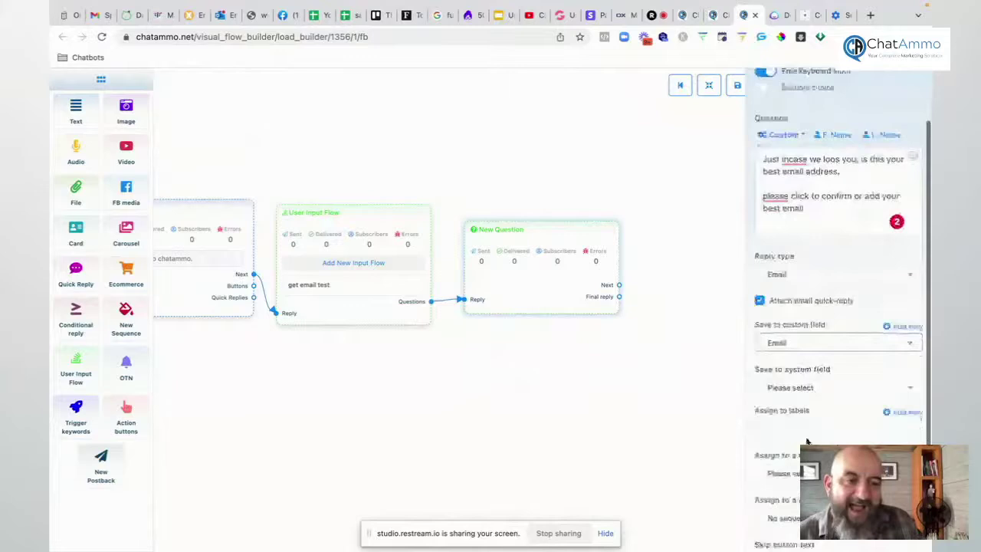
click(799, 387)
click(789, 464)
scroll(798, 434, down, 1)
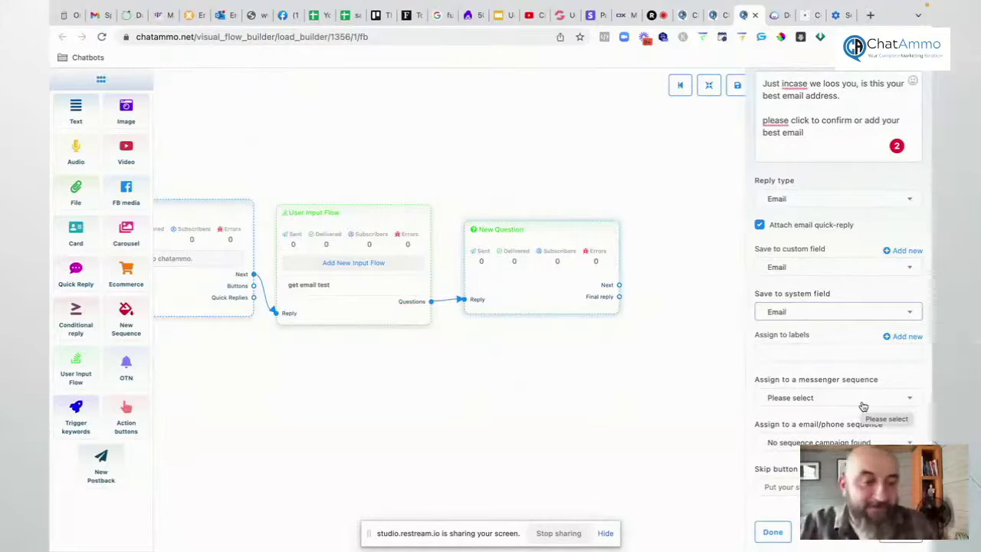
click(772, 532)
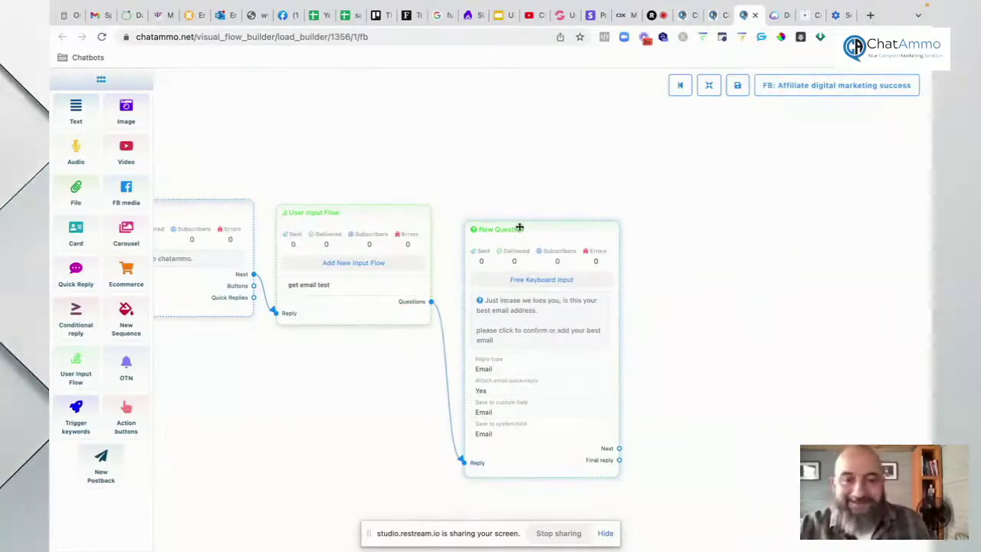
Step: Attach a New Postback titled 'got email' to the question's final reply connector
drag(518, 226, 490, 208)
scroll(530, 249, right, 3)
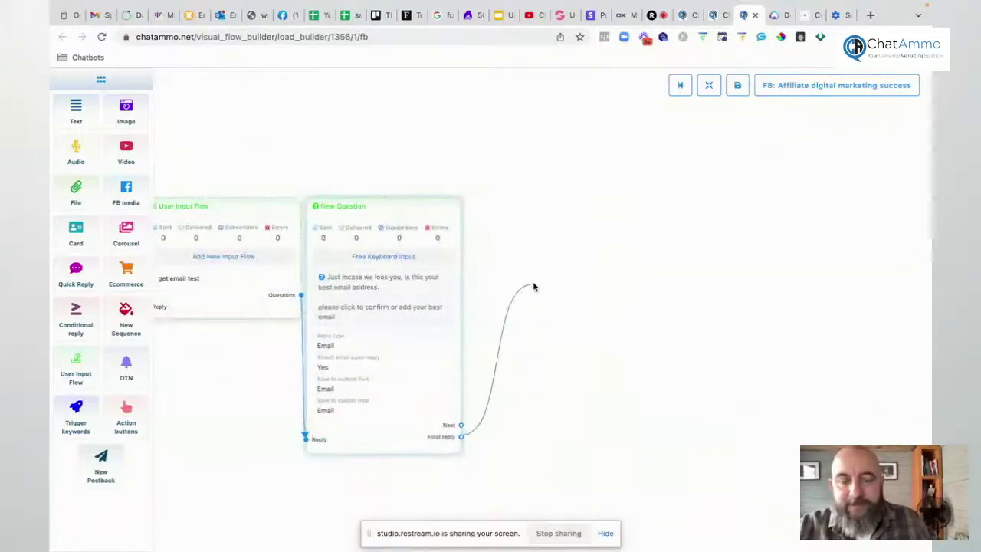
drag(534, 287, 534, 285)
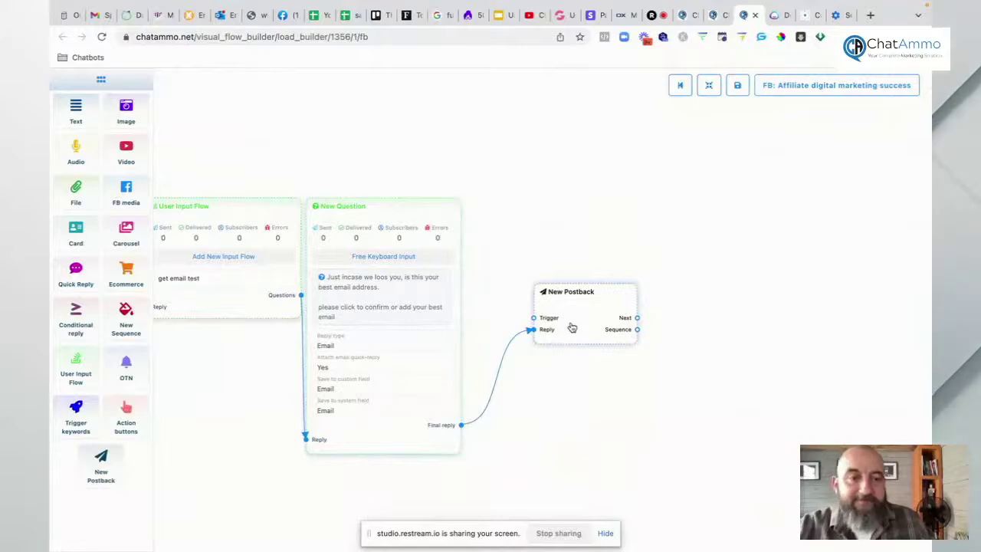
text(got)
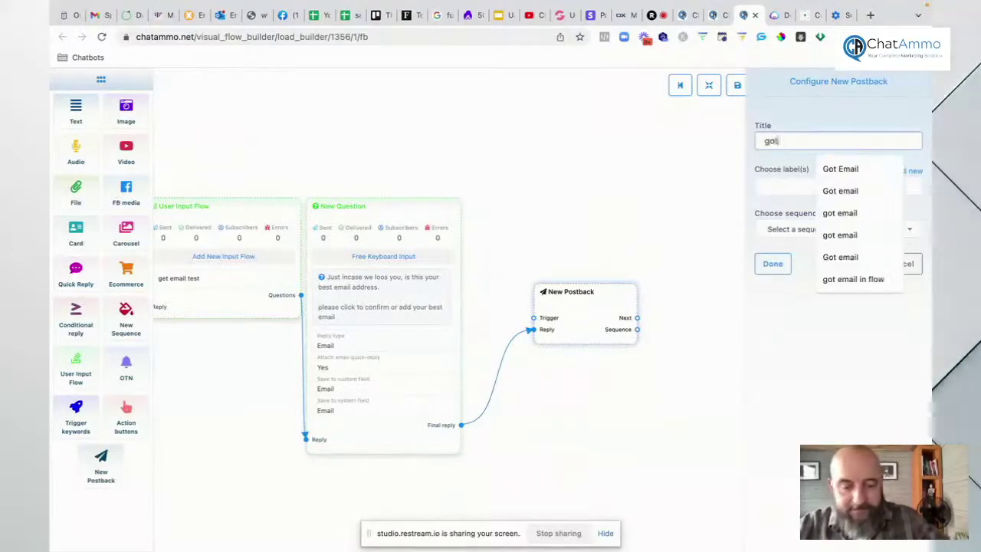
text( email)
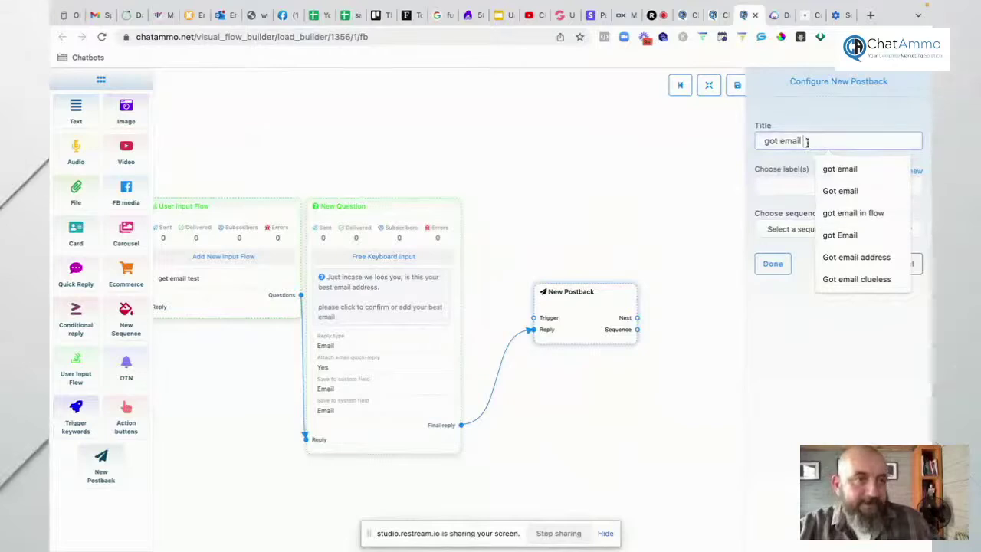
click(812, 186)
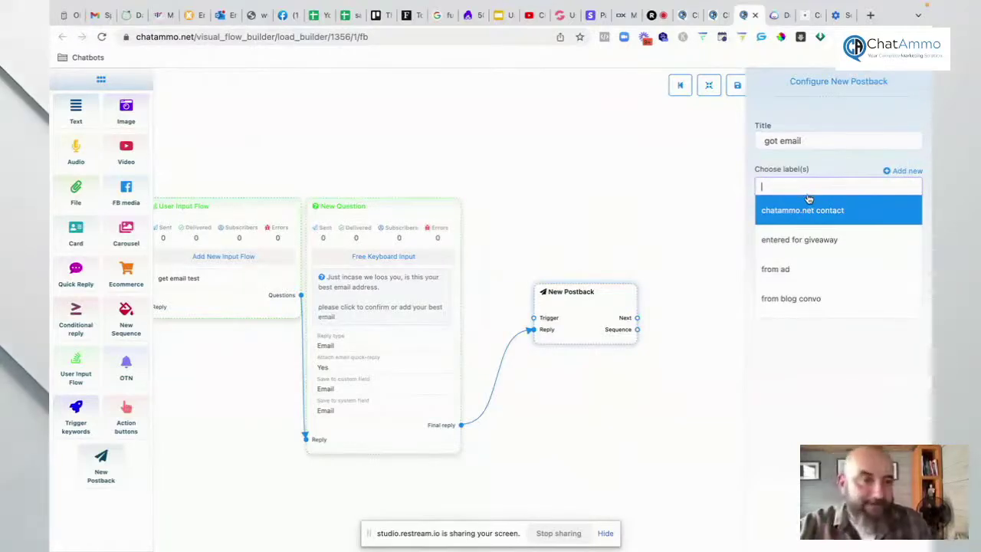
key(Escape)
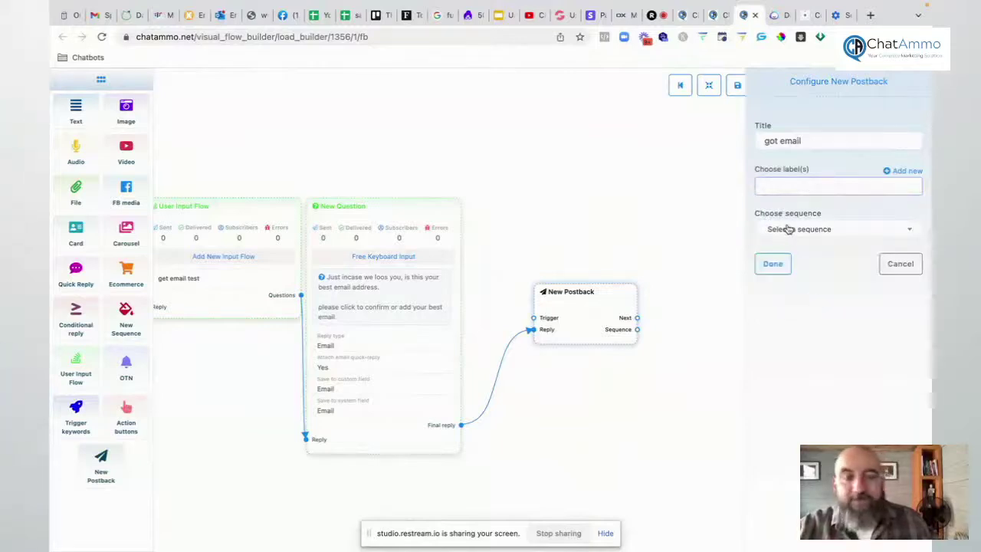
click(772, 265)
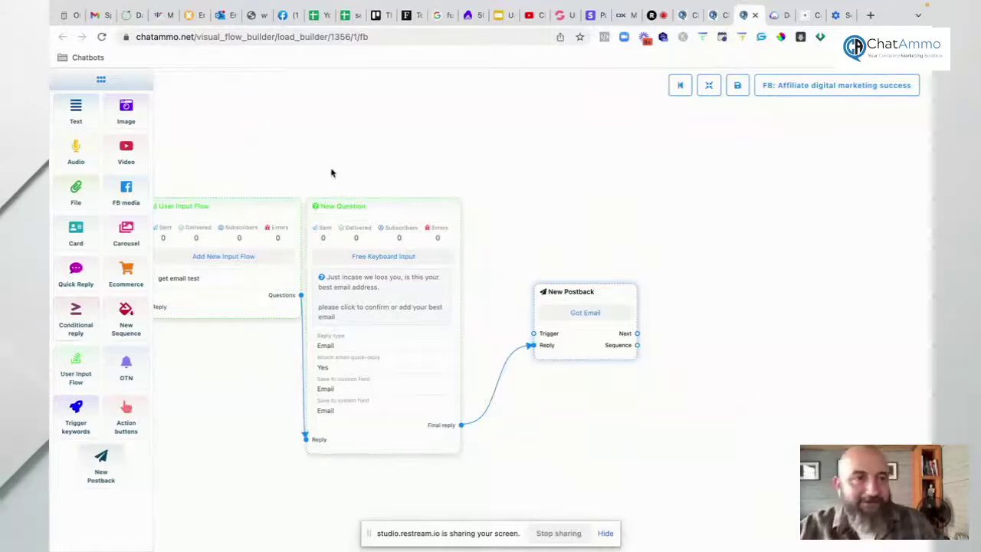
Step: Leave the draft builder and edit the Bot selling Bot flow start flow from row 2
click(755, 14)
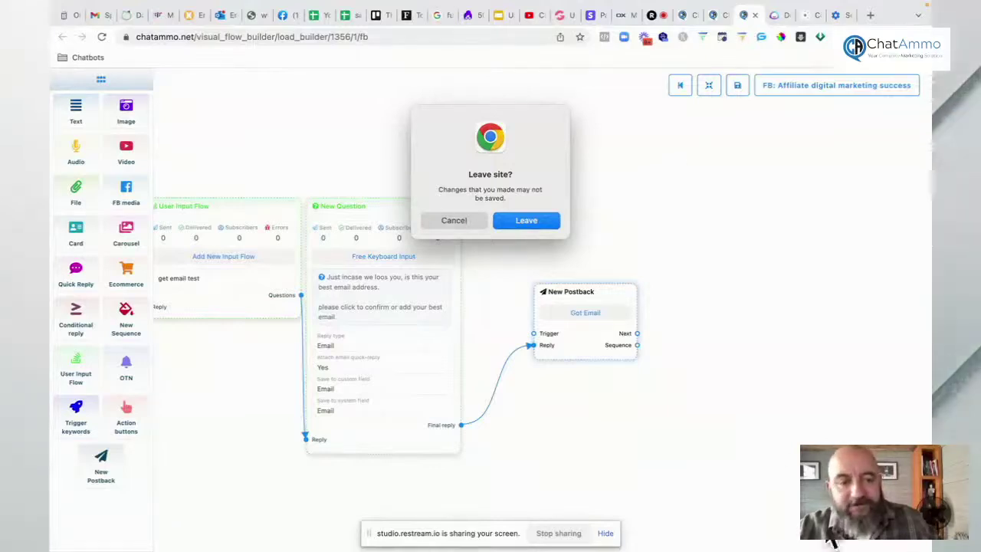
click(455, 220)
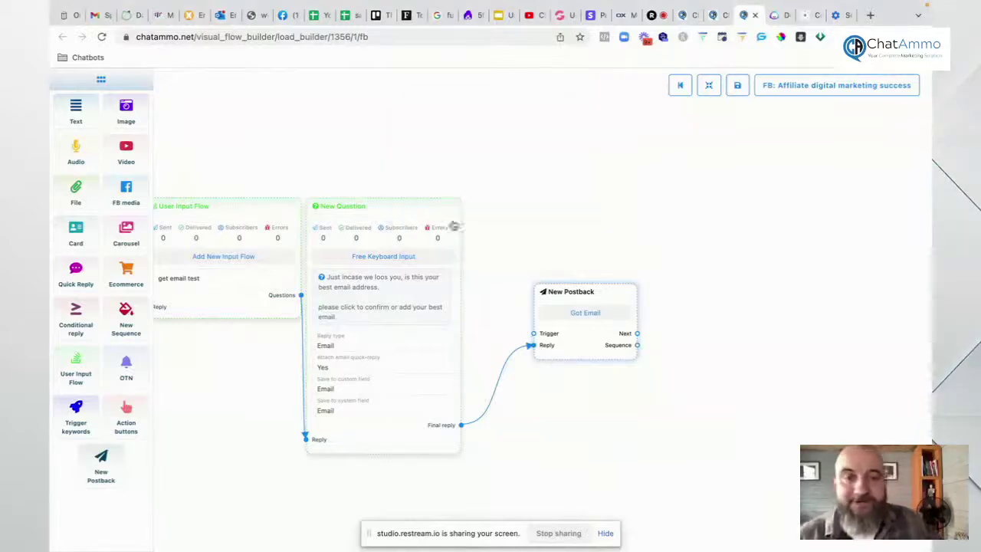
click(754, 16)
click(526, 220)
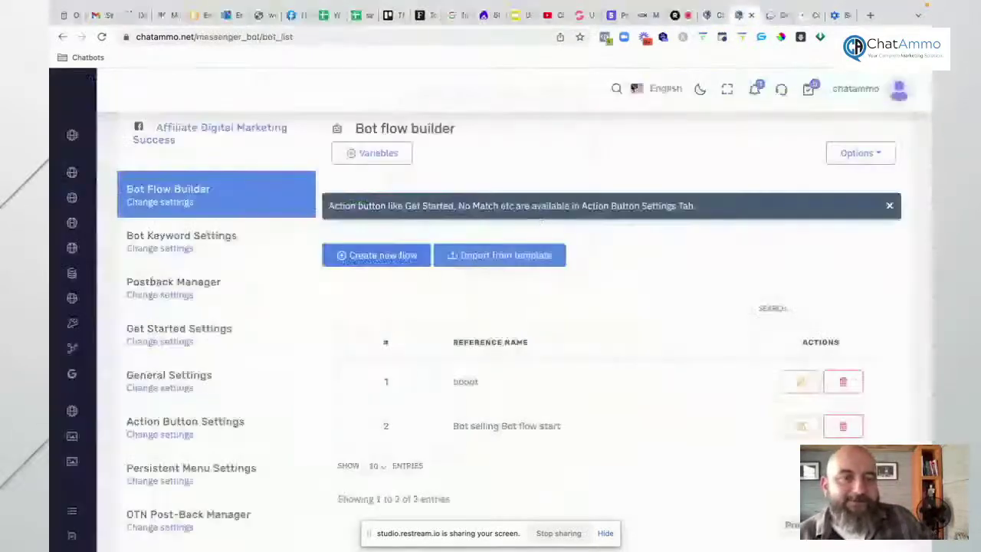
scroll(525, 328, down, 2)
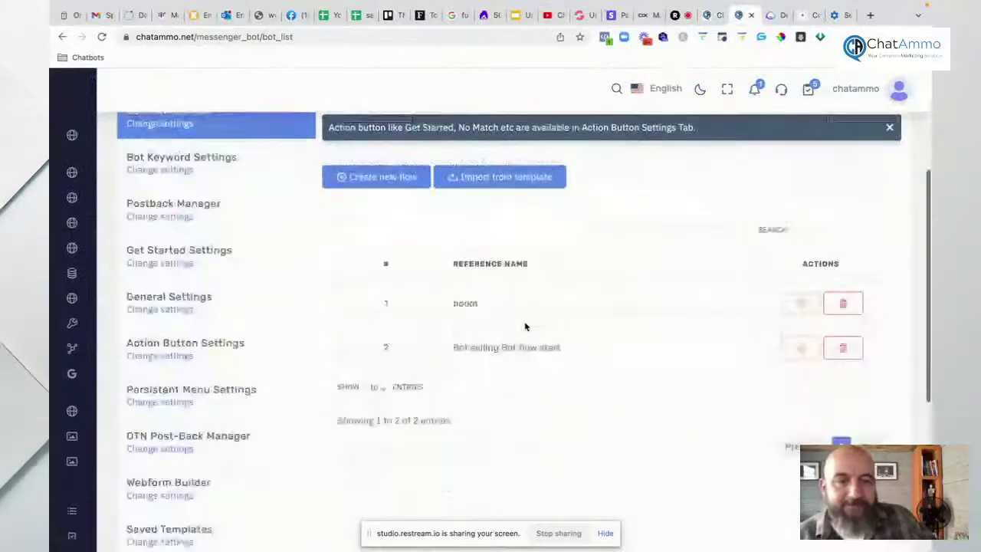
click(801, 334)
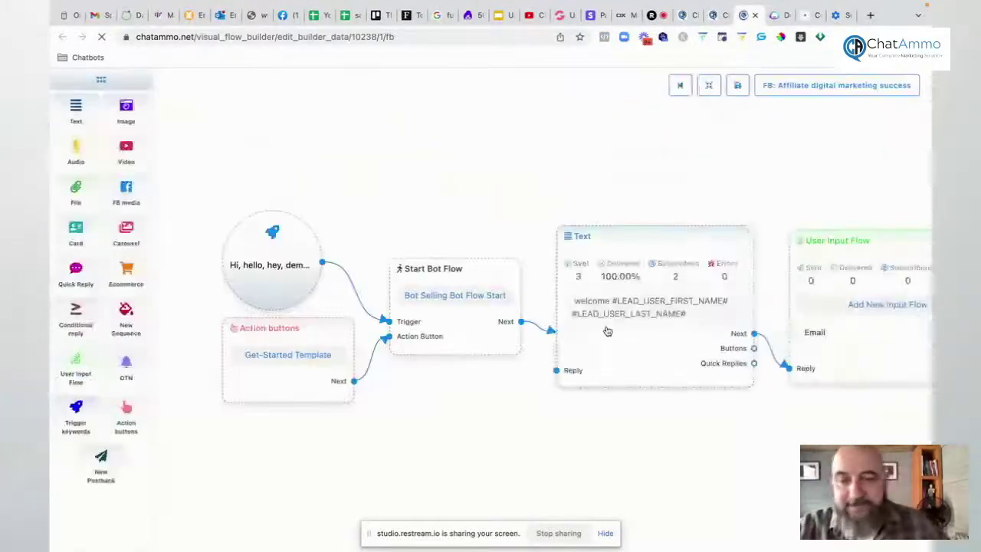
Step: Nudge the Action buttons node left and pan over to the New Postback and Image nodes
drag(304, 387, 238, 388)
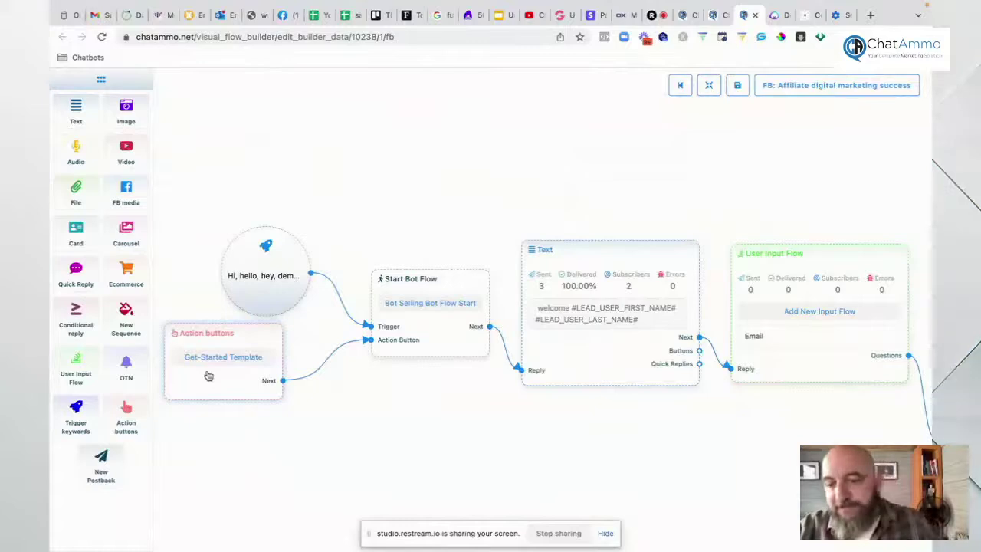
scroll(276, 445, right, 3)
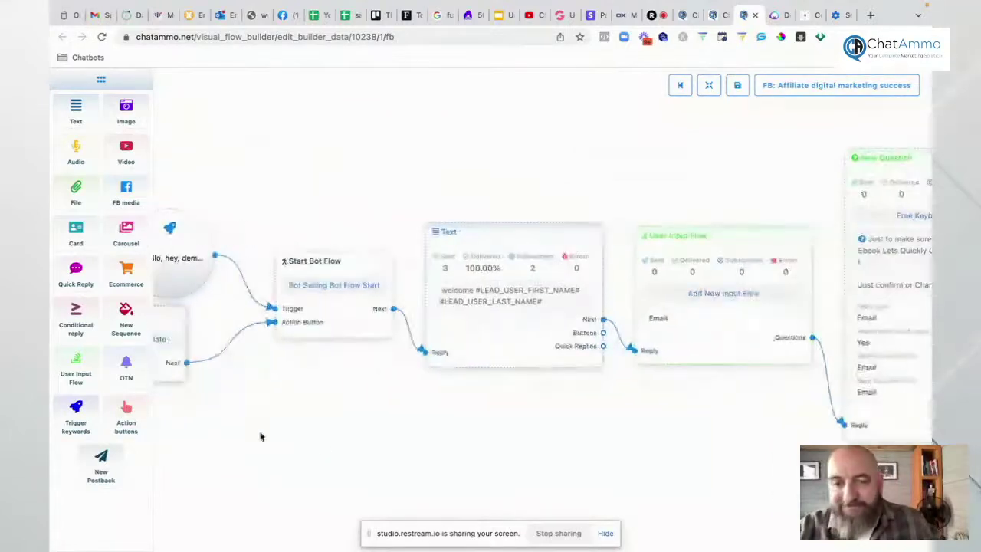
drag(353, 407, 228, 367)
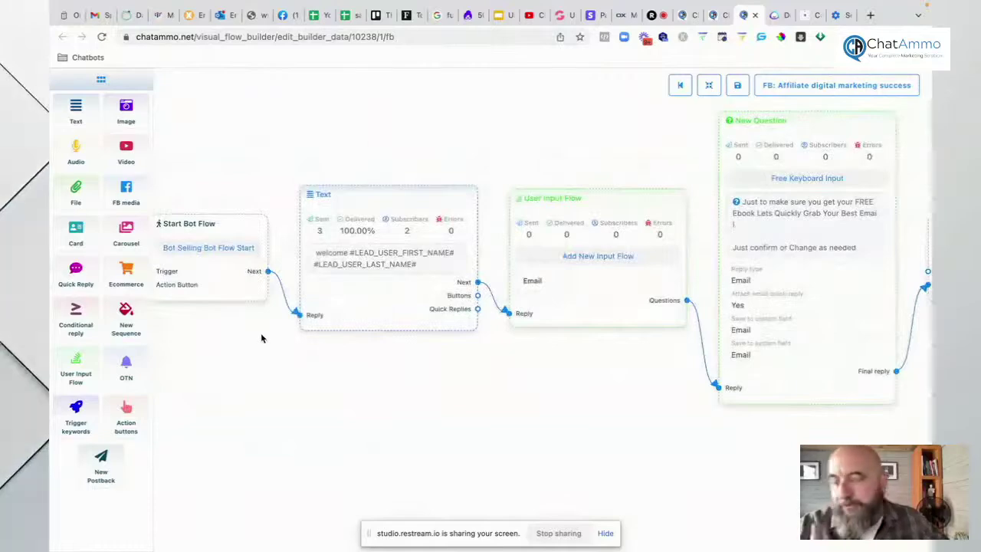
scroll(261, 338, up, 2)
scroll(394, 367, down, 5)
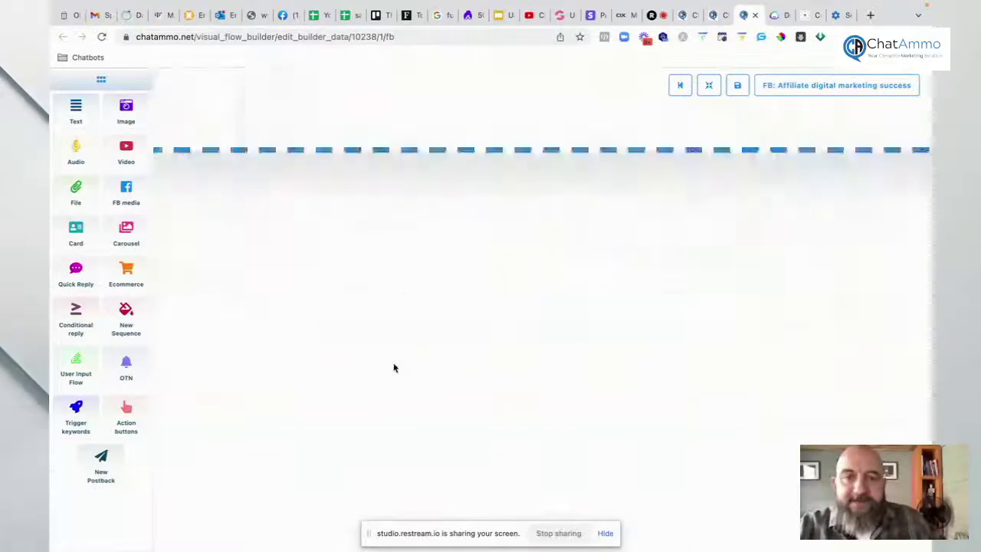
scroll(394, 368, up, 3)
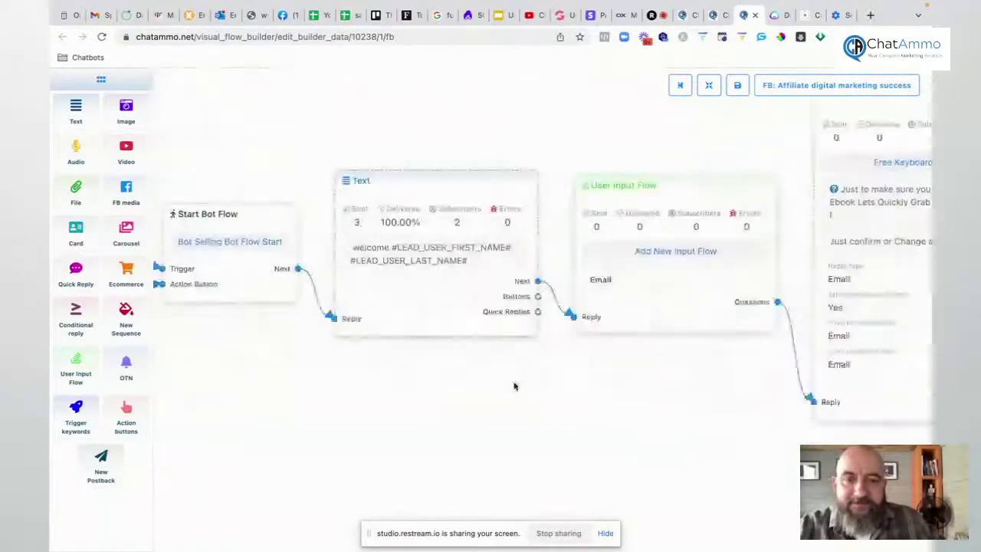
drag(515, 385, 317, 392)
Step: Pan through the timed follow-up sequence branches beyond the Image node and save the flow
scroll(218, 268, down, 1)
scroll(217, 265, down, 1)
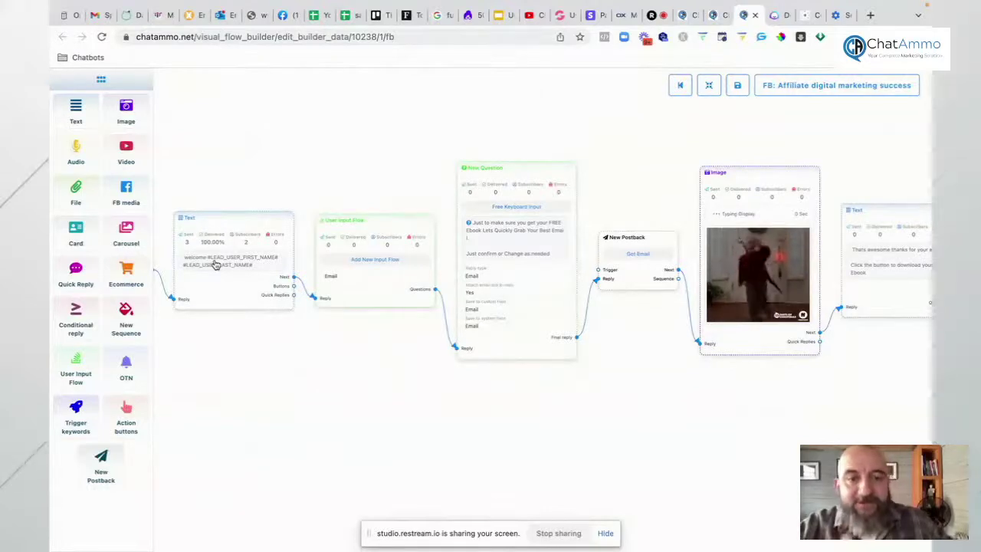
drag(590, 406, 312, 406)
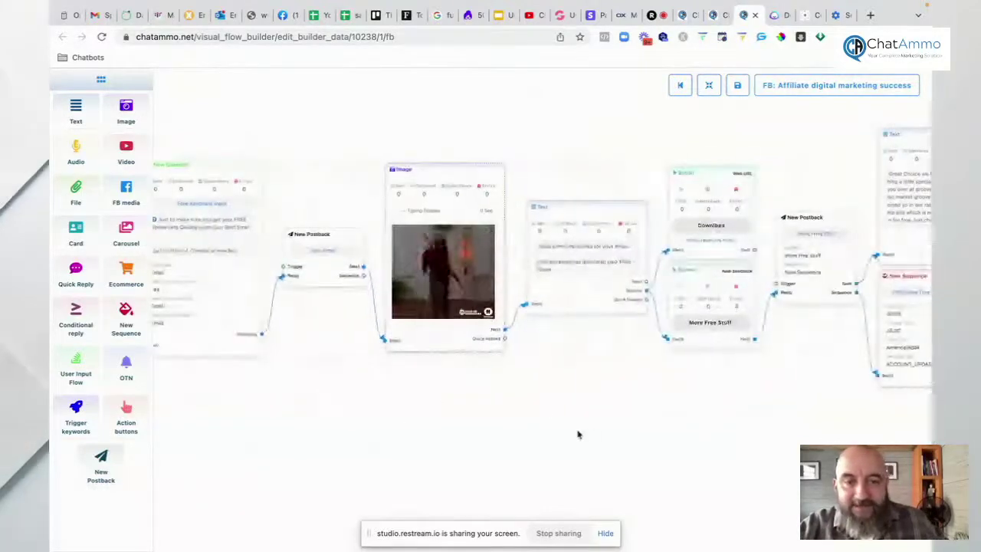
drag(578, 434, 410, 428)
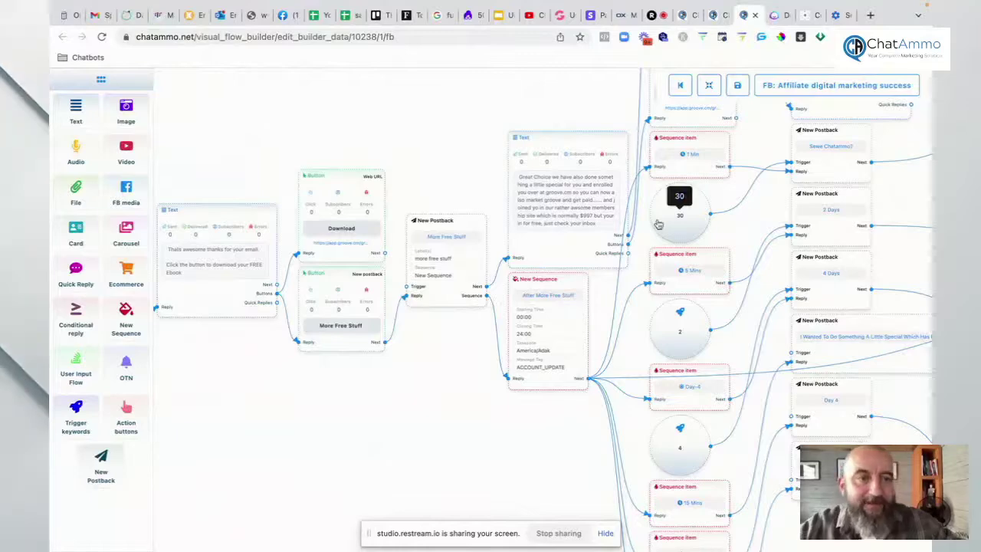
scroll(567, 253, right, 5)
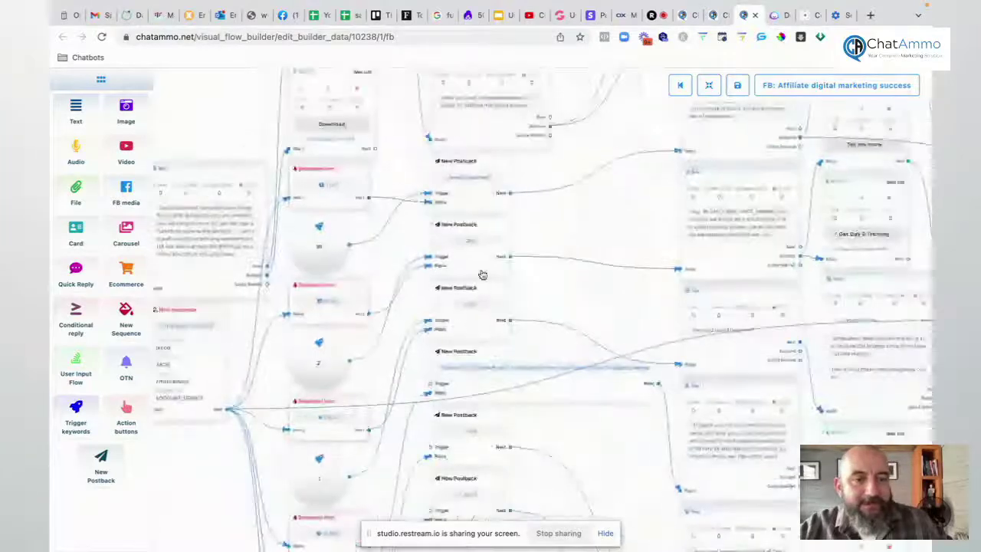
drag(587, 293, 361, 411)
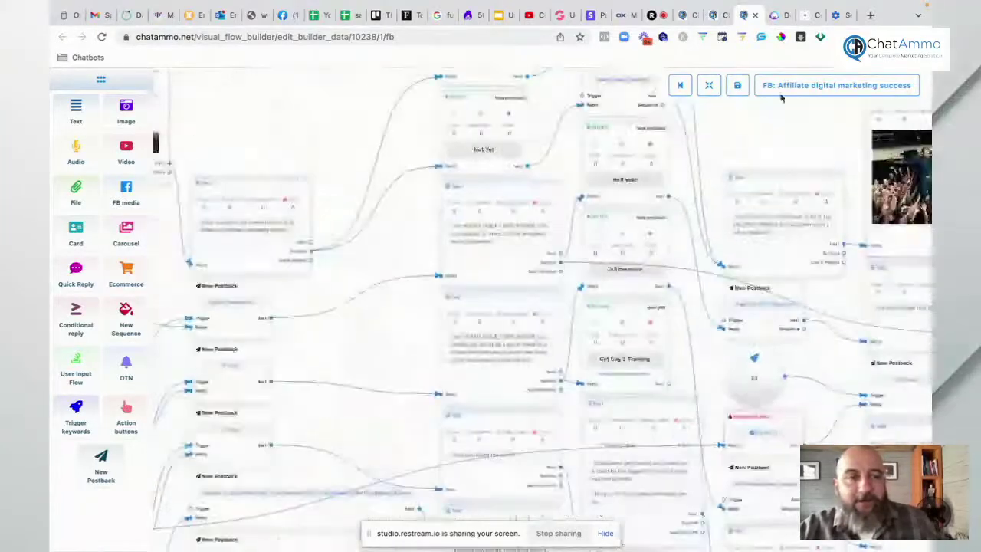
click(738, 88)
Step: Leave the flow builder and list the bot keyword entries 100 per page
click(755, 15)
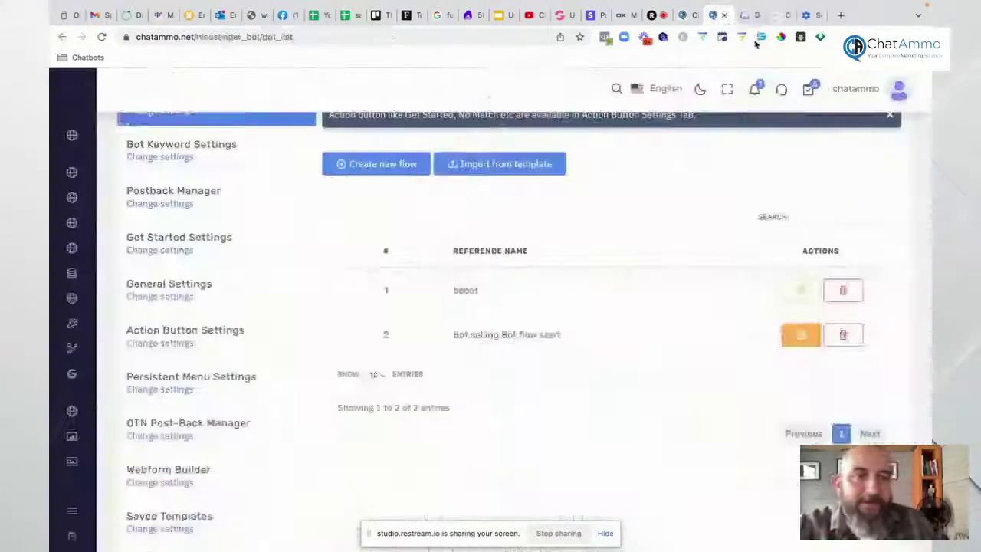
click(174, 158)
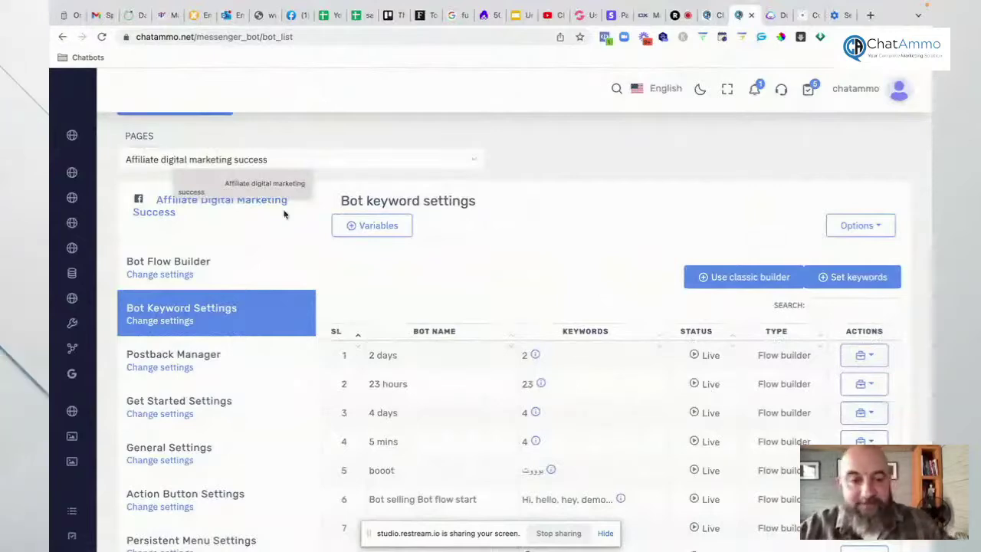
scroll(590, 375, down, 4)
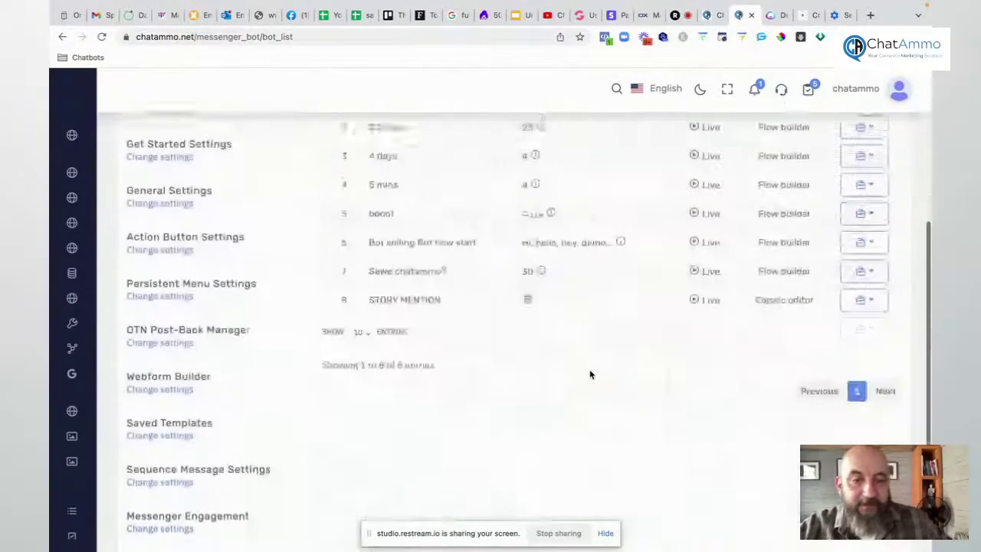
click(366, 324)
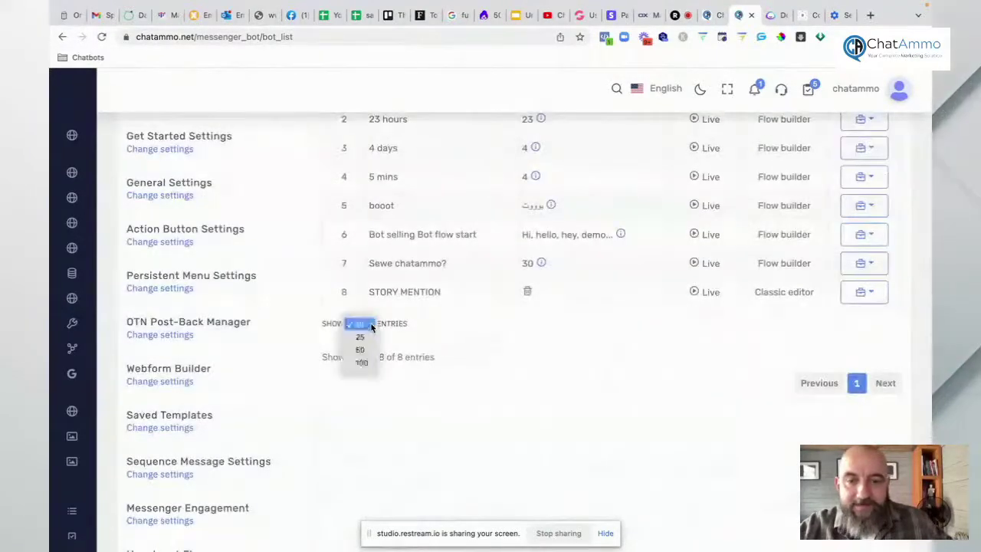
click(354, 370)
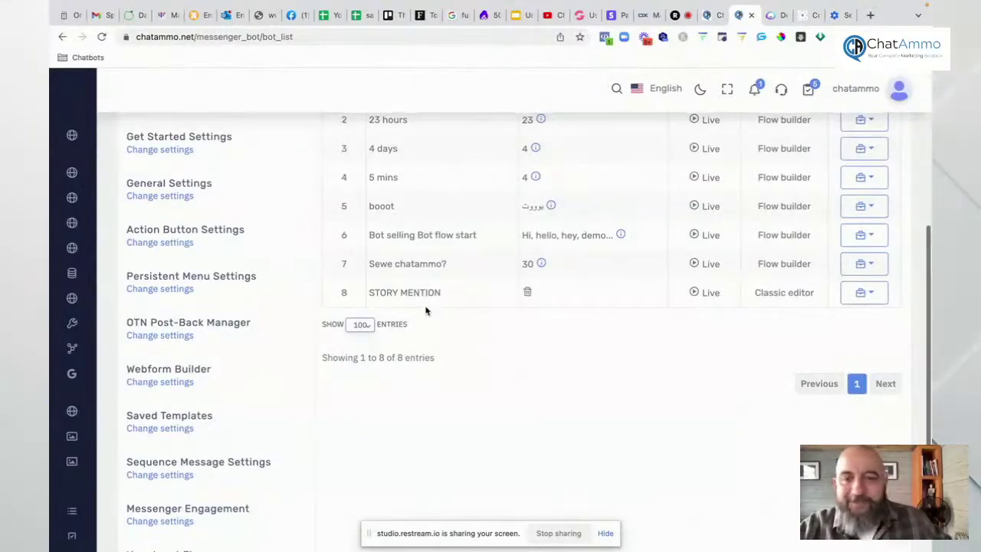
Step: Open the page's Postback Manager settings
scroll(423, 311, up, 1)
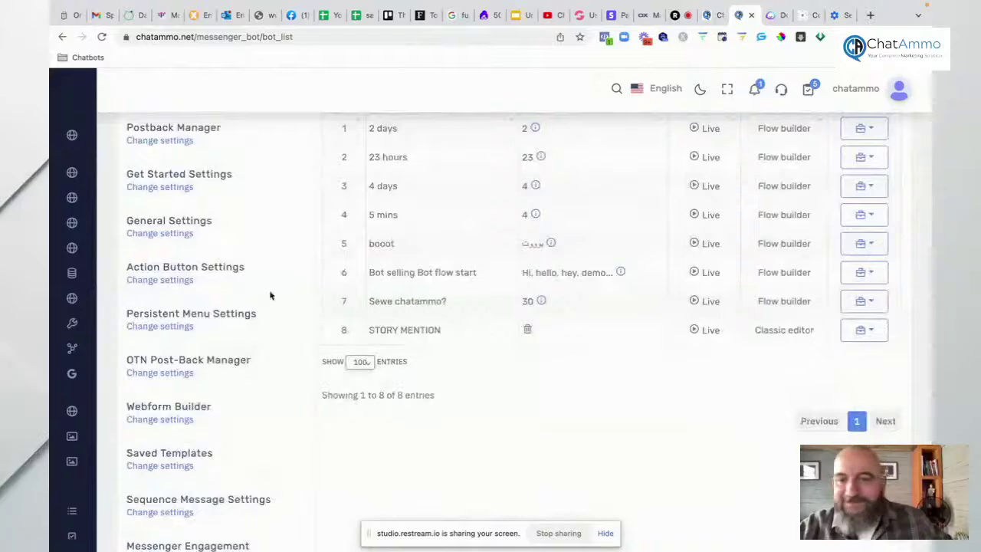
scroll(184, 184, up, 2)
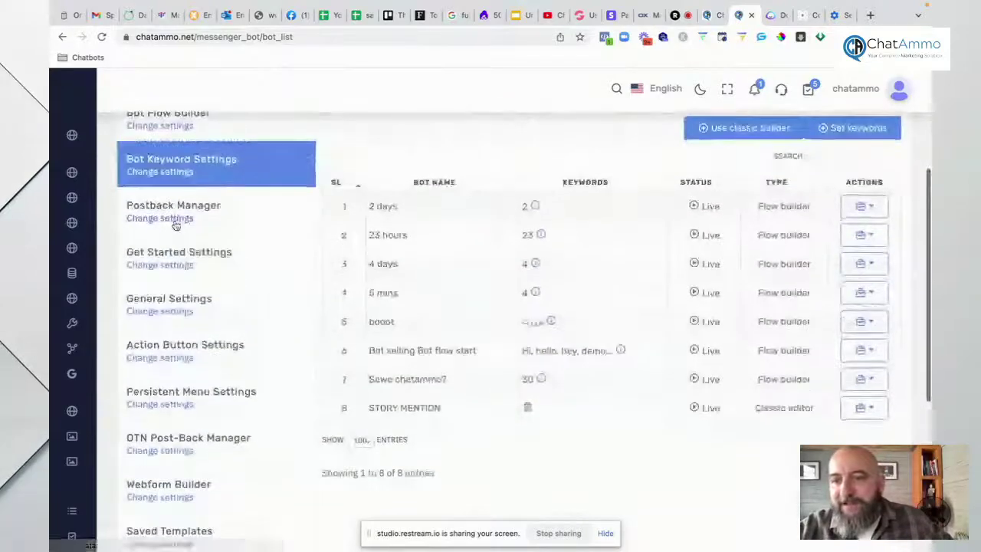
click(175, 219)
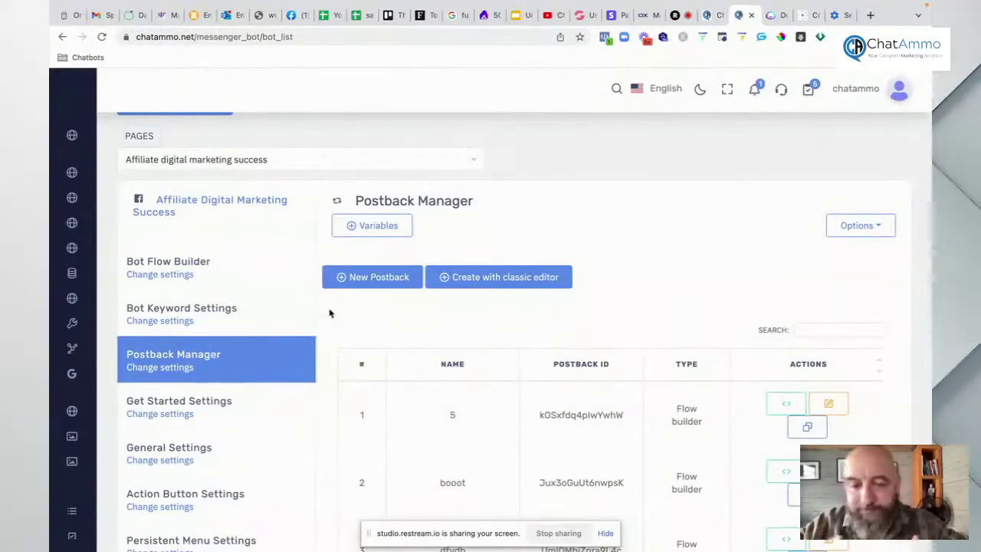
click(777, 406)
scroll(641, 389, down, 5)
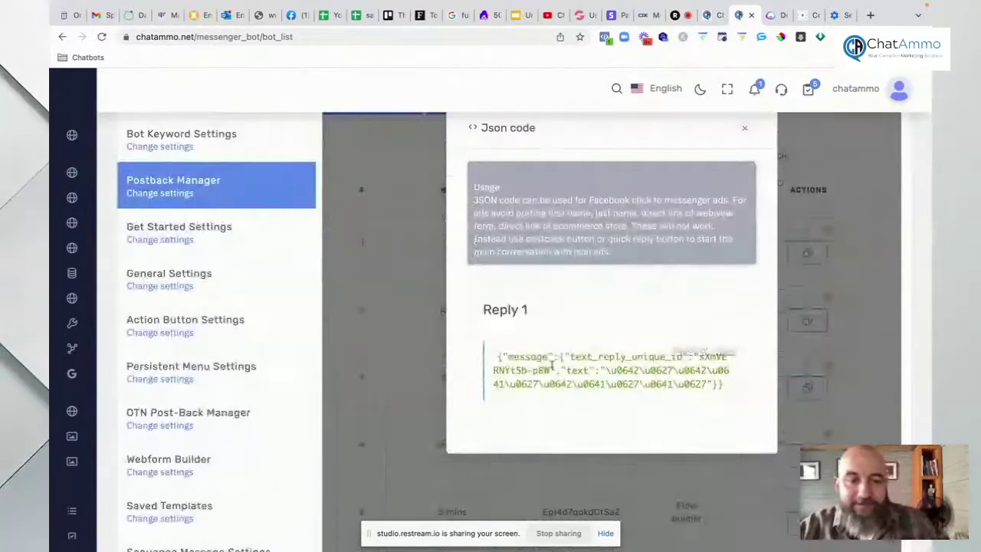
click(745, 129)
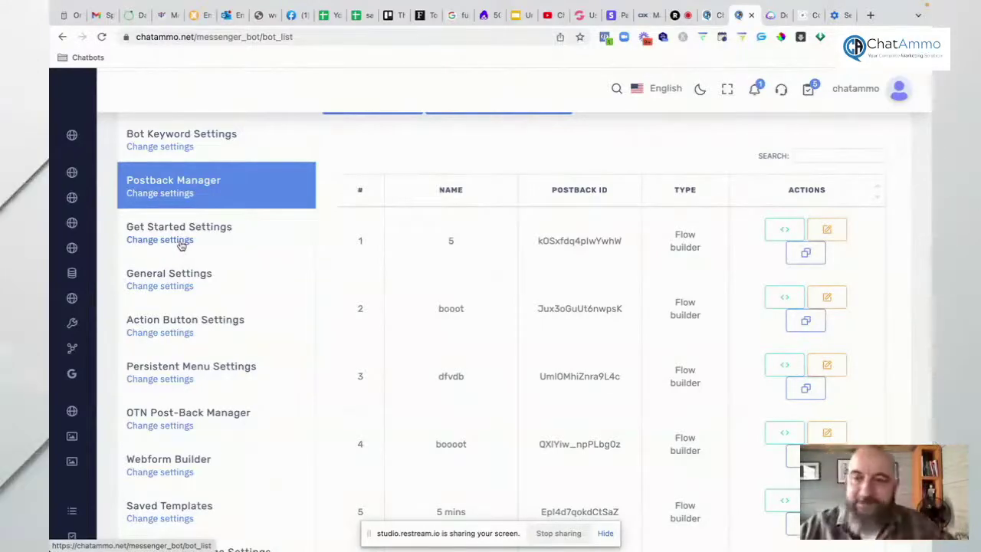
Step: In Get Started Settings, set the welcome message to 'Get your FREE download' and save
click(181, 240)
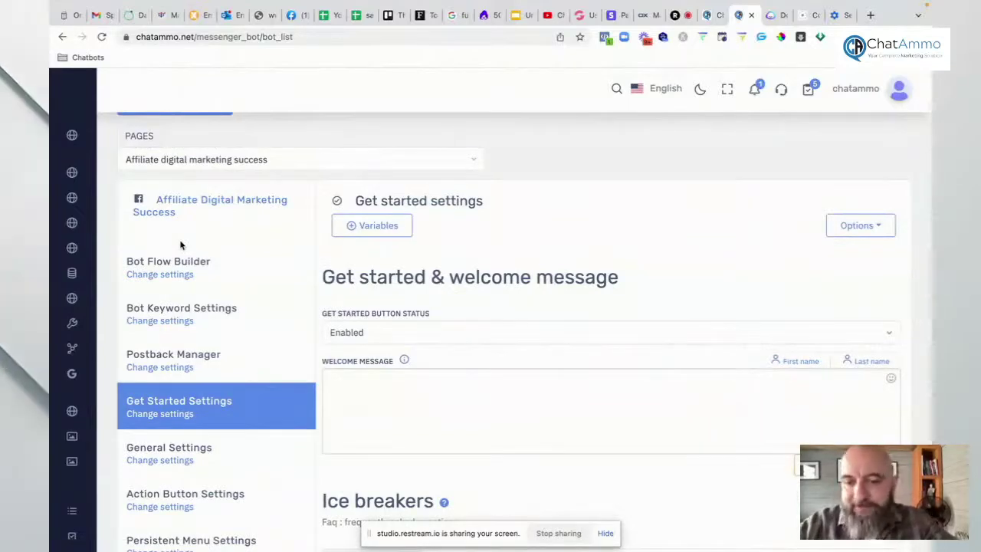
scroll(390, 329, down, 3)
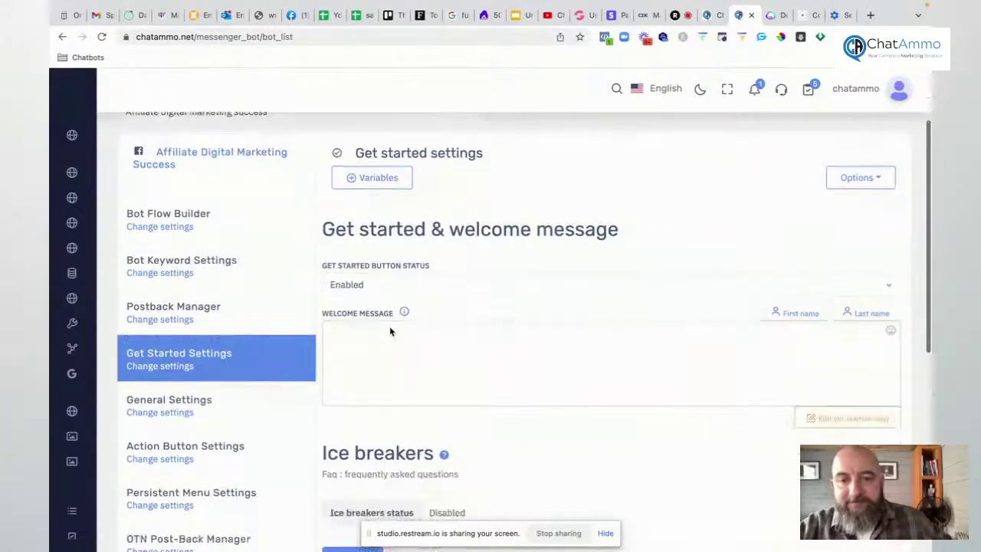
click(349, 272)
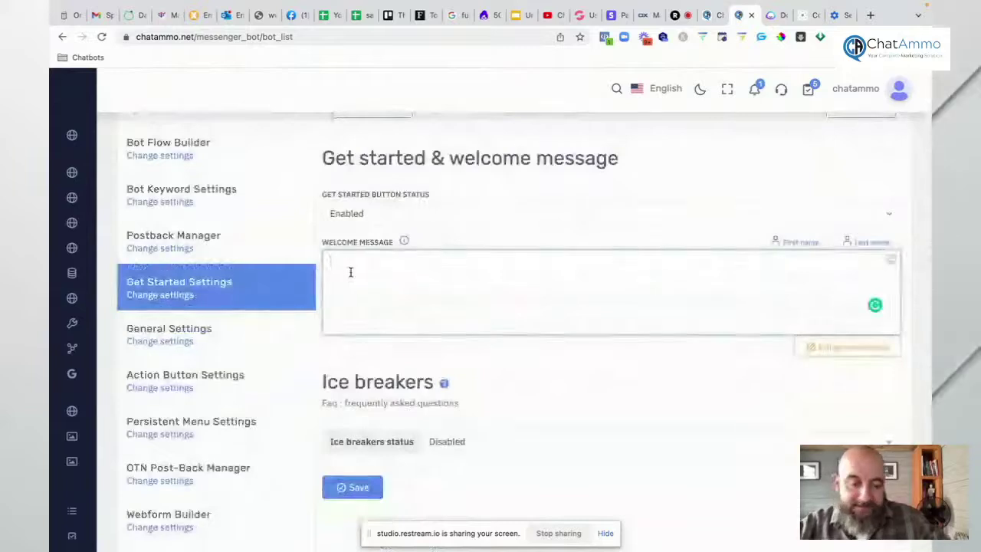
text(how)
text(an we help)
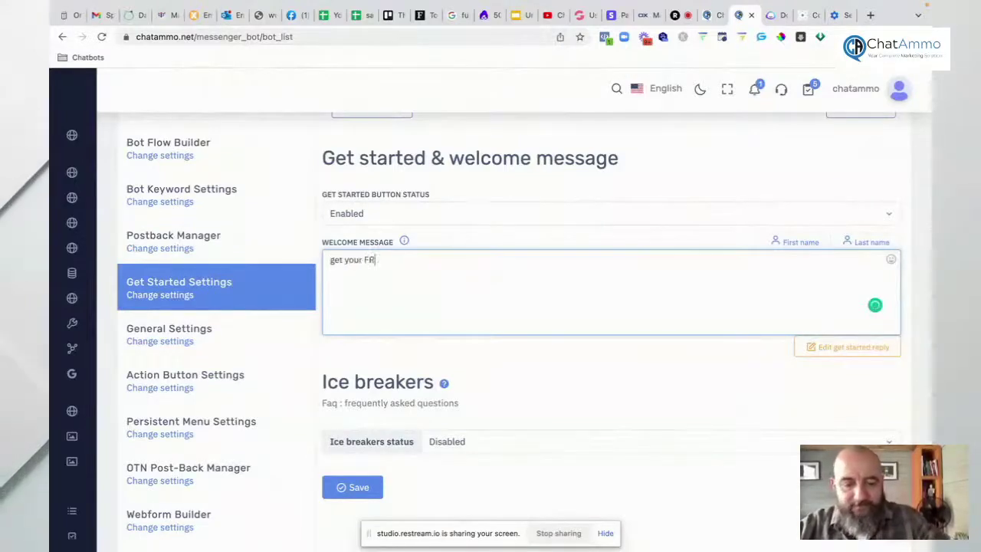
text(download)
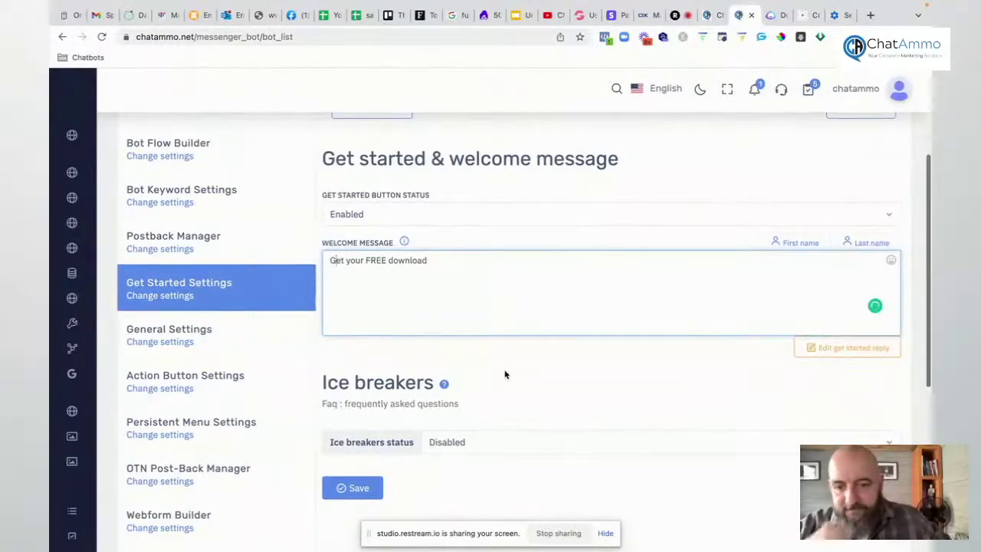
scroll(504, 372, down, 1)
click(458, 443)
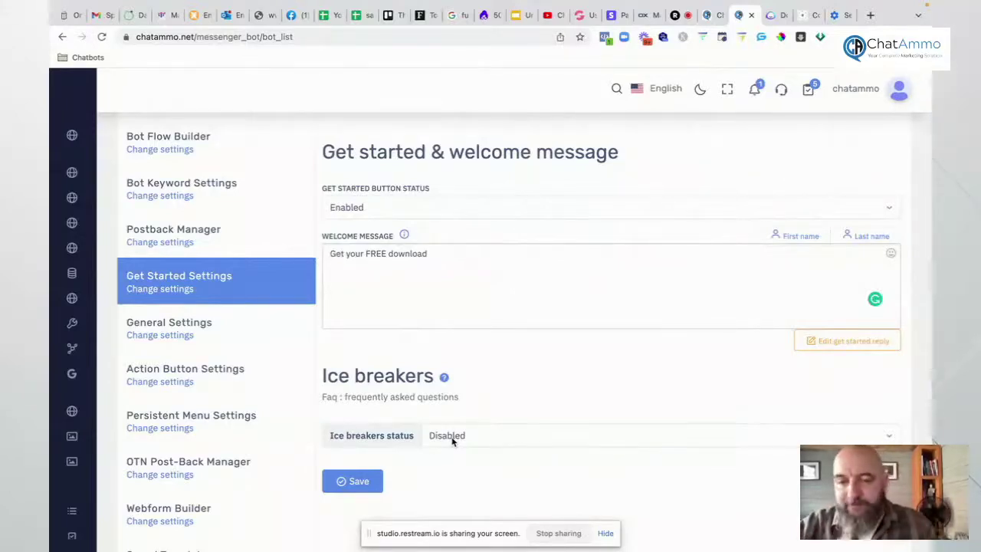
Step: Browse the Email Autoresponder APIs on the API channels page, then switch to GrooveMail's Email Sender page
click(159, 340)
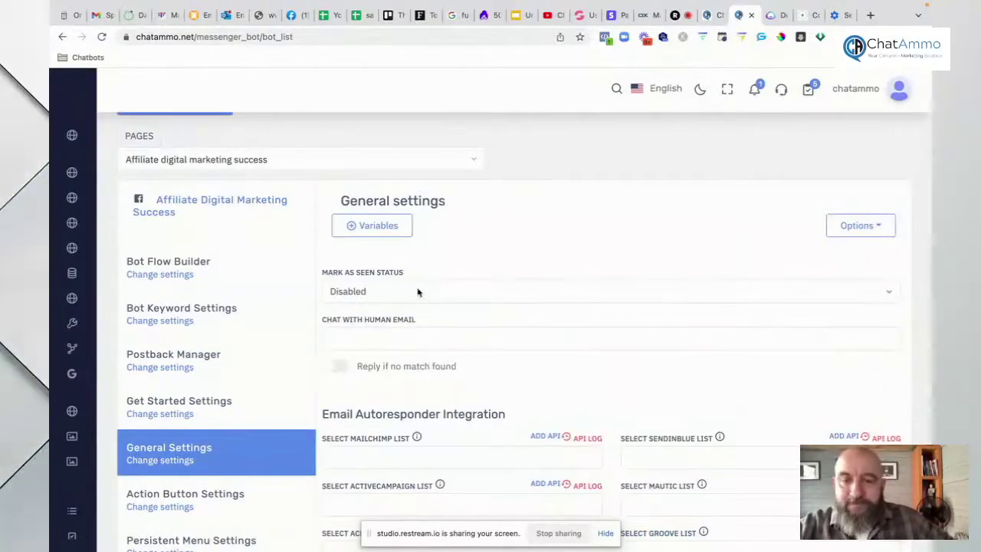
scroll(418, 290, down, 2)
scroll(418, 291, down, 3)
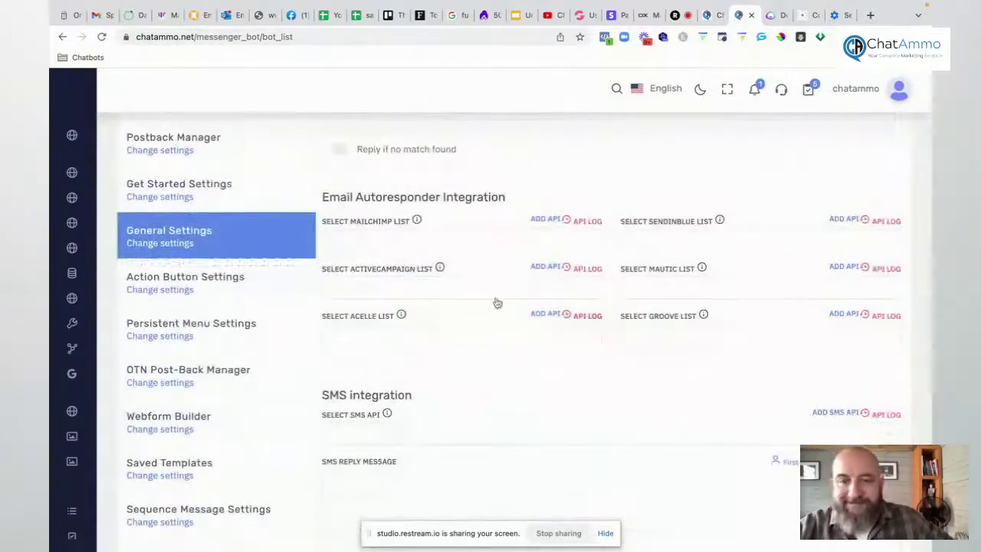
mouse_move(50, 136)
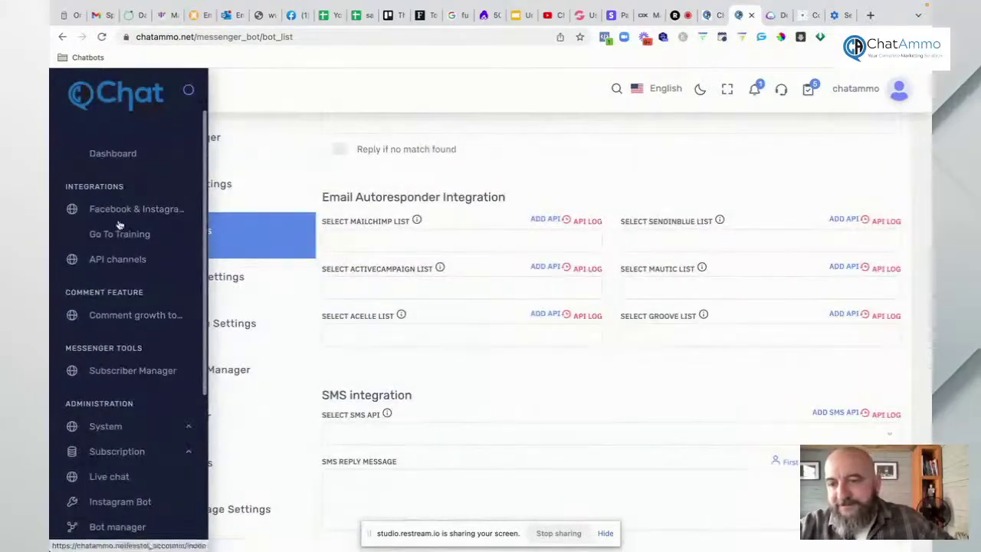
click(115, 259)
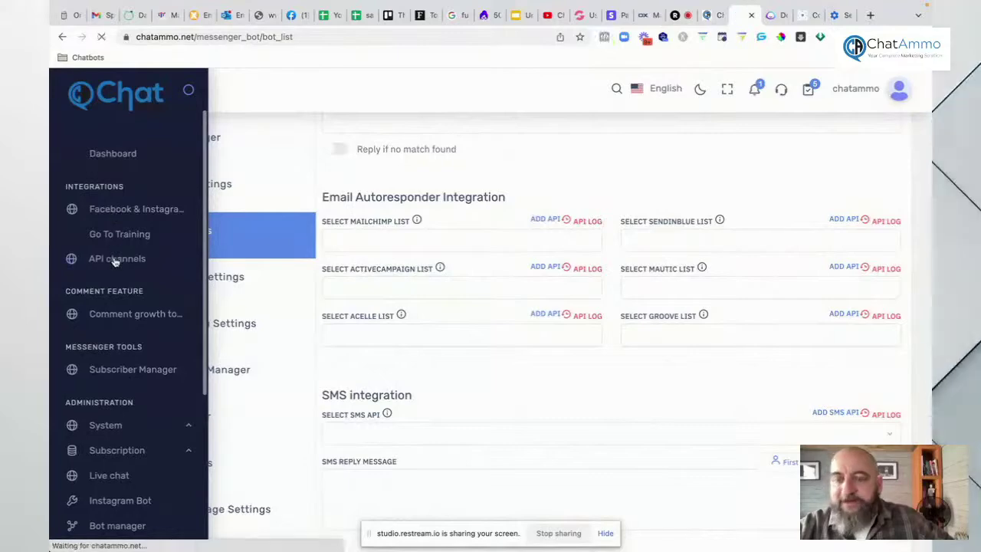
scroll(698, 383, down, 7)
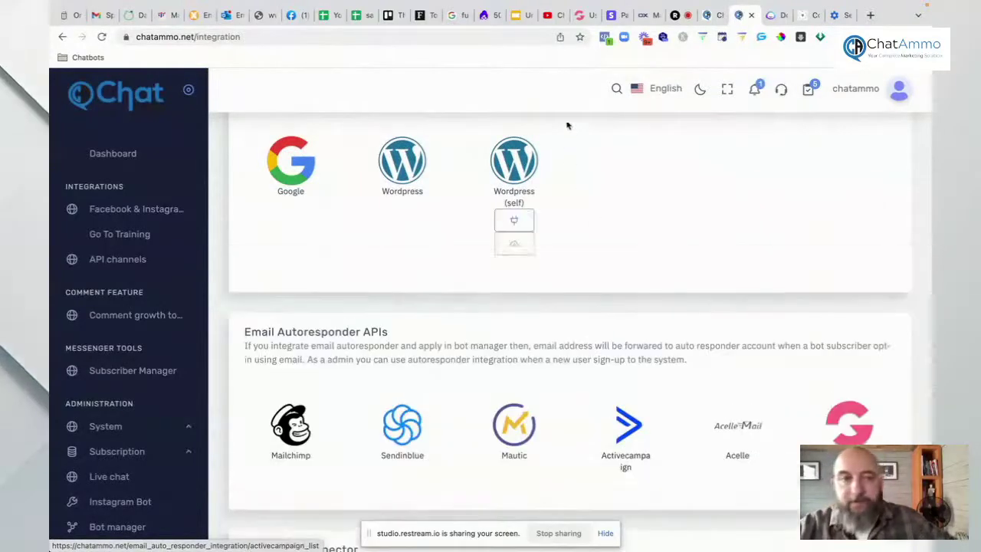
click(581, 15)
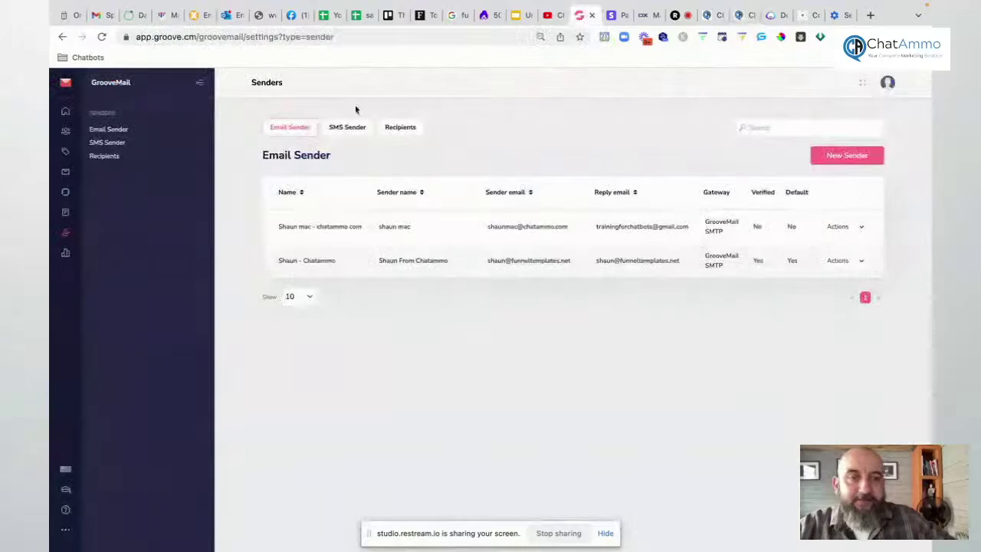
Step: Open GrooveMail's My Account & Settings page from the avatar menu, then switch to Restream Studio
click(67, 84)
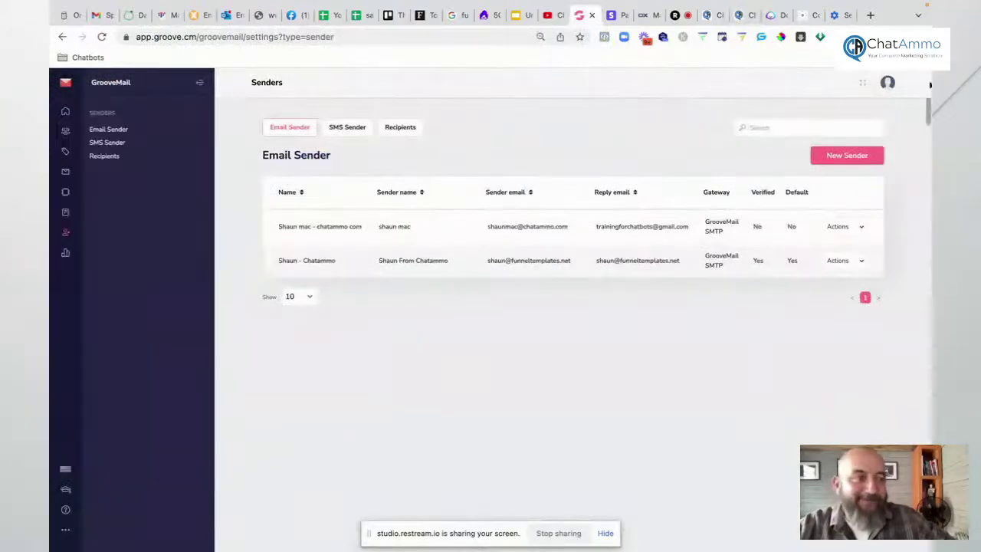
click(889, 85)
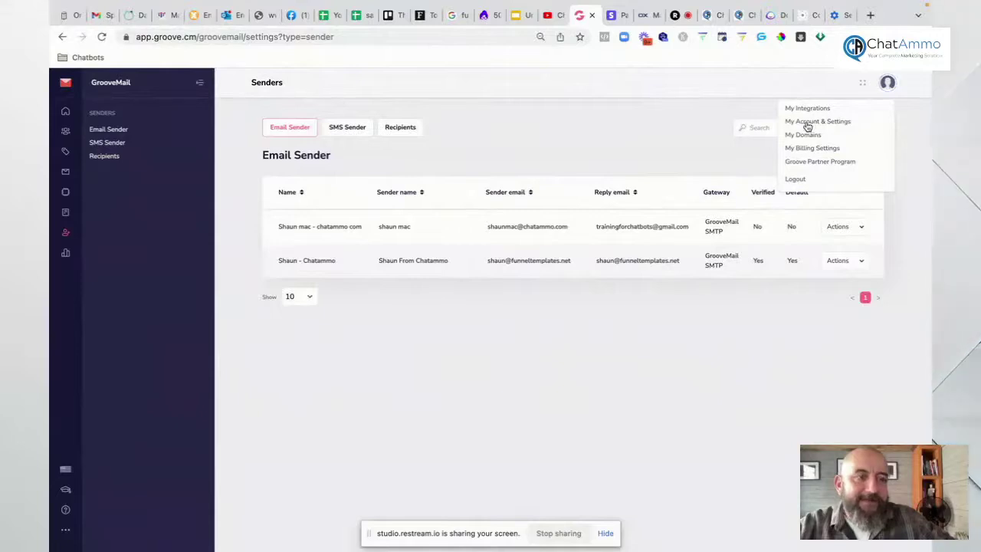
click(807, 124)
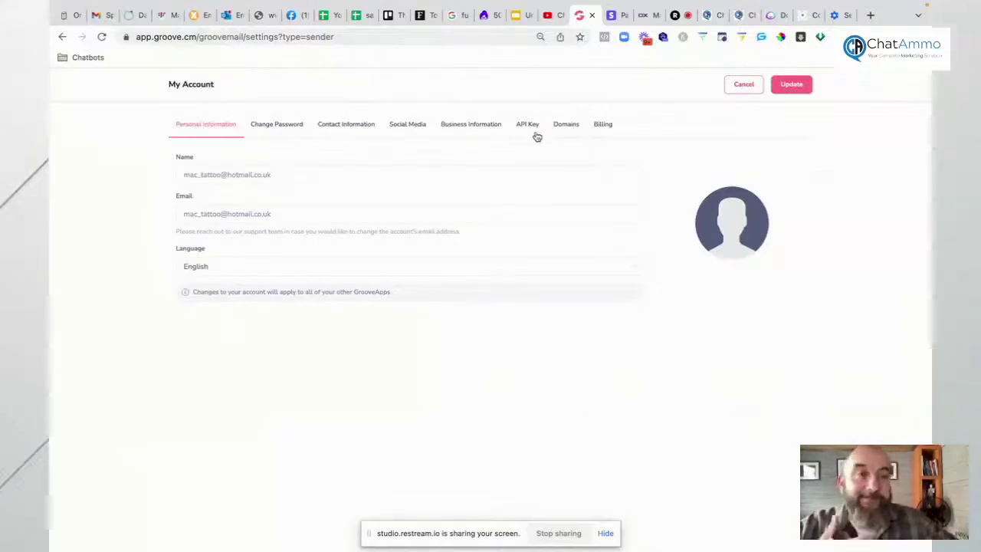
click(678, 47)
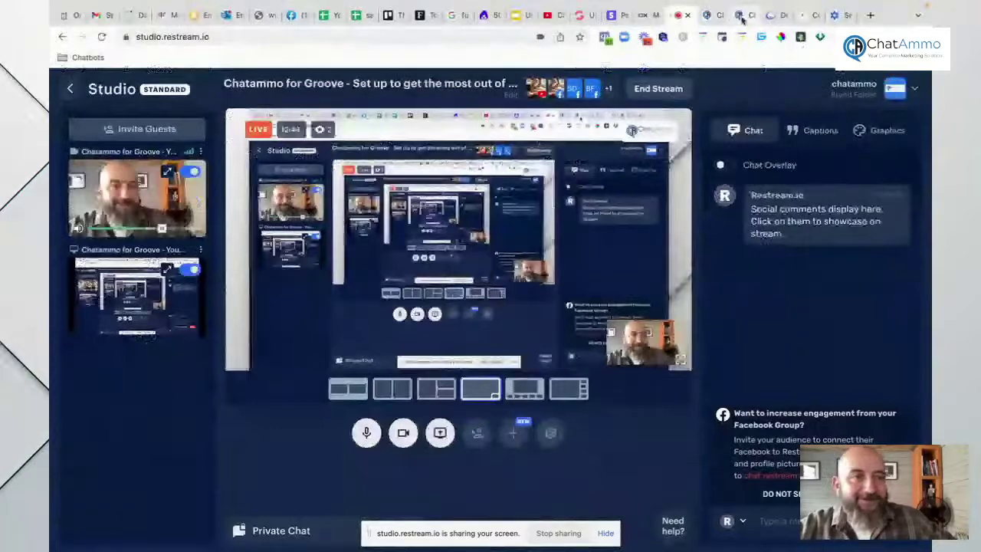
Step: Review the Payment APIs on the ChatAmmo integrations page and return to the Bot manager
click(738, 15)
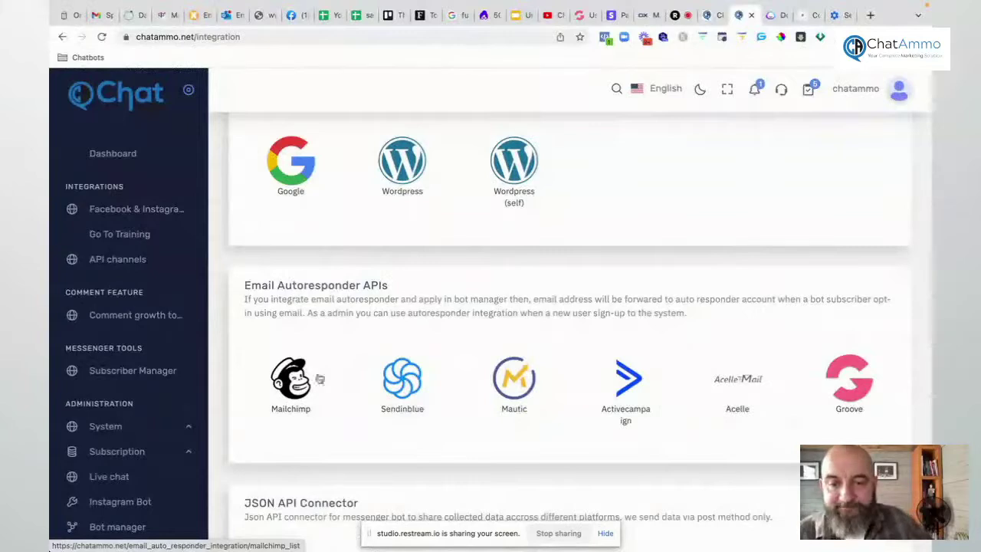
scroll(486, 343, down, 1)
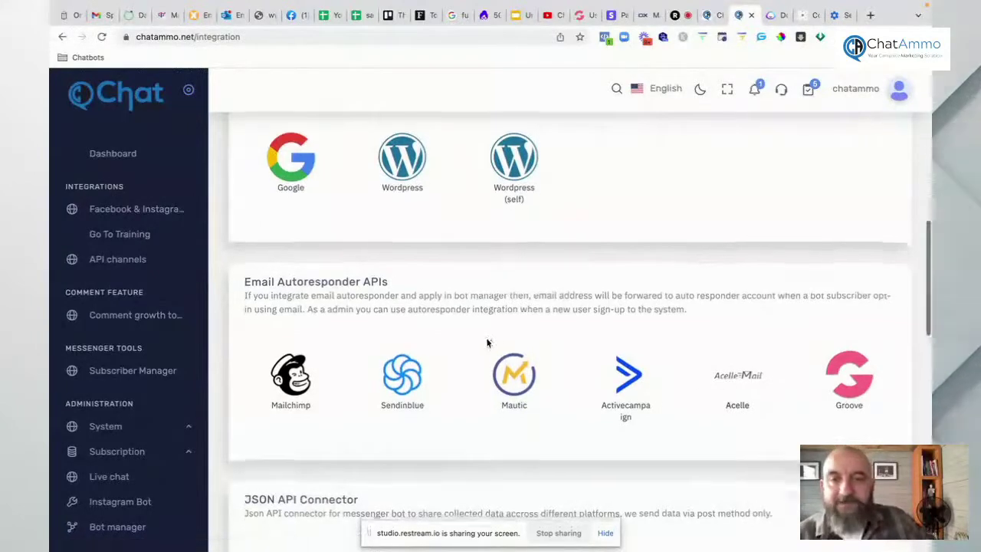
scroll(485, 342, up, 3)
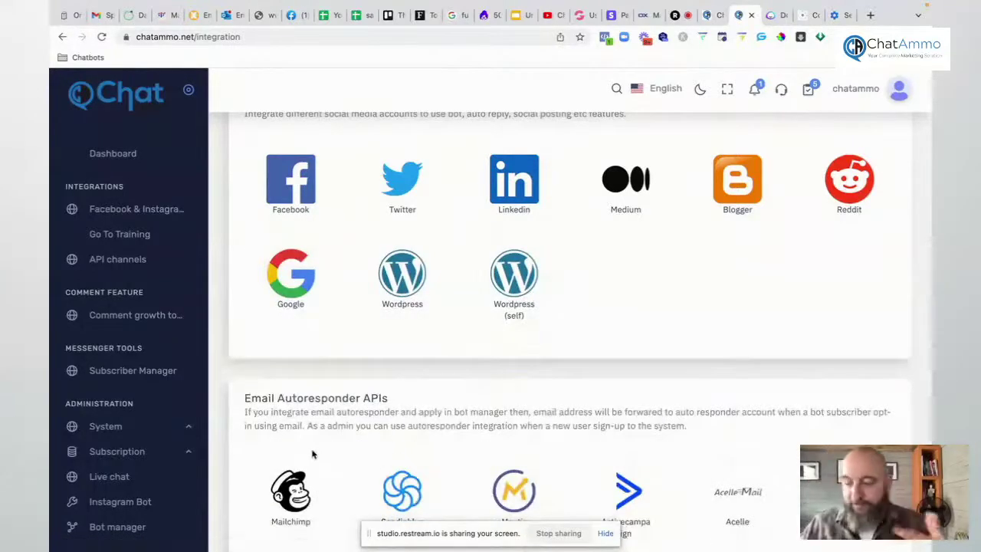
scroll(390, 421, up, 5)
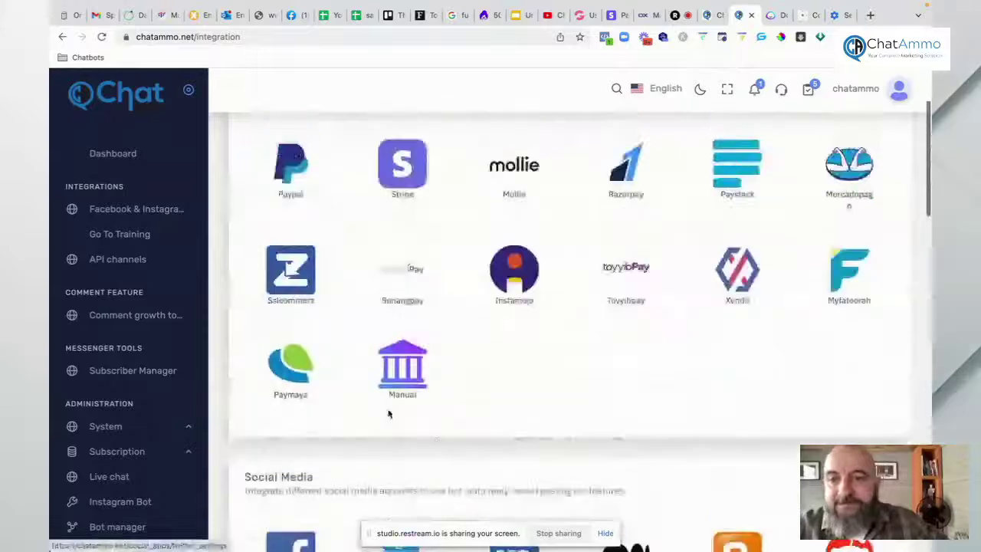
scroll(120, 305, down, 2)
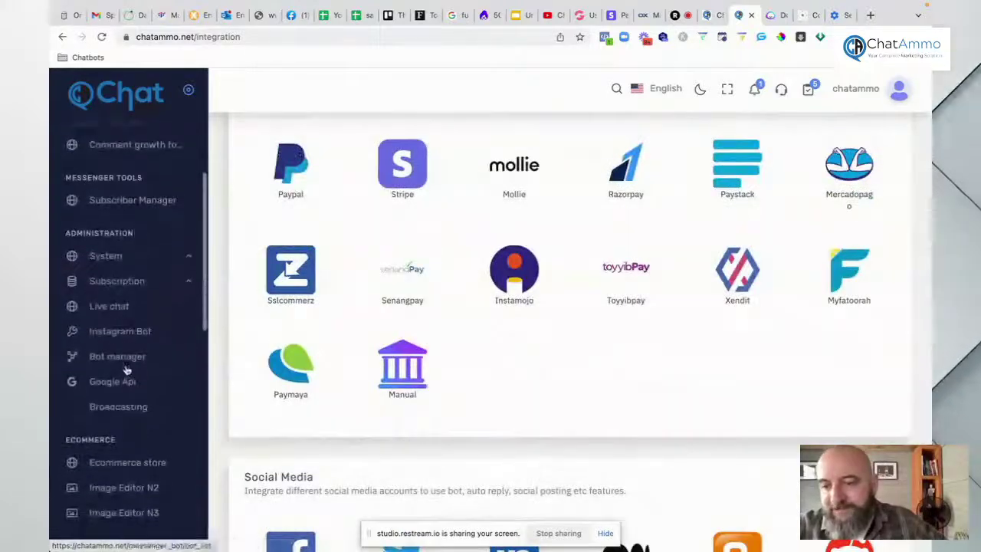
click(121, 362)
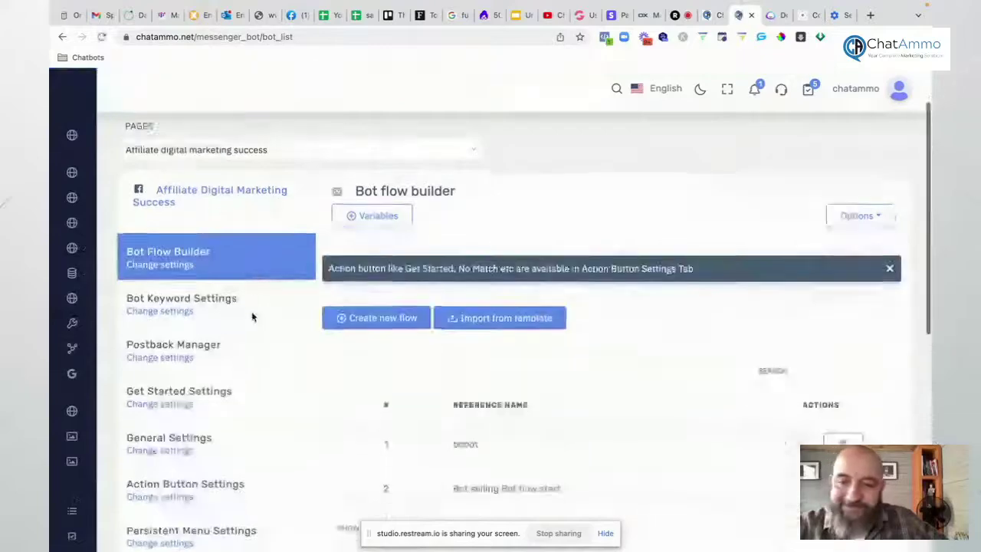
Step: Pick Groovefree as the General Settings Groove list, remove it again, and open Action Button Settings
scroll(253, 317, down, 4)
scroll(253, 317, down, 1)
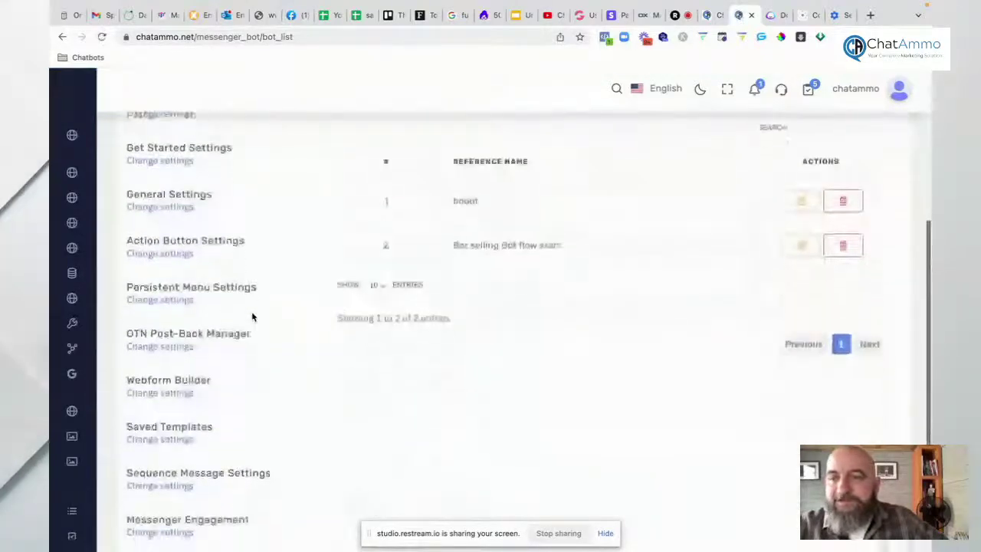
click(182, 198)
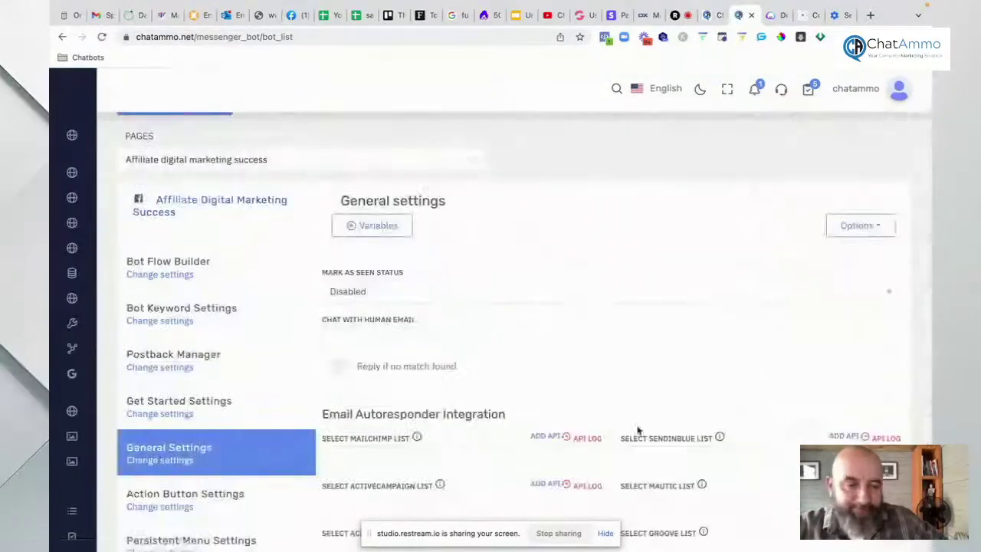
scroll(636, 426, down, 2)
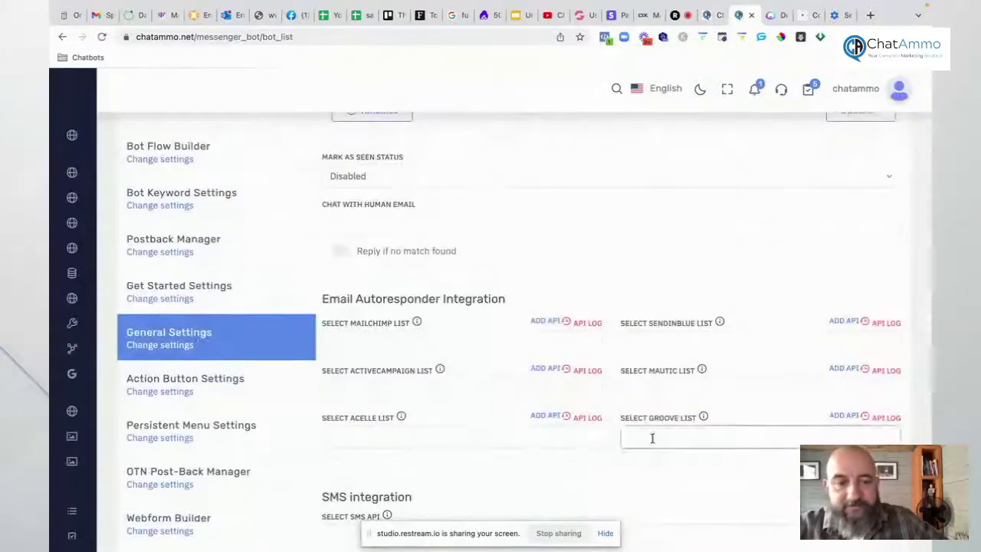
click(648, 438)
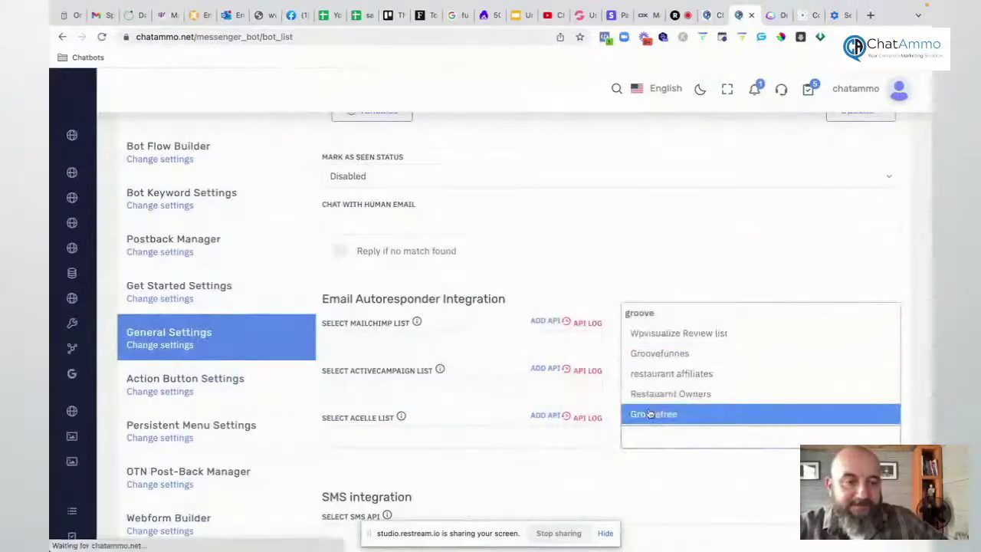
click(648, 414)
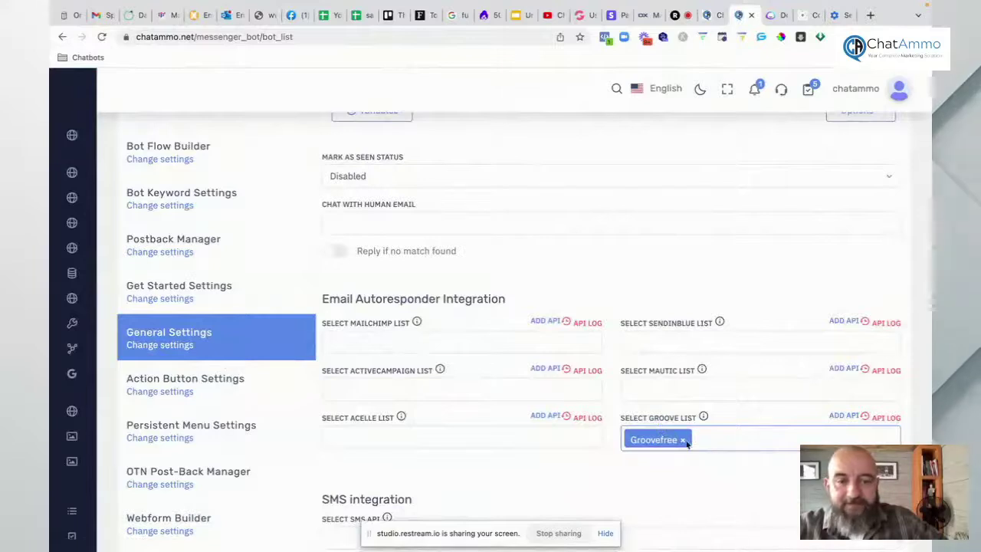
click(683, 440)
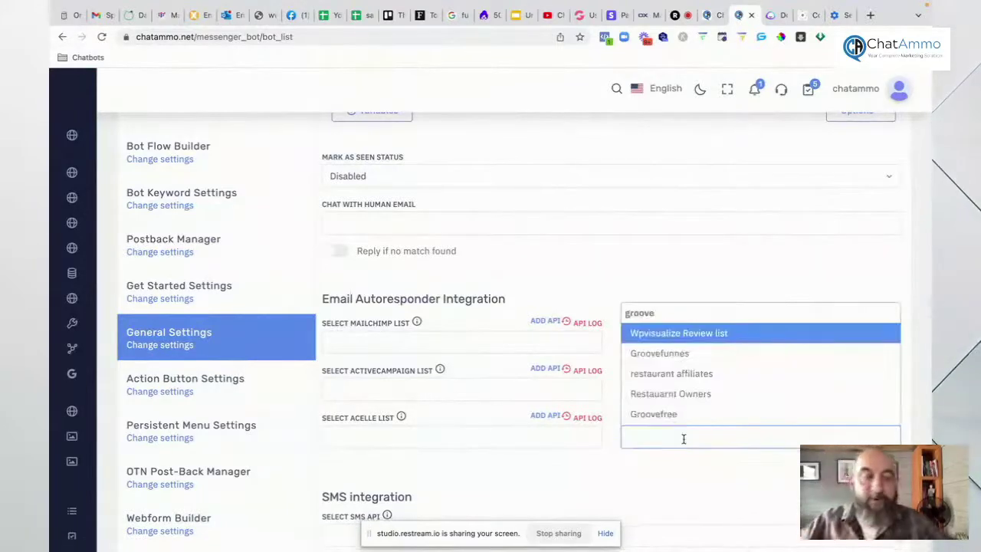
click(165, 391)
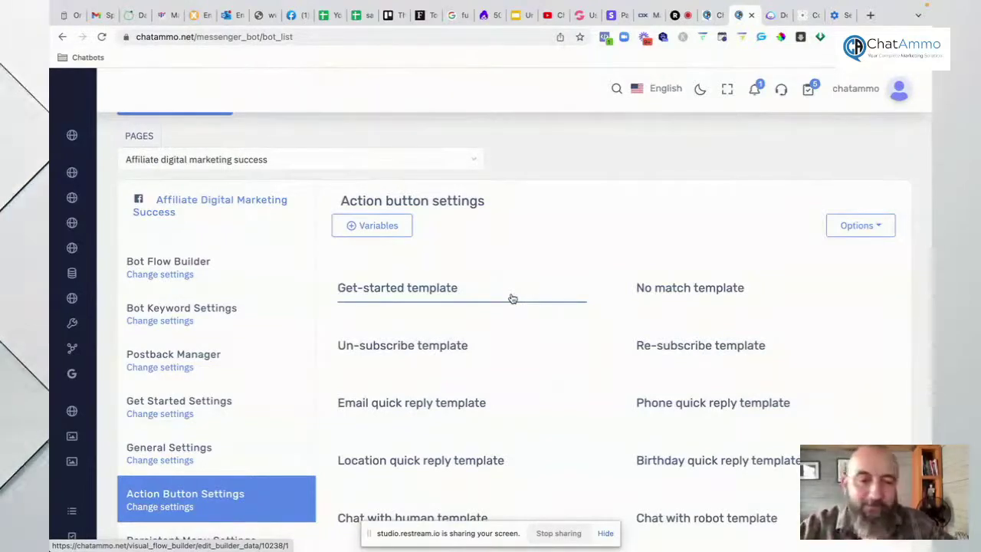
Step: Open Persistent Menu Settings and start a new persistent menu
scroll(612, 355, down, 3)
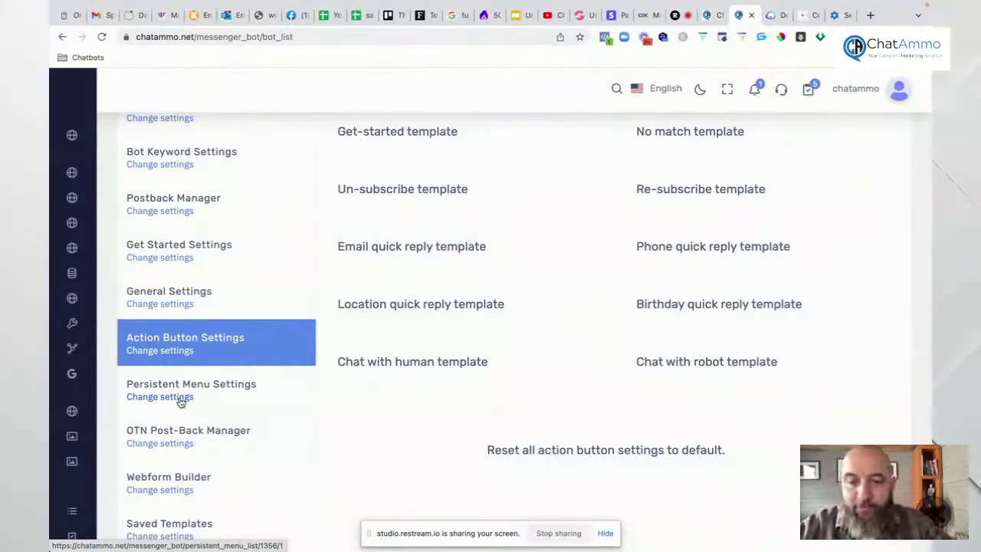
scroll(181, 400, down, 1)
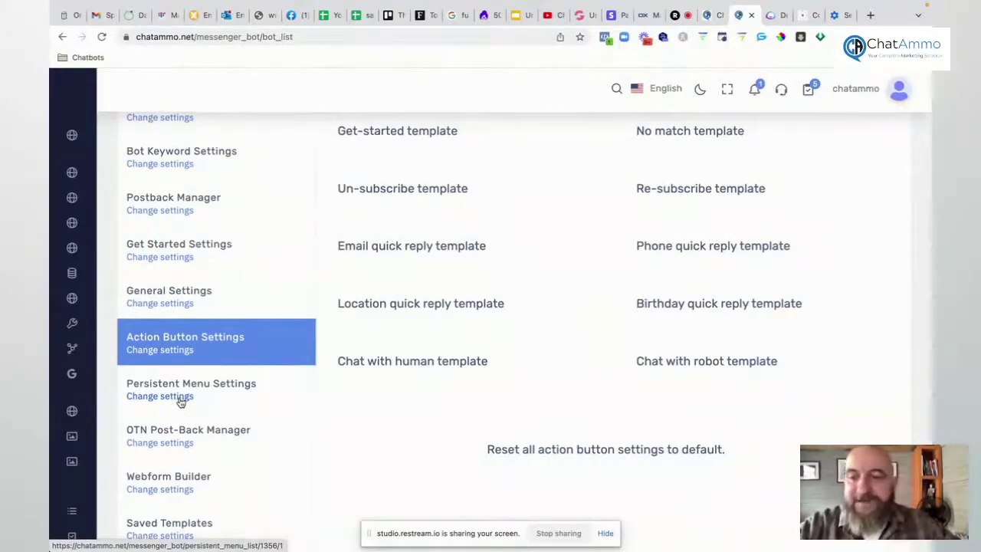
click(159, 384)
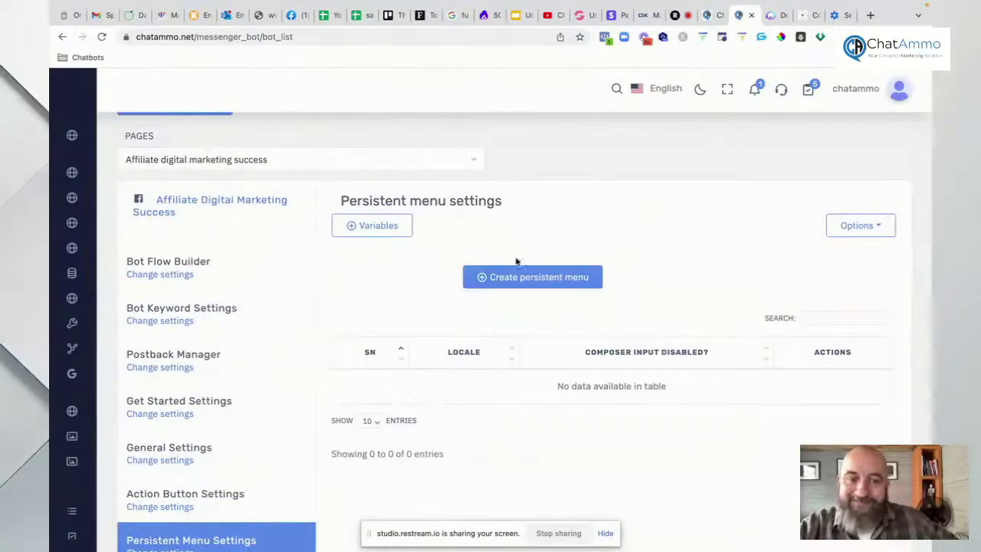
click(510, 277)
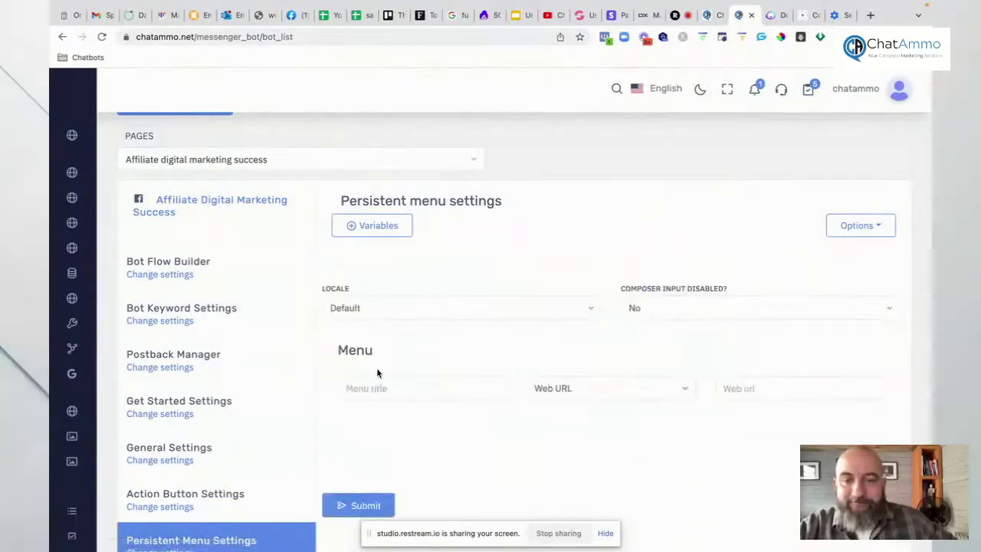
Step: Keep locale Default, composer input not disabled, and the menu item type as Web URL
click(368, 309)
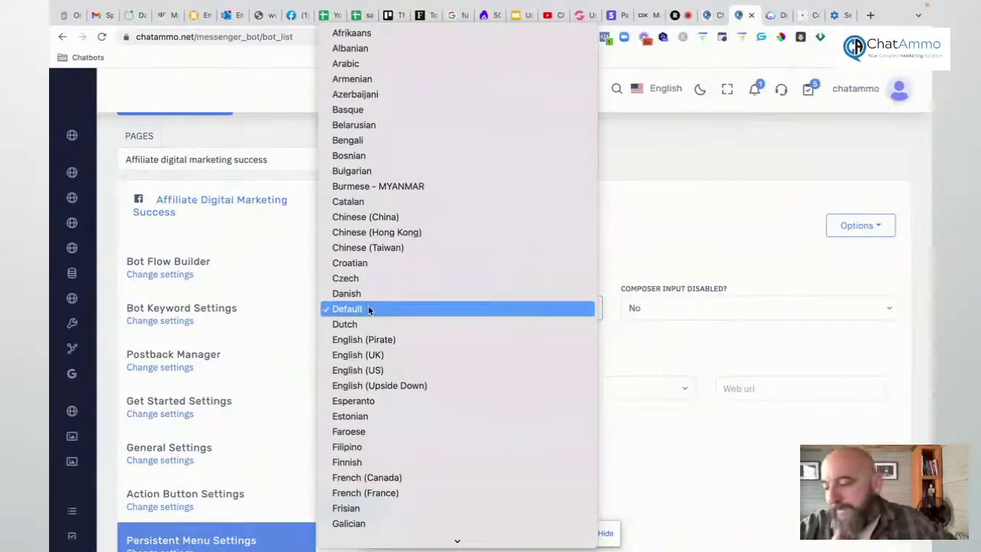
click(368, 309)
click(673, 309)
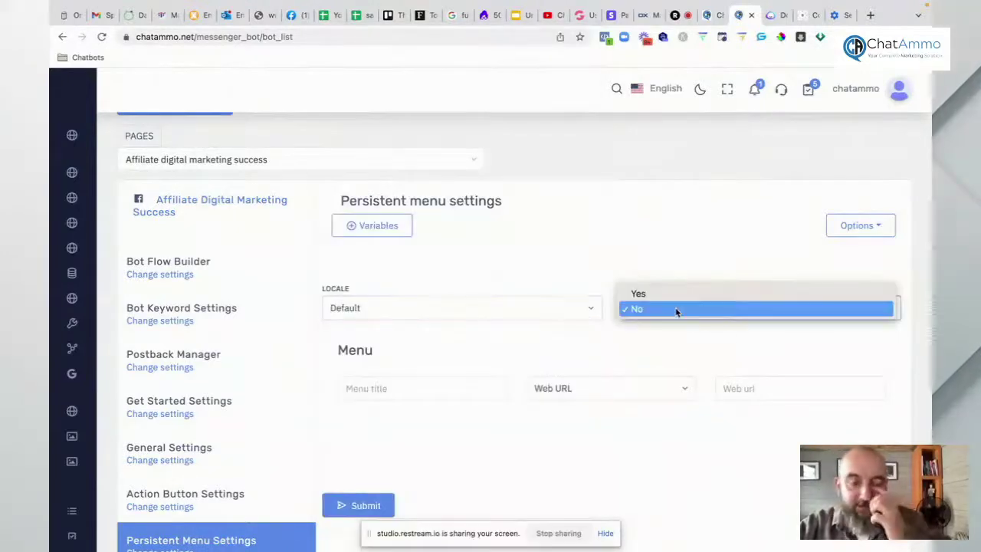
click(676, 311)
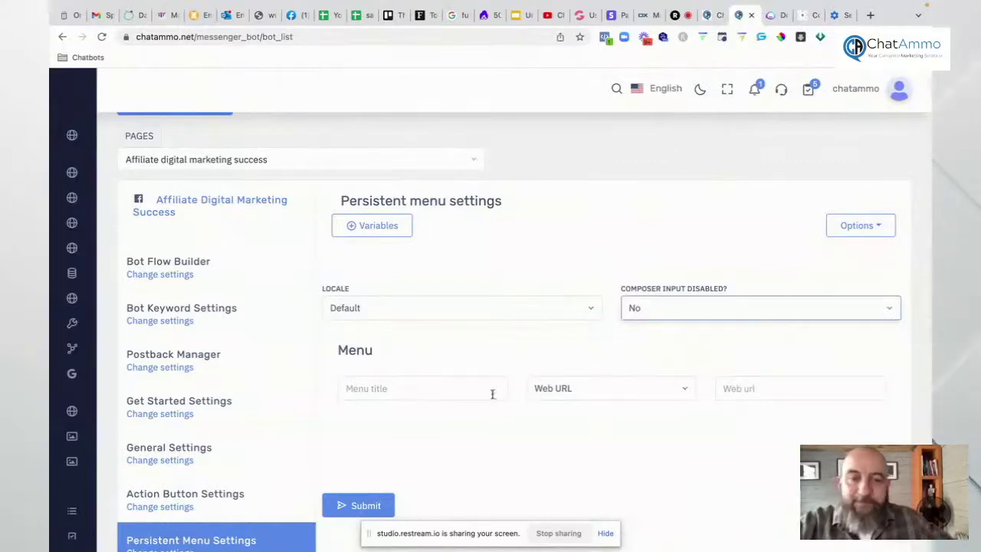
click(564, 393)
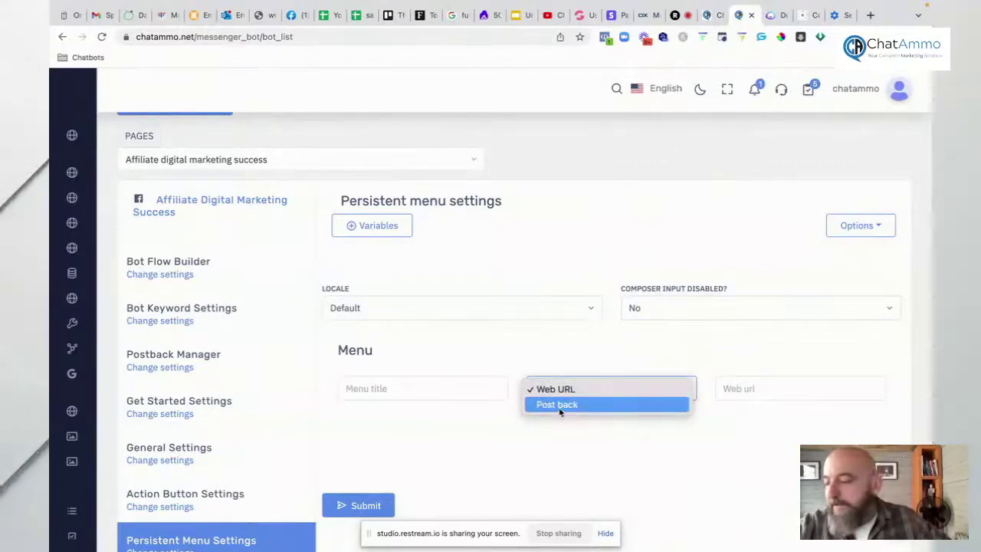
click(302, 427)
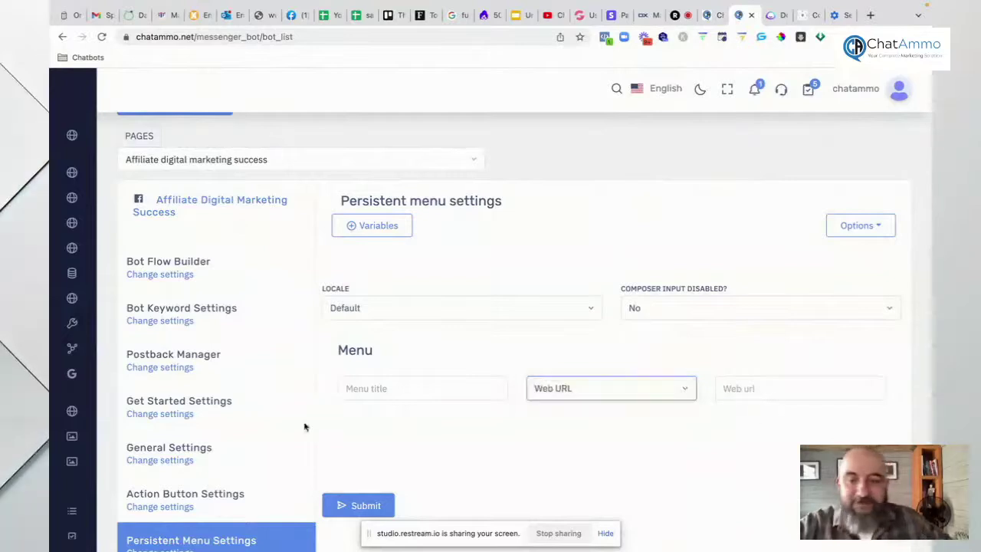
scroll(210, 368, down, 1)
scroll(210, 371, down, 3)
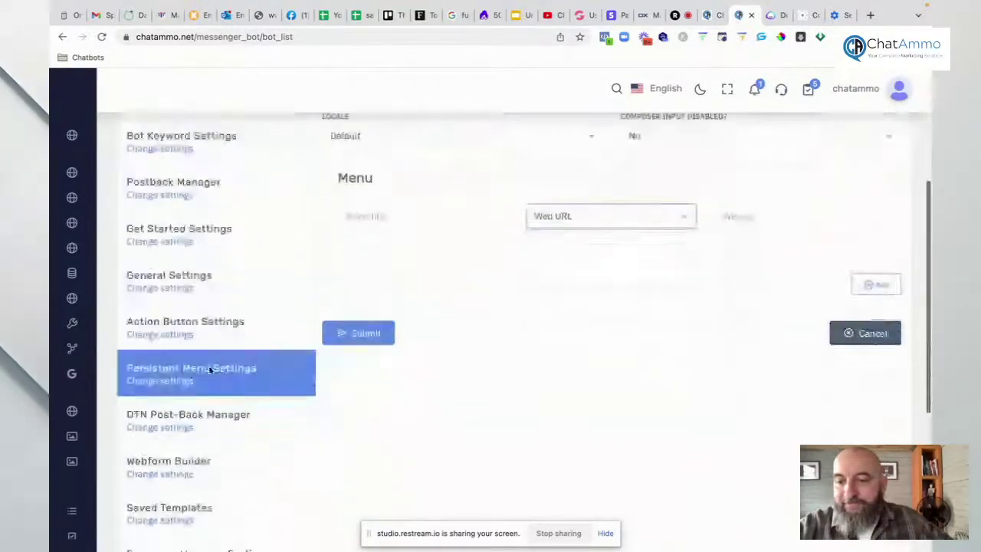
Step: Look over the empty OTN post-back manager, then open the Webform builder
click(149, 358)
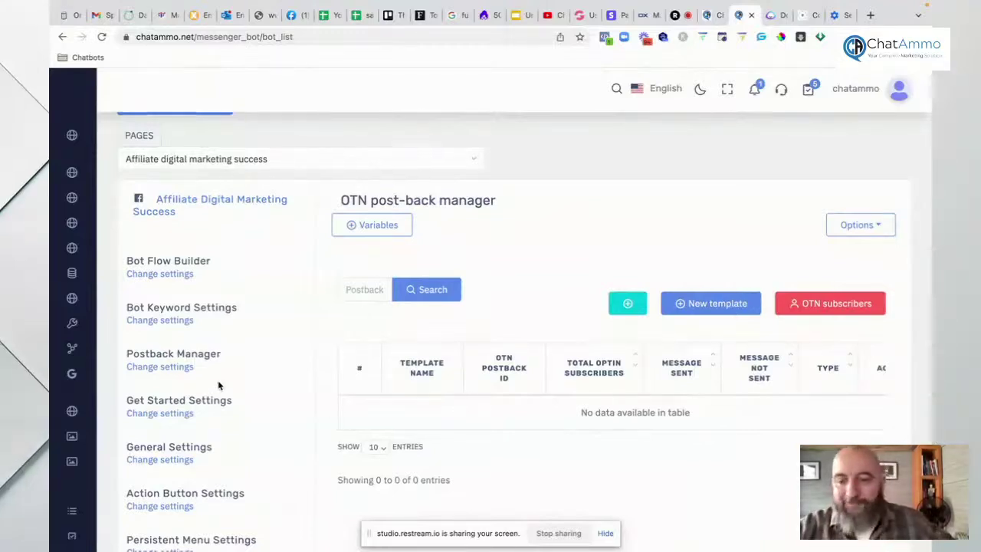
scroll(220, 388, down, 1)
scroll(219, 388, down, 4)
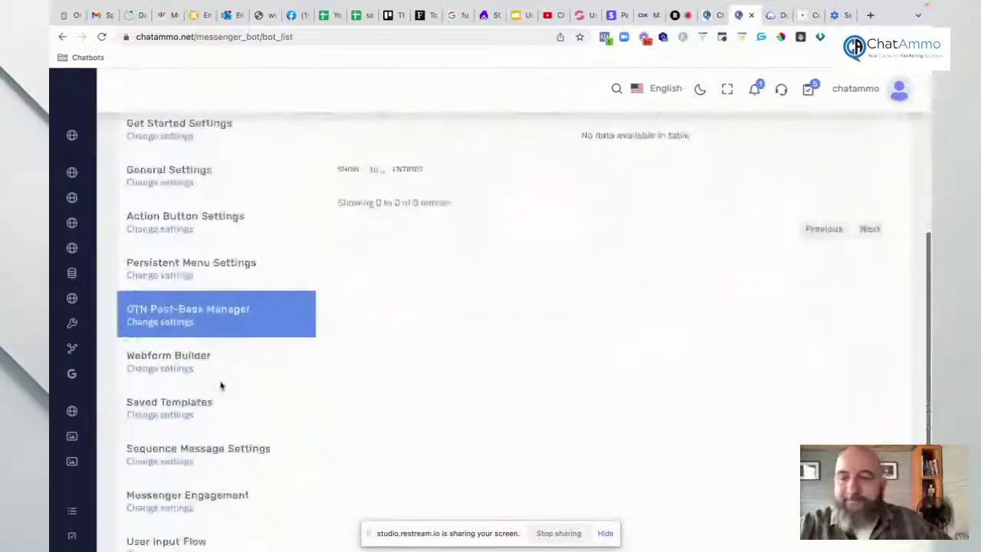
click(160, 337)
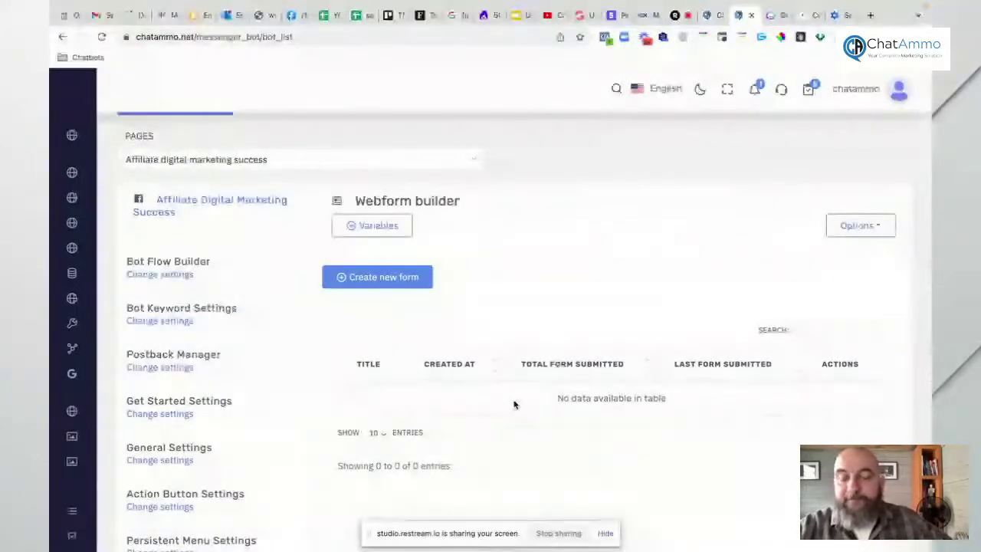
Step: Create a new webform for the Affiliate digital marketing success page and scroll to its field palette
click(375, 277)
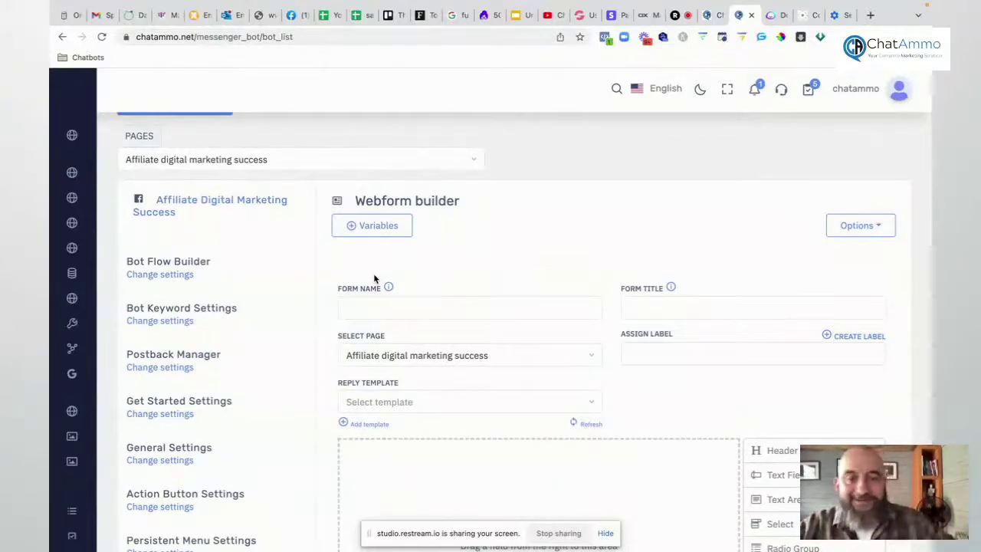
scroll(452, 370, down, 1)
scroll(453, 370, down, 2)
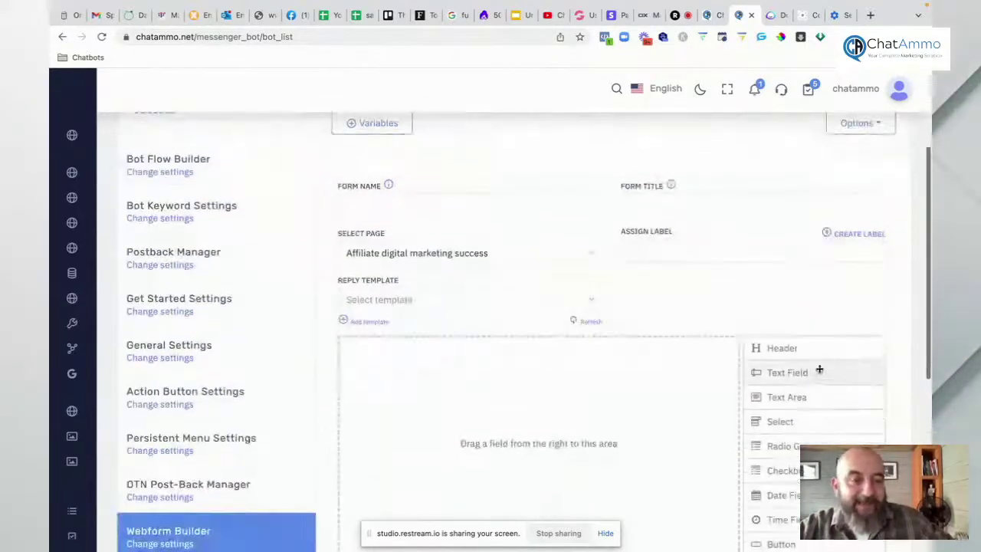
scroll(793, 388, down, 3)
scroll(793, 389, down, 1)
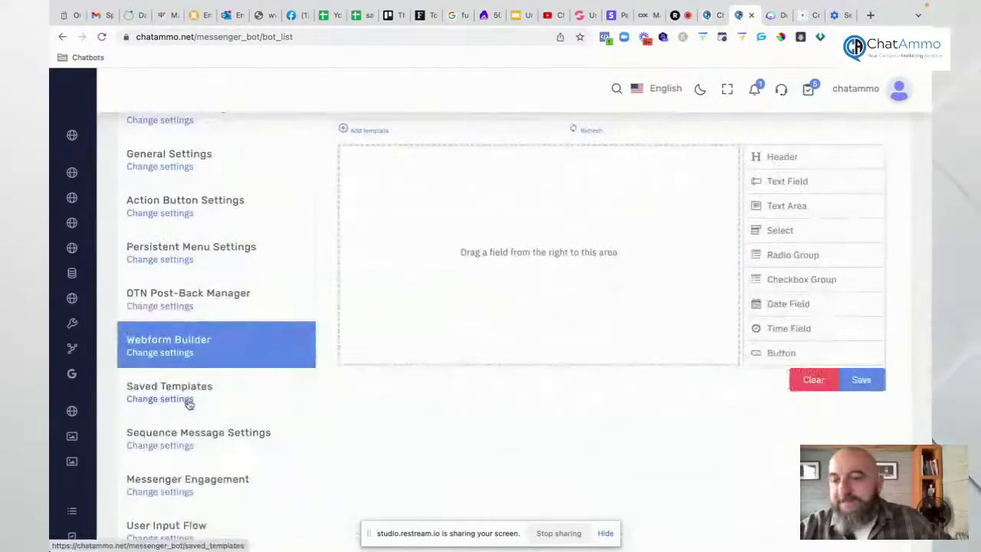
Step: Go from Sequence Message Settings to Messenger Engagement's checkbox, send-to-messenger, M.me and chat plugin tools
click(151, 449)
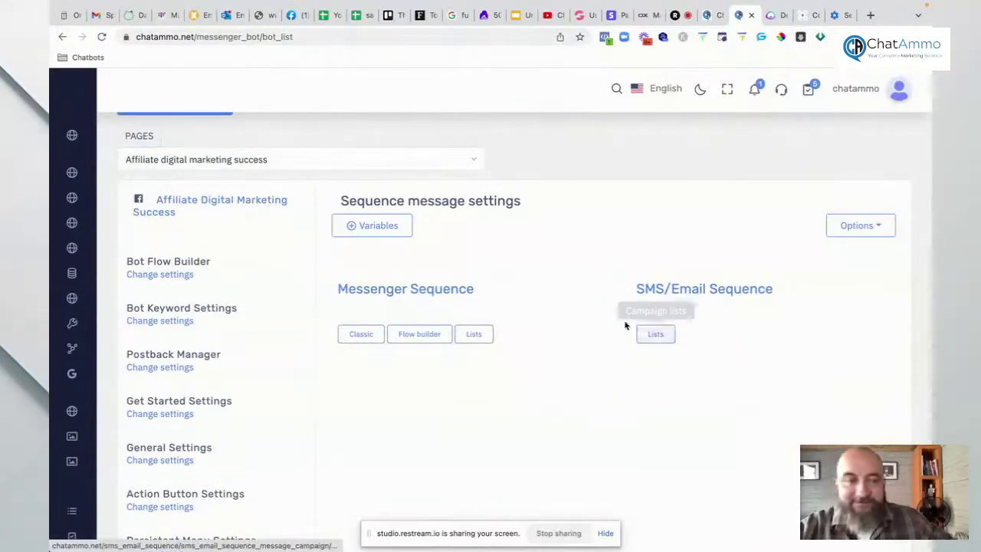
scroll(277, 344, down, 1)
scroll(276, 345, down, 5)
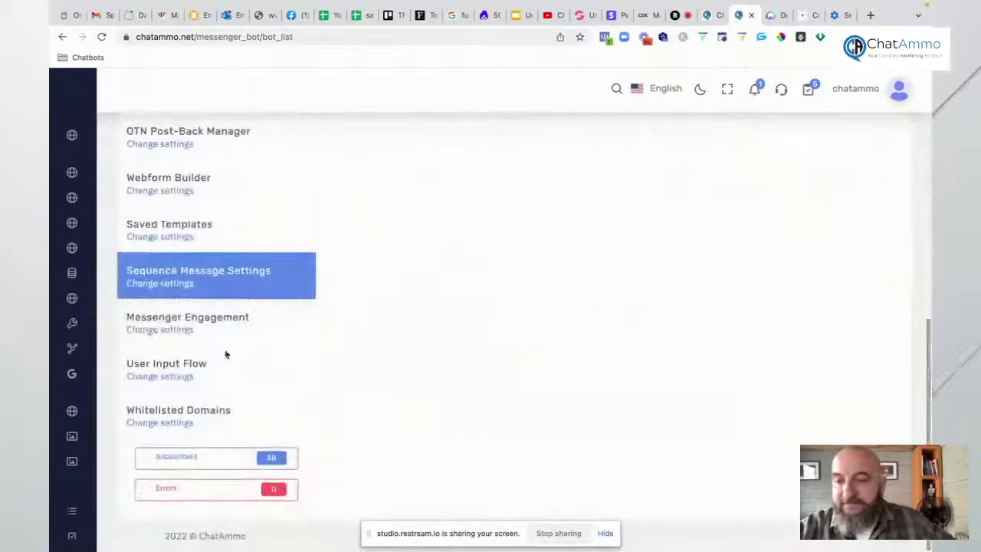
click(173, 331)
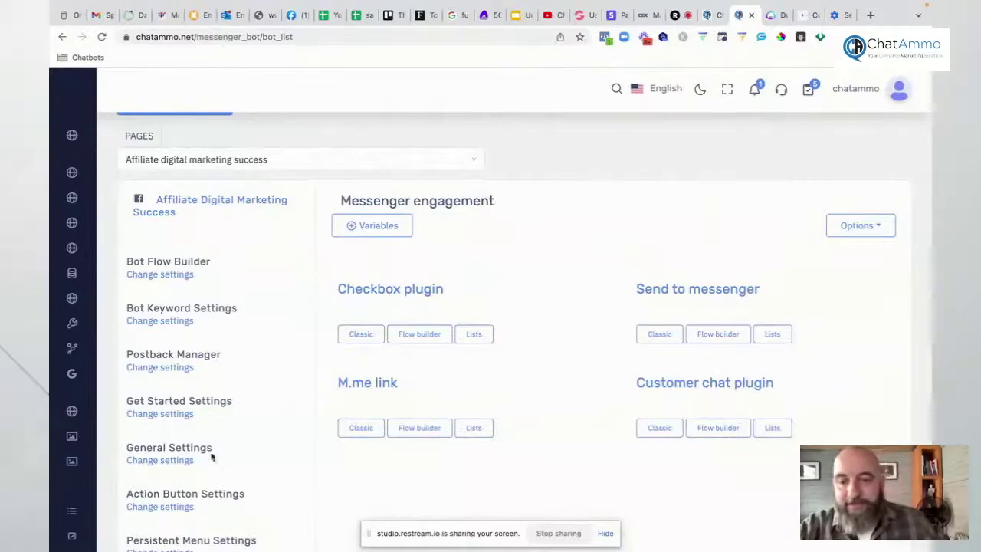
Step: Switch the bot manager from the Facebook page to the Instagram bot
scroll(204, 442, down, 3)
scroll(204, 444, down, 7)
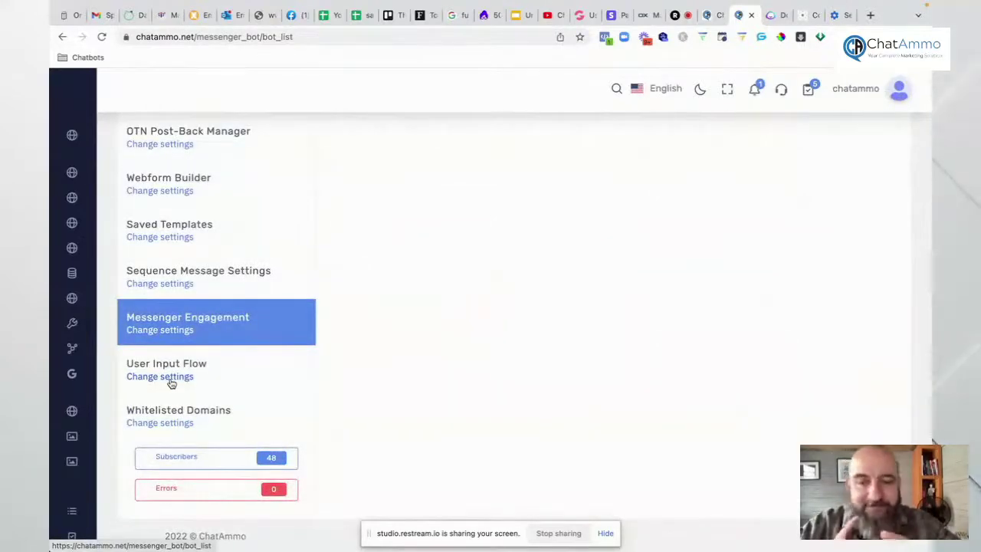
scroll(208, 328, up, 10)
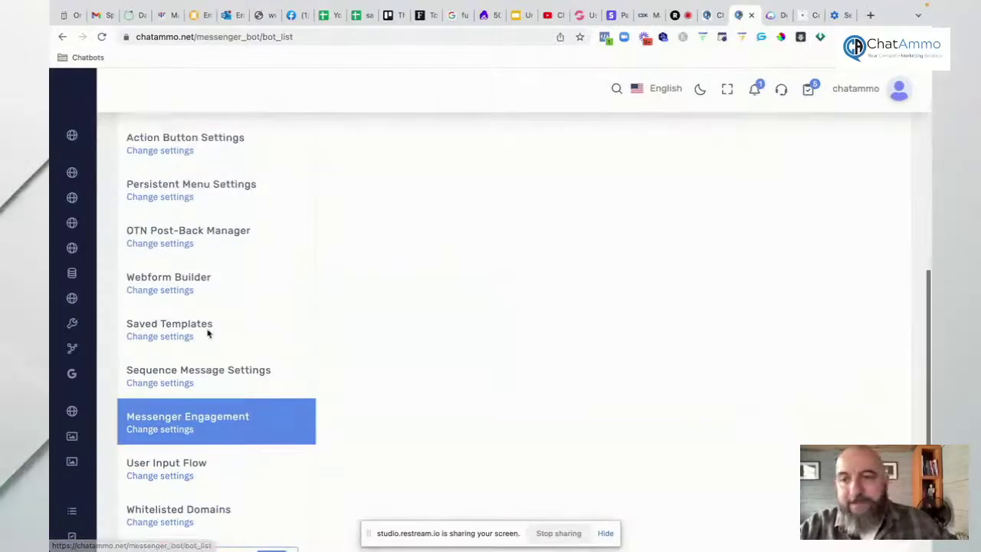
click(175, 163)
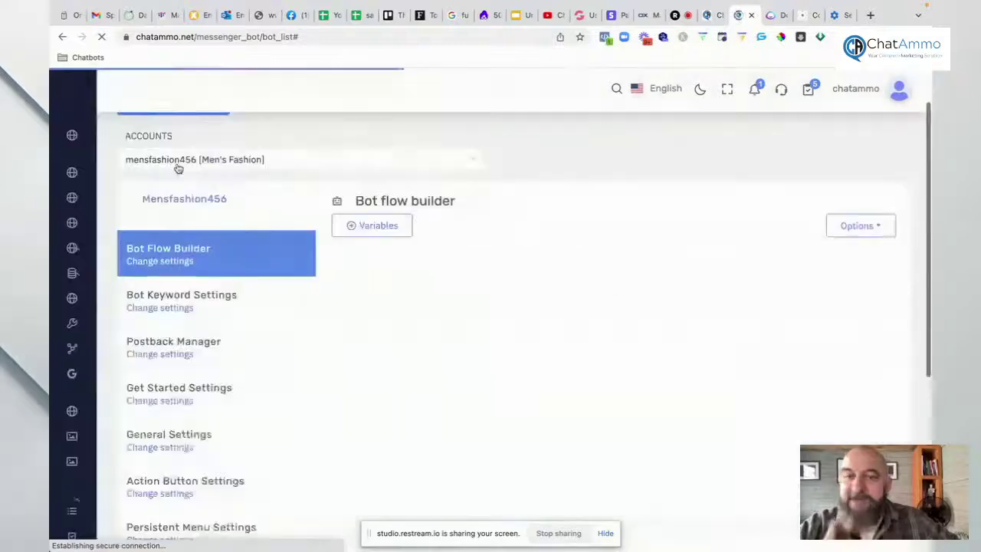
Step: Let the empty Instagram Bot Flow Builder load and expand the left sidebar
mouse_move(52, 160)
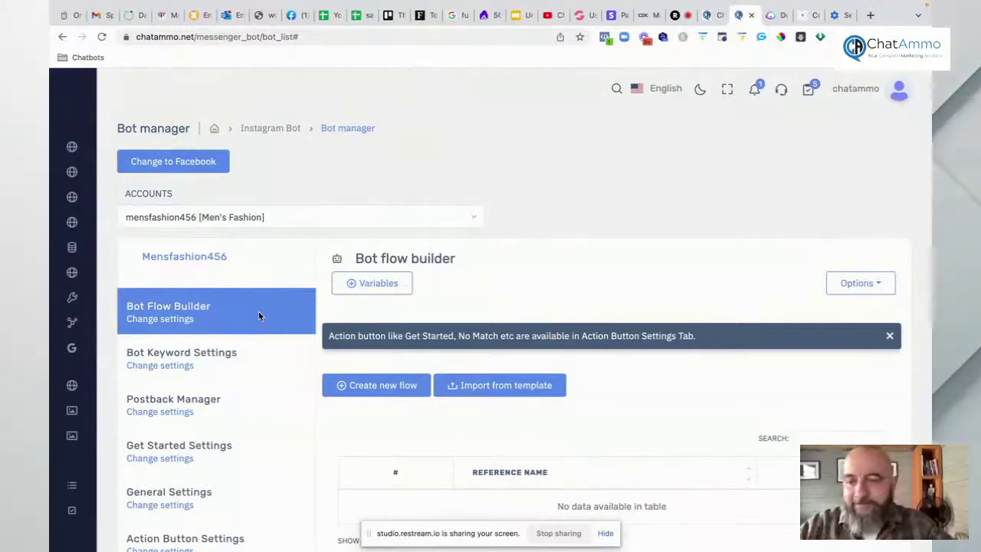
mouse_move(54, 340)
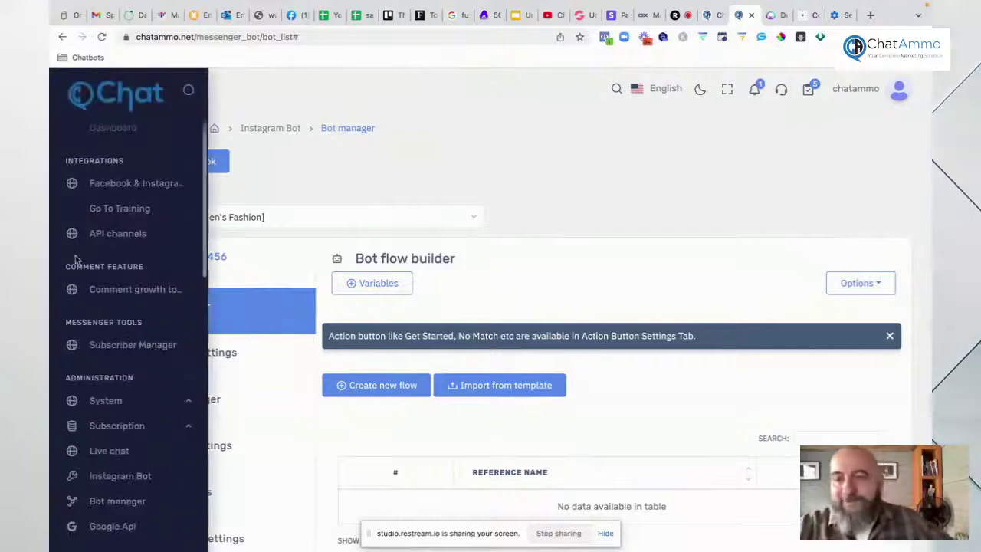
Step: Visit the comment growth tools, then open the Men's Fashion Subscriber Manager
click(111, 292)
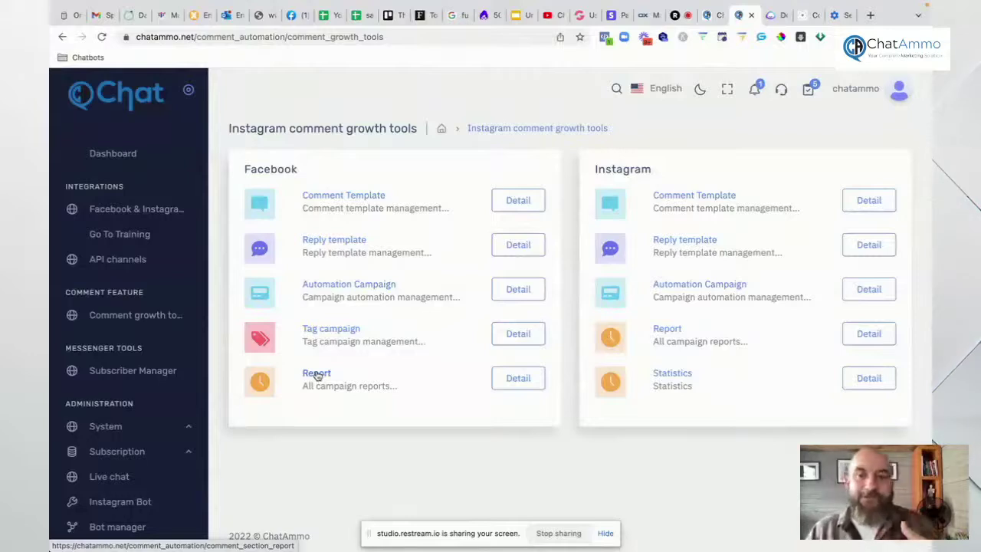
click(141, 373)
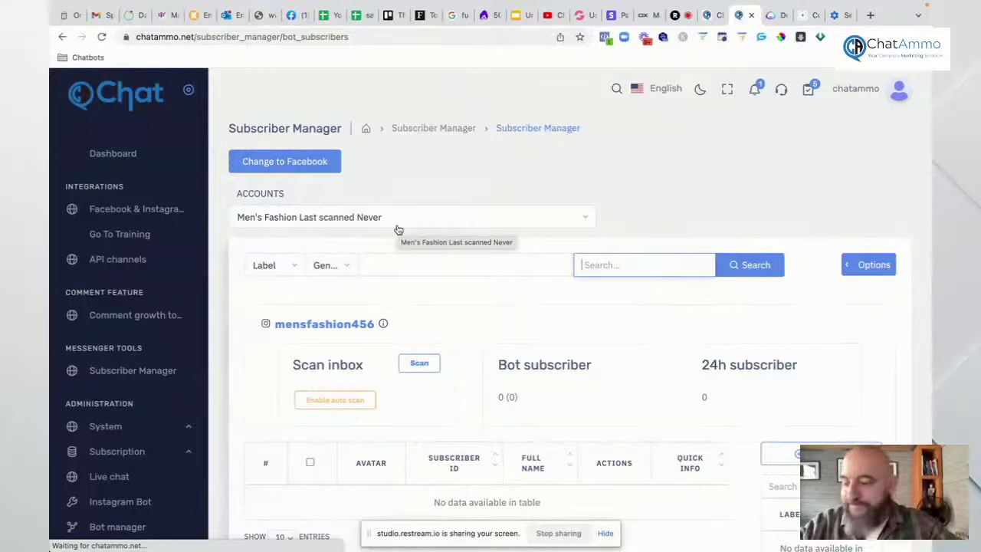
Step: Show the subscriber Options menu with migrate, download, label and delete actions
click(866, 268)
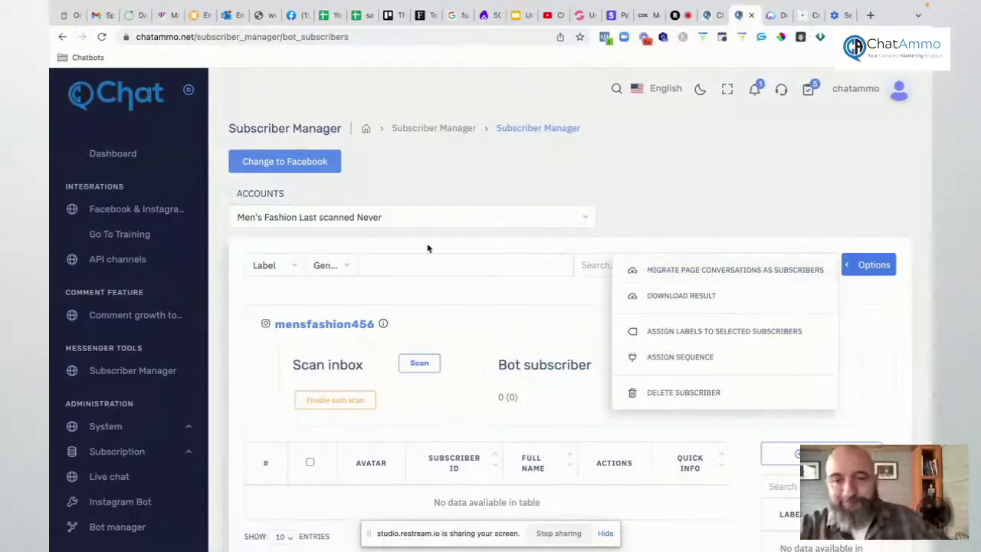
Step: Close the Options menu and go to the API channels page listing Paypal, Stripe, Mollie, Razorpay
click(462, 195)
scroll(453, 312, down, 3)
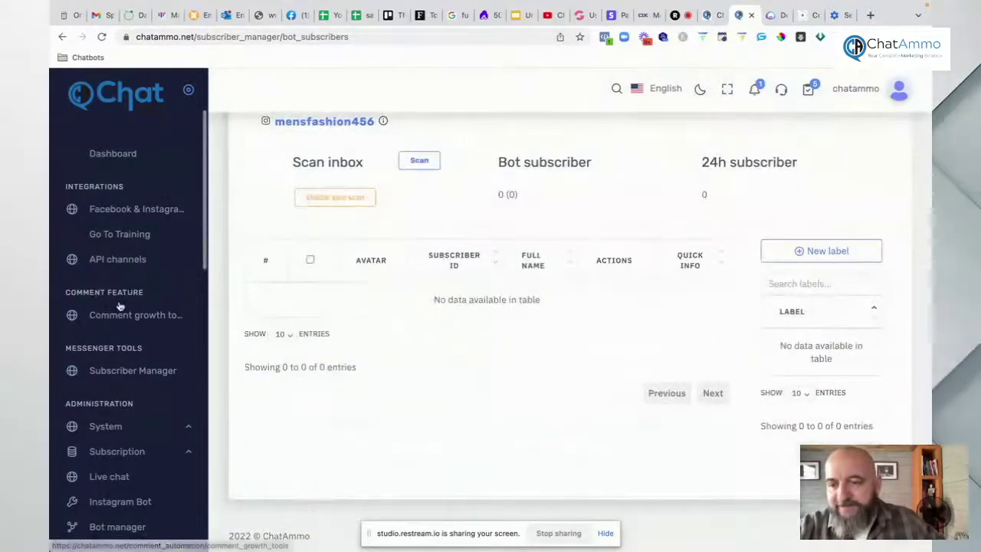
scroll(120, 306, down, 2)
scroll(120, 305, down, 1)
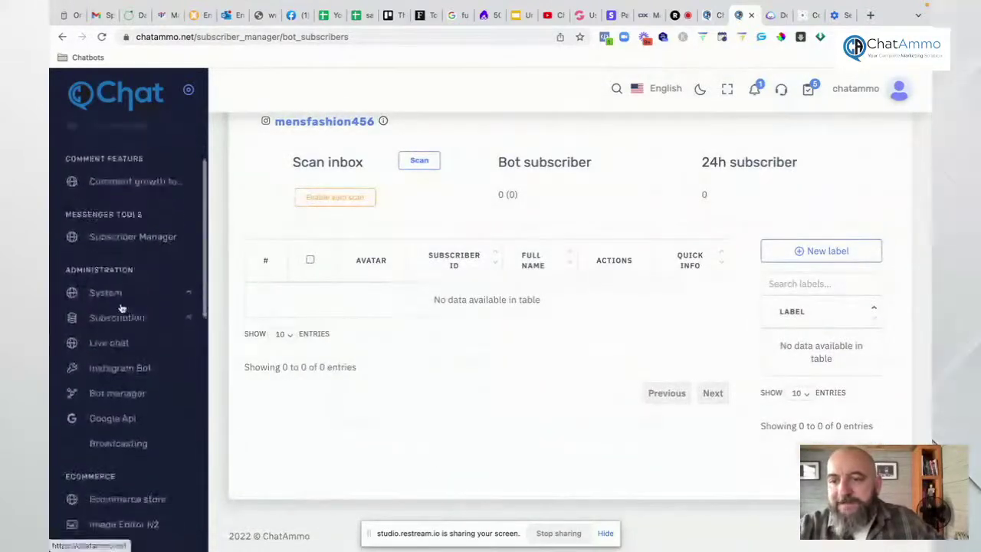
scroll(121, 307, down, 5)
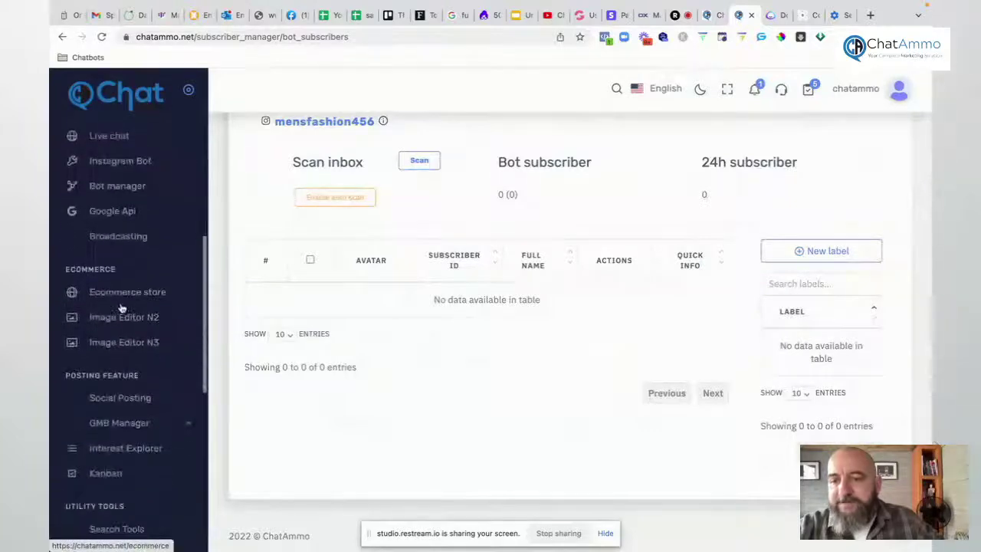
scroll(120, 307, up, 4)
scroll(120, 308, up, 4)
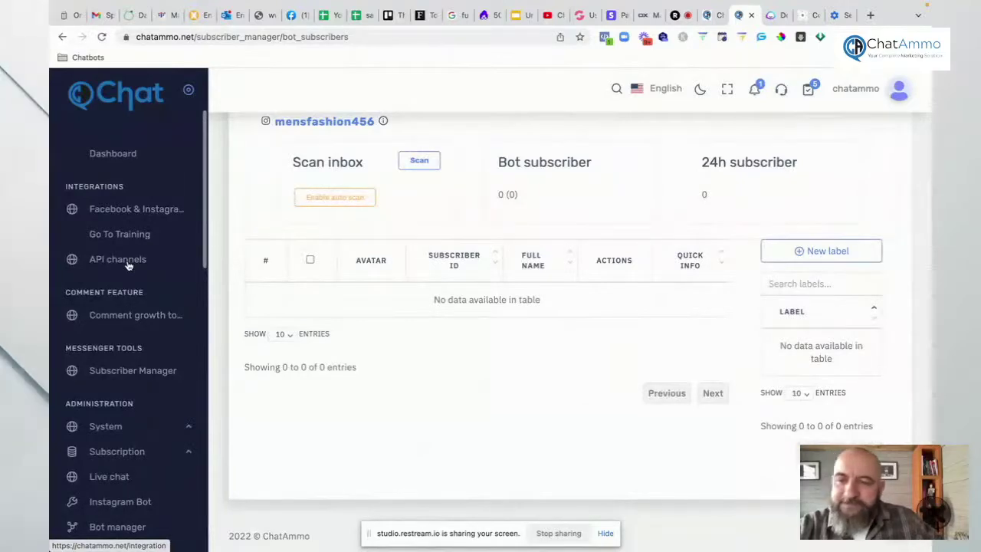
click(128, 262)
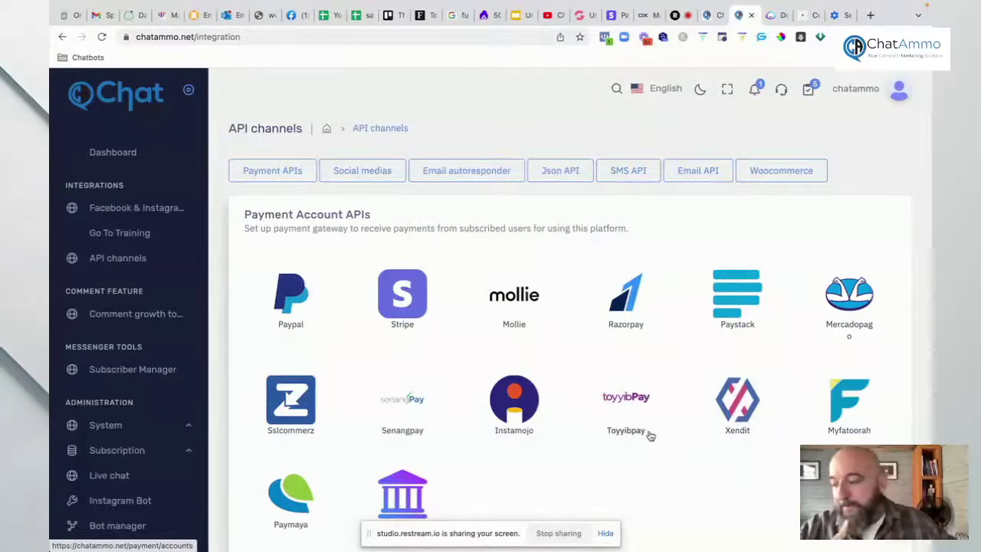
scroll(626, 412, down, 4)
scroll(627, 415, down, 3)
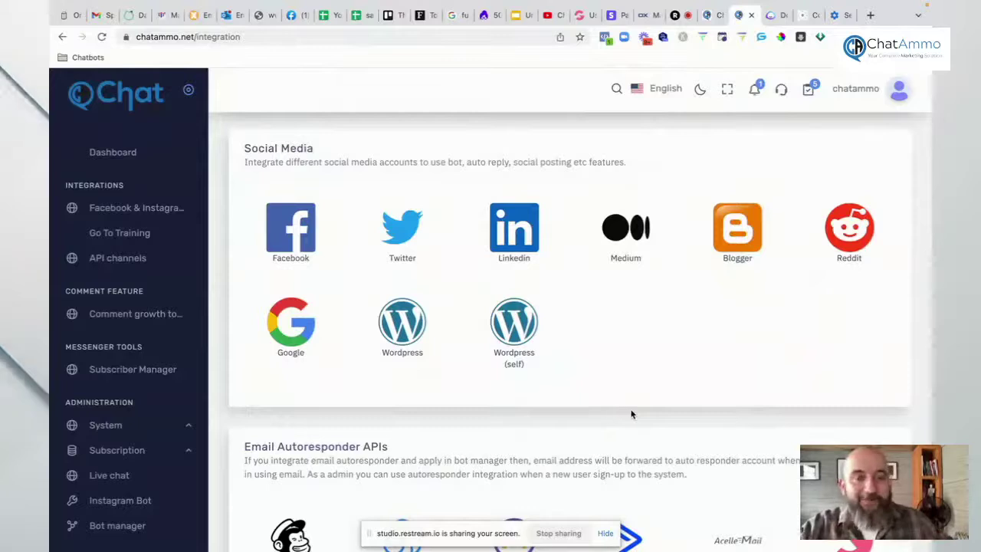
scroll(656, 402, down, 1)
scroll(656, 402, down, 5)
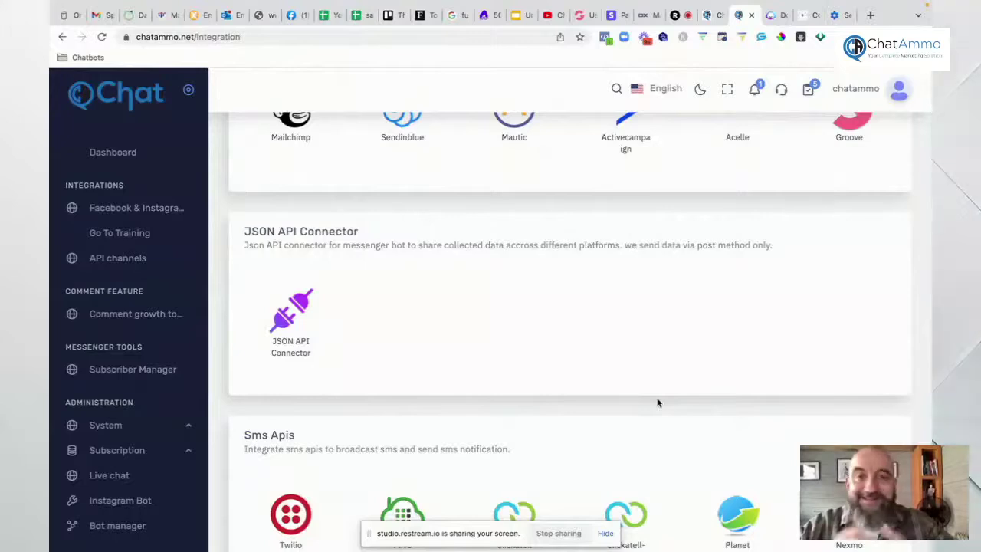
scroll(628, 380, down, 3)
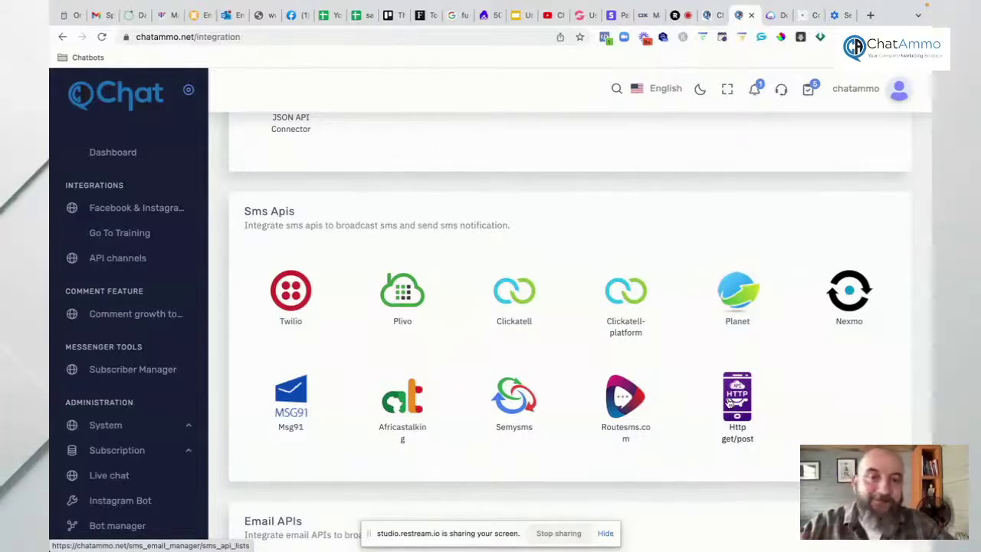
scroll(696, 394, down, 4)
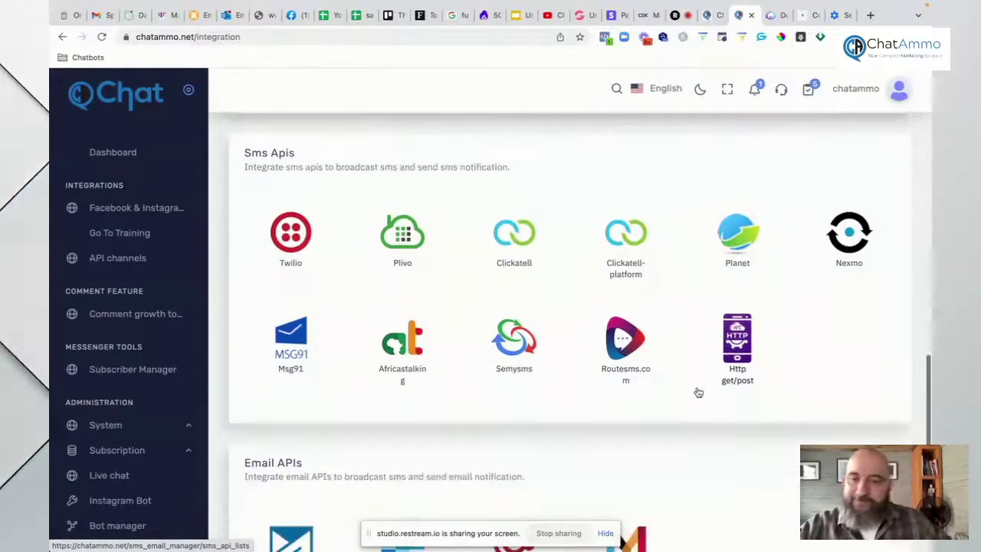
scroll(696, 391, down, 2)
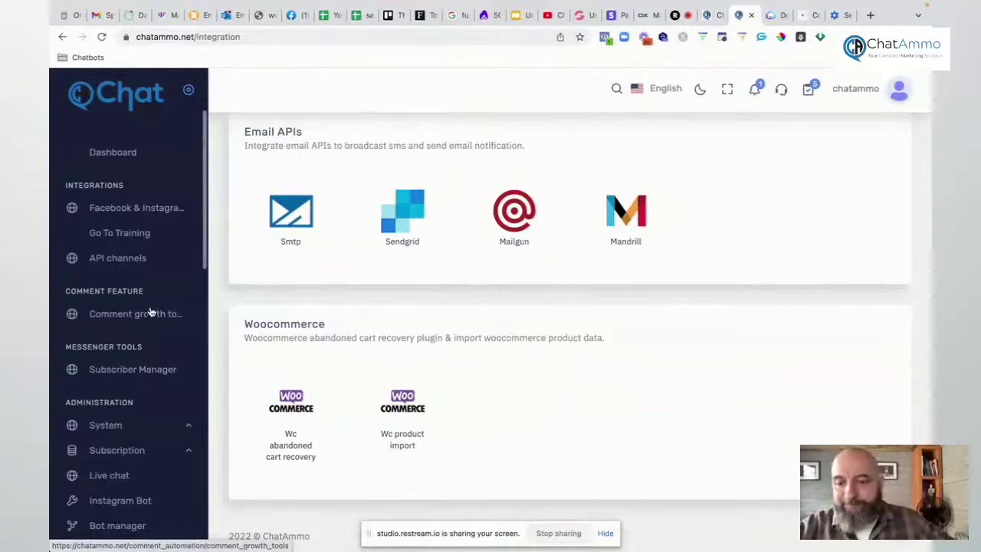
scroll(150, 312, down, 1)
scroll(151, 312, down, 3)
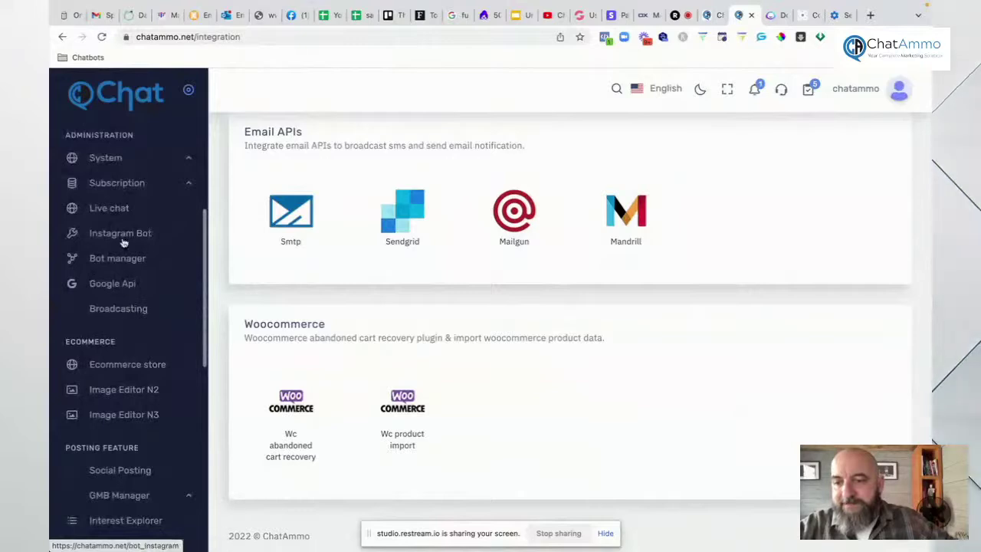
scroll(115, 234, up, 1)
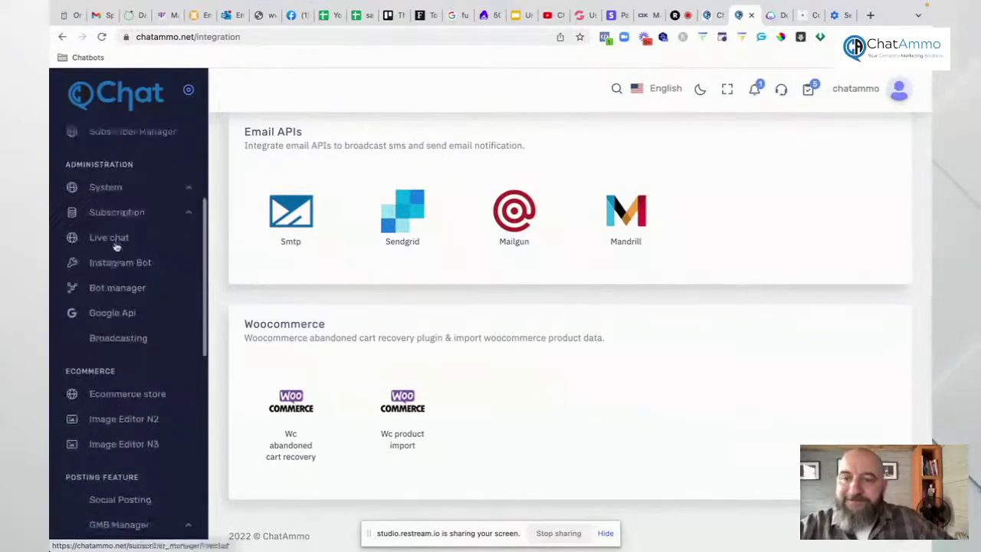
Step: Open Live chat, switch it to Facebook, and keep the Men's Fashion account selected
click(113, 239)
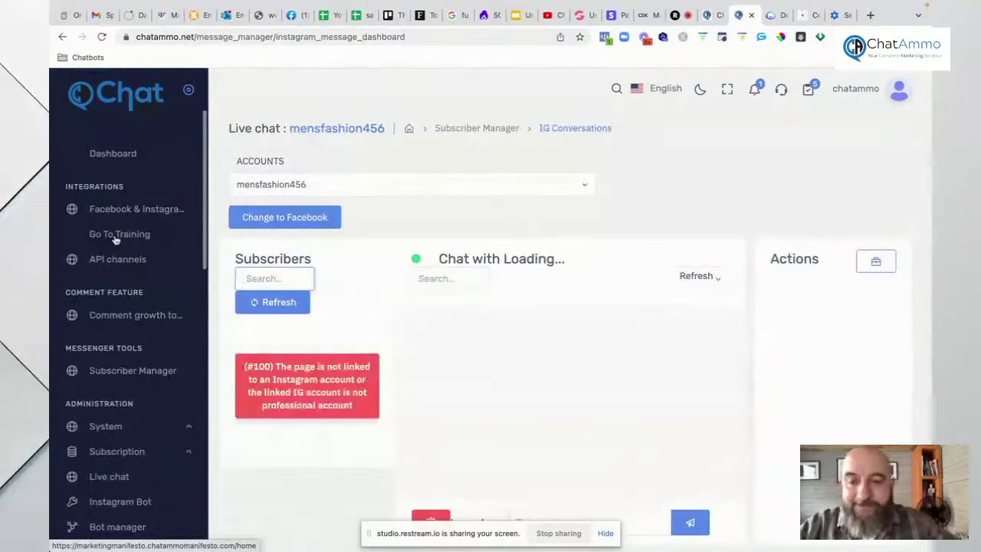
click(283, 218)
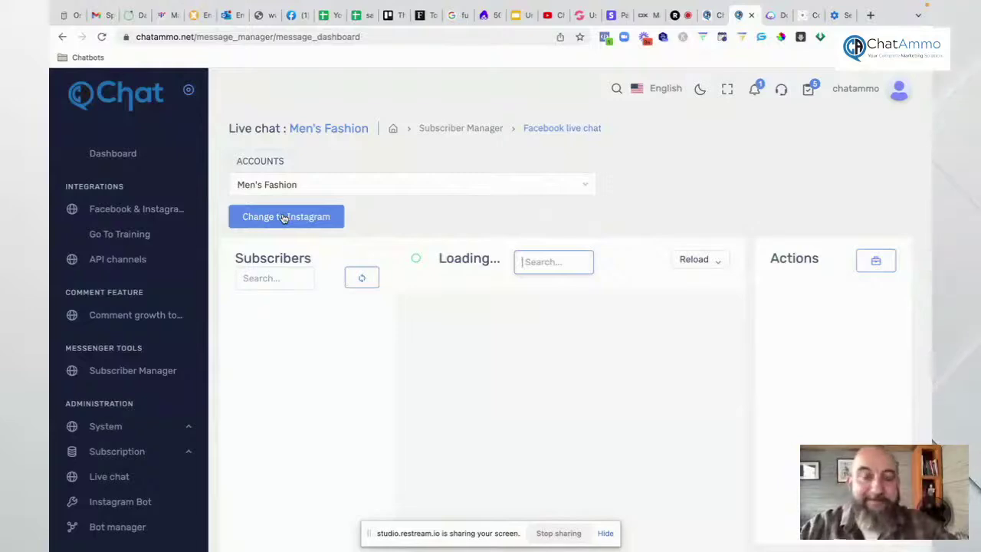
click(317, 189)
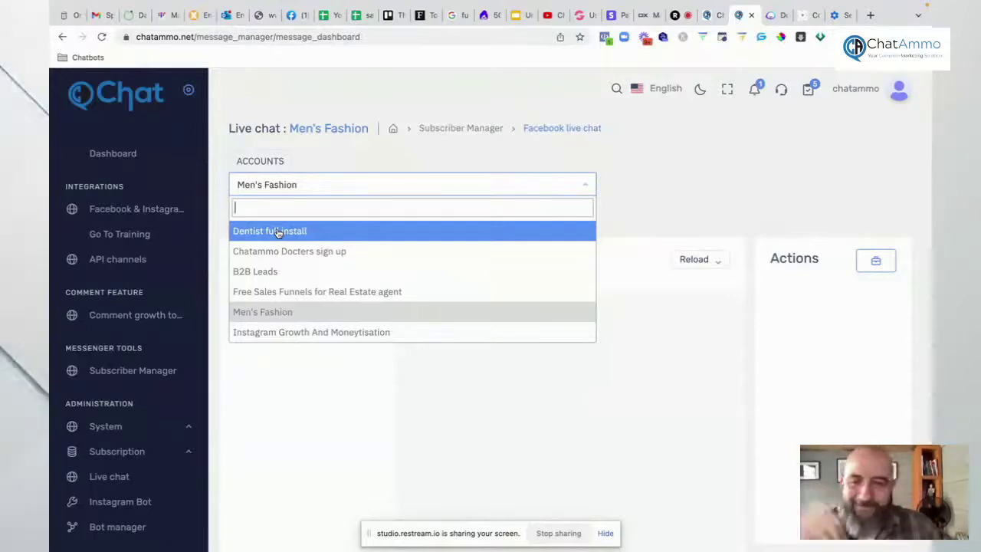
click(215, 350)
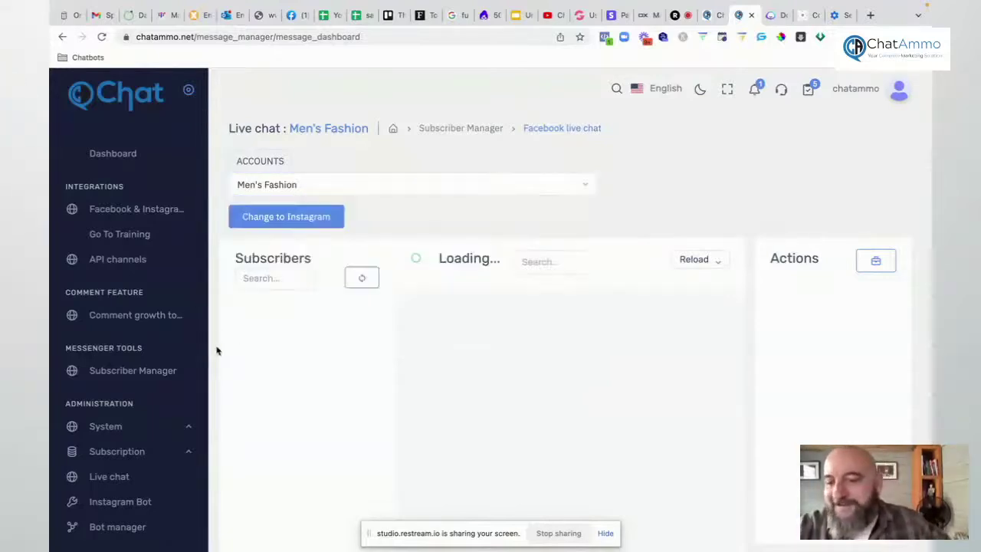
scroll(120, 344, down, 2)
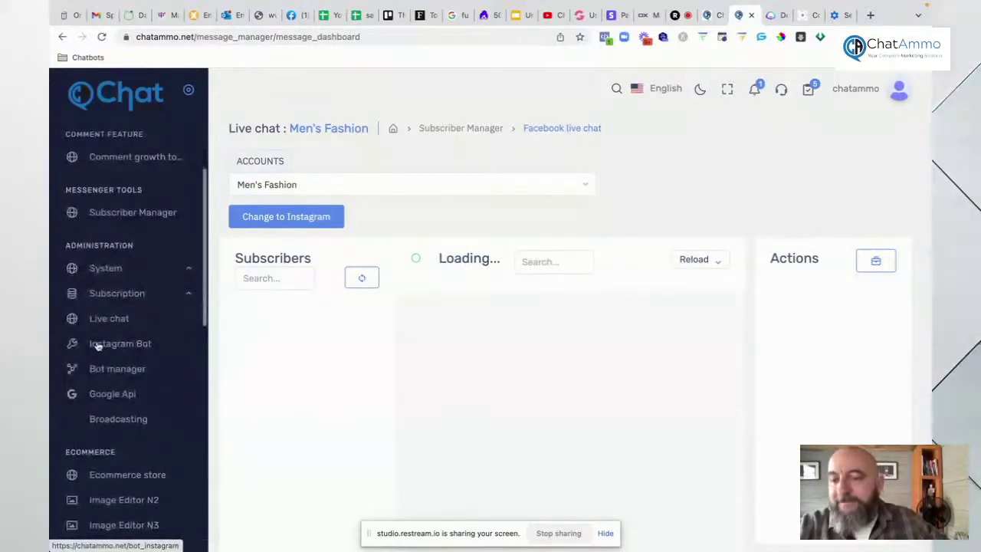
Step: Open the Google Sheet integrations and continue with the Breaking News page
click(125, 394)
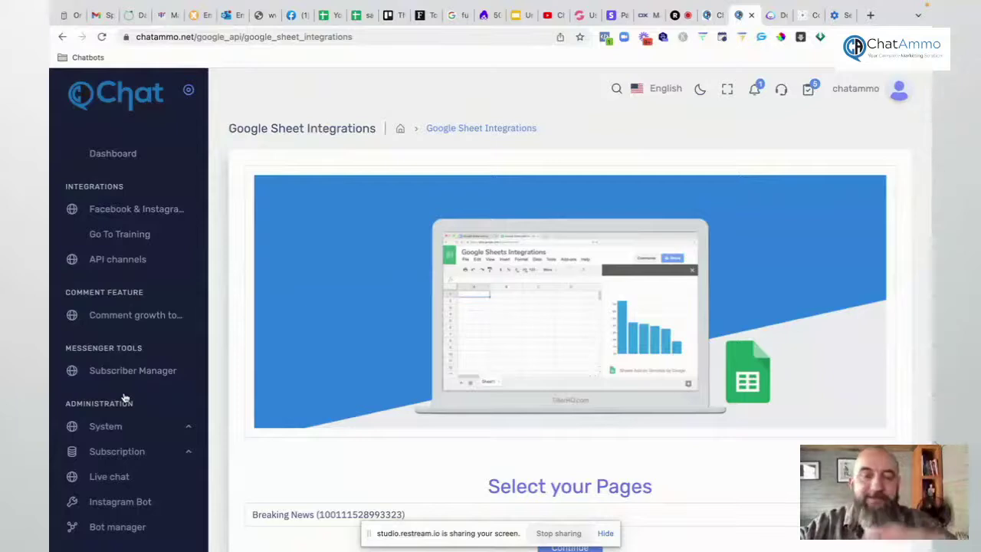
scroll(449, 396, down, 2)
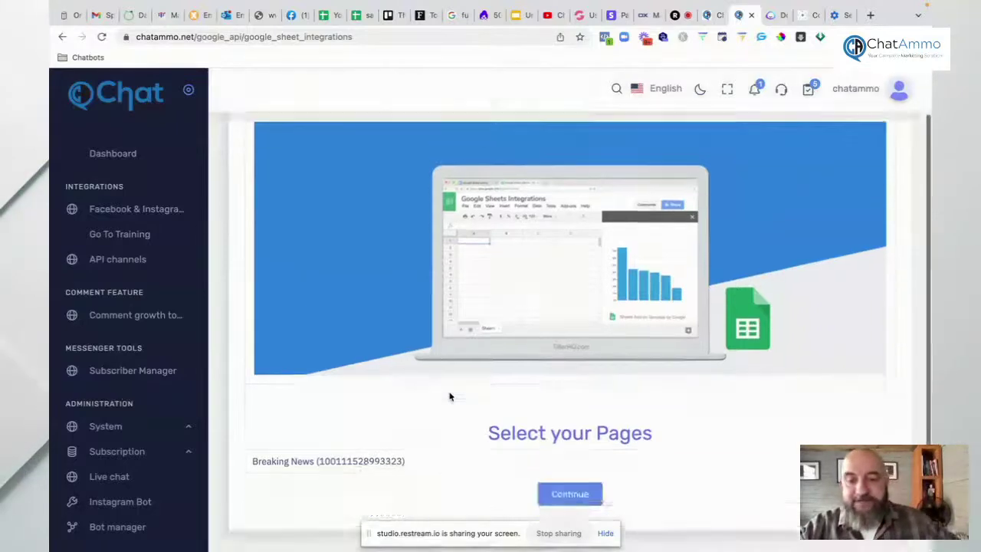
click(569, 463)
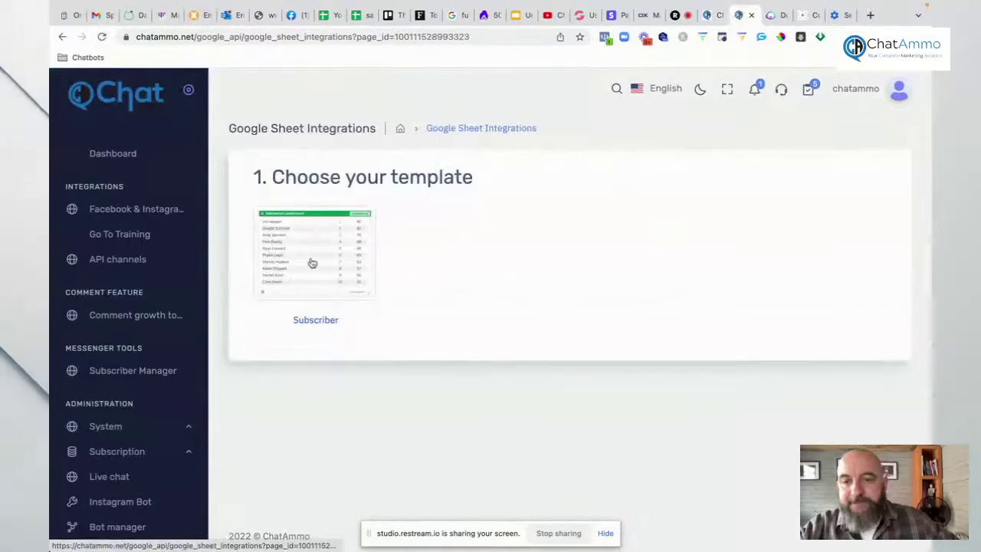
Step: Choose the Subscriber sheet template, then go to Broadcasting under Administration
click(311, 263)
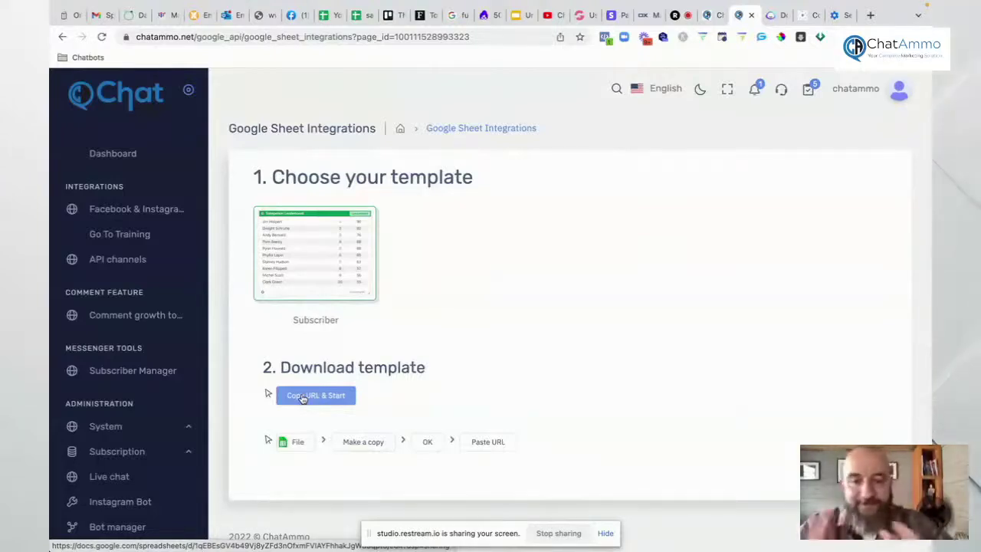
scroll(131, 355, down, 4)
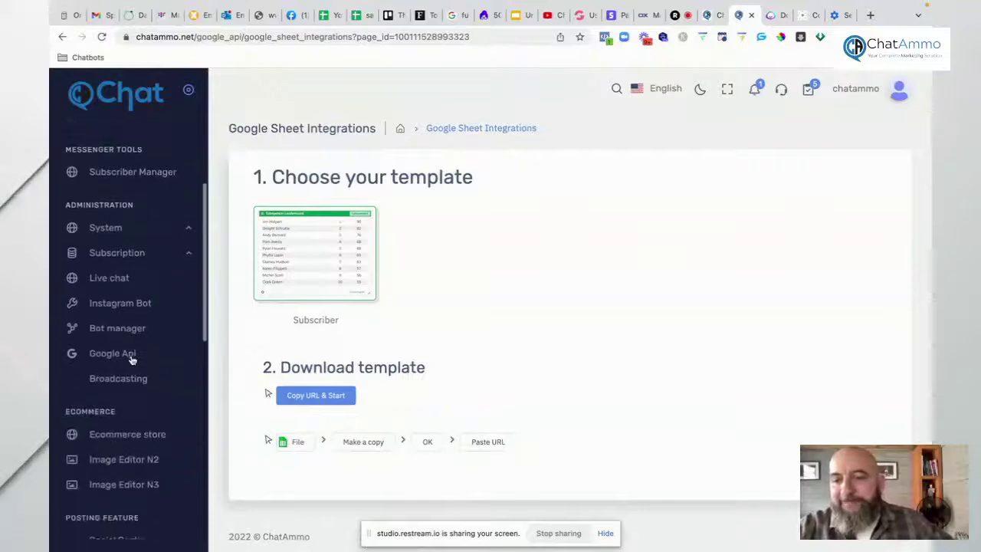
scroll(132, 358, up, 1)
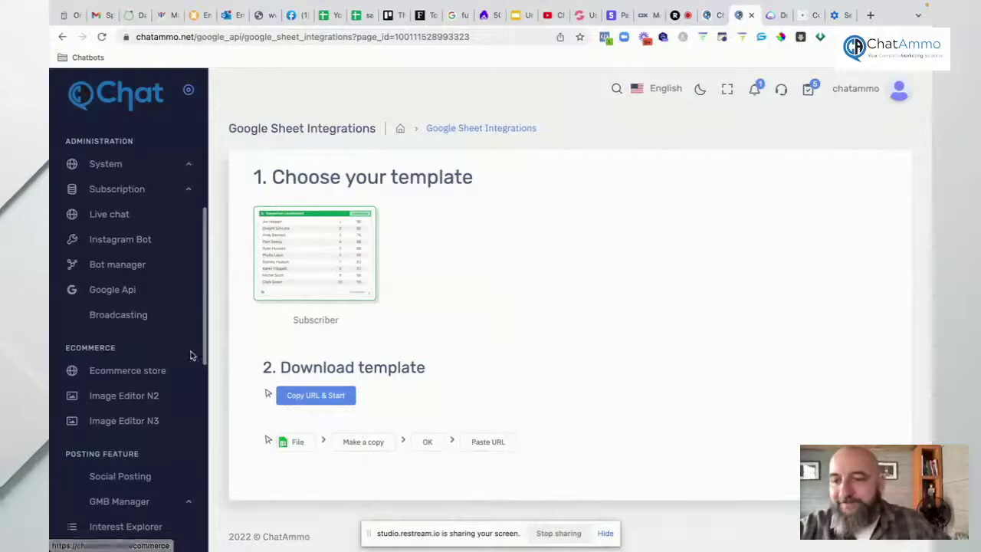
click(125, 317)
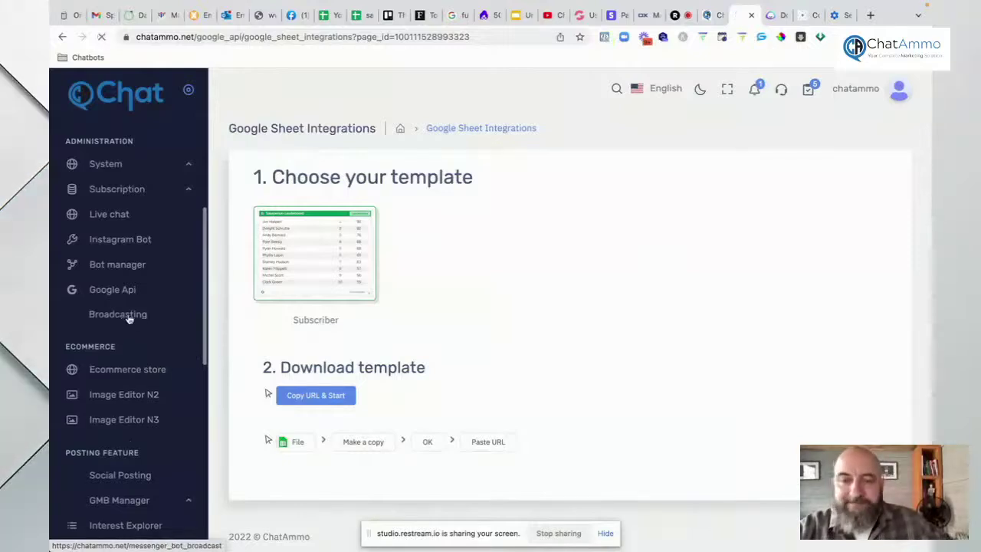
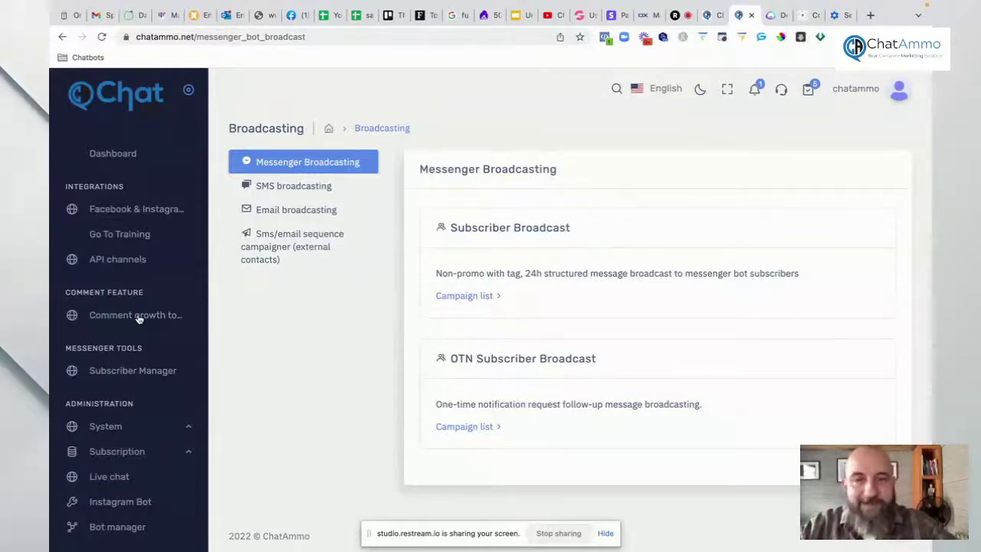
Step: Glance at the live streaming studio, then return to the ChatAmmo Broadcasting page
scroll(160, 352, down, 3)
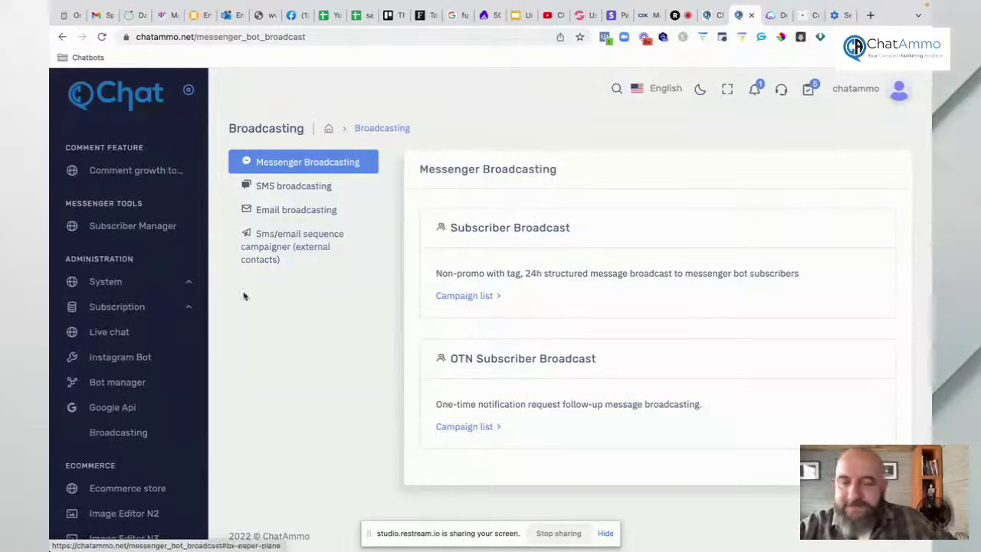
scroll(154, 330, down, 3)
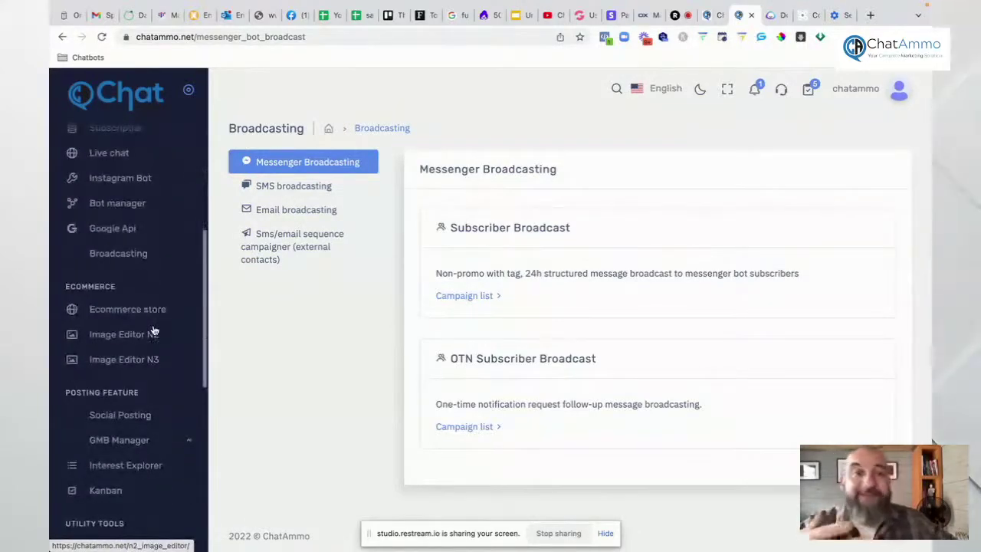
click(685, 19)
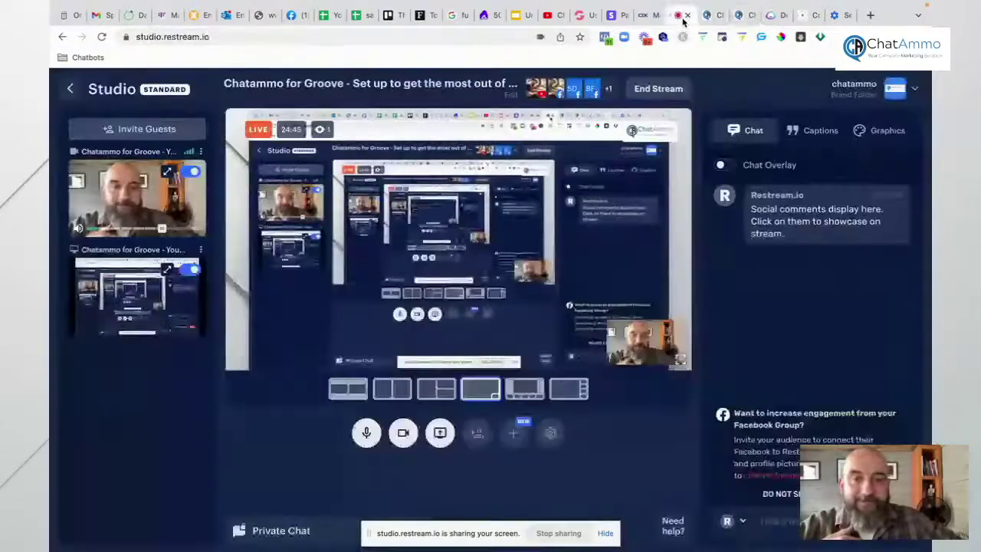
click(741, 15)
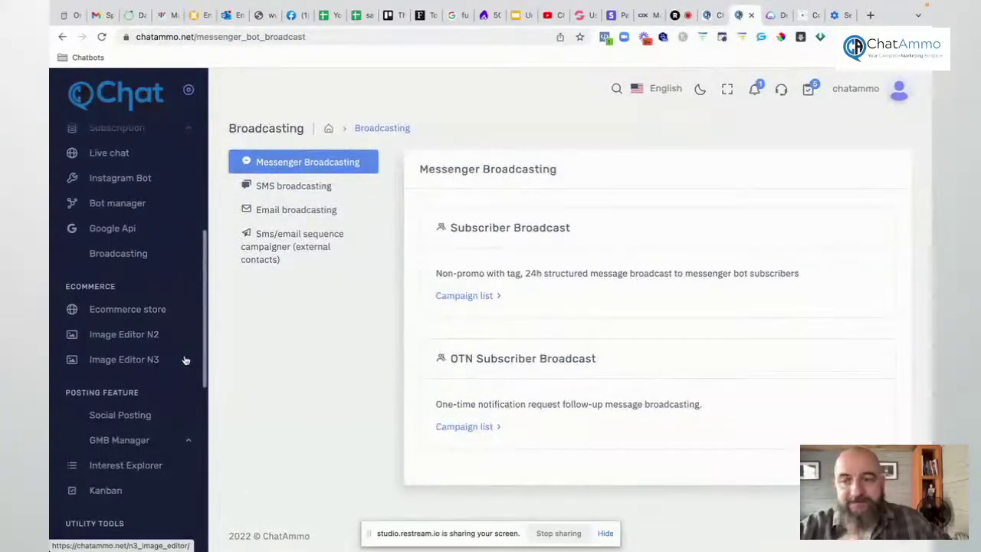
Step: Switch the Ecommerce store dashboard to Davey's Breakfast and Sandwiches (Sandyford) and review its $0 sales figures
click(141, 311)
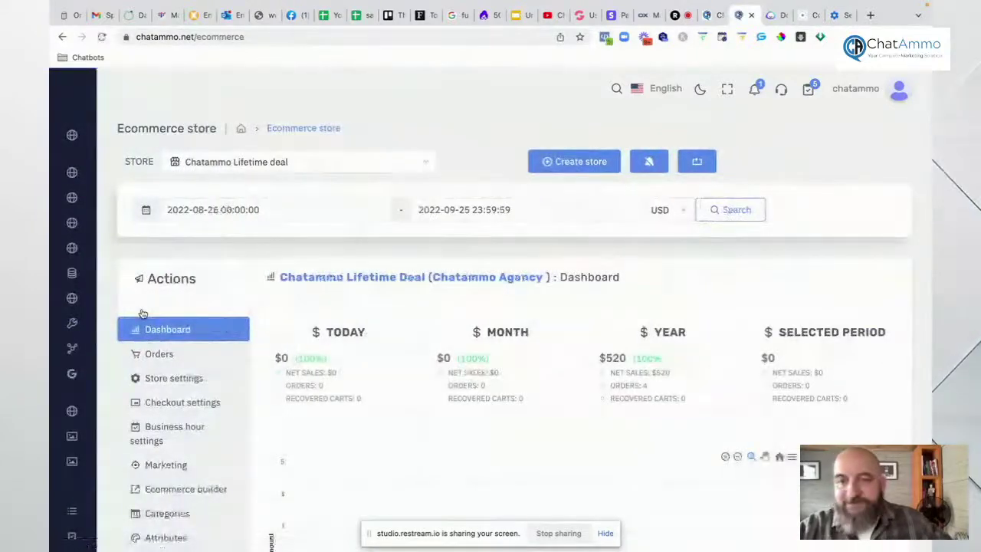
click(366, 163)
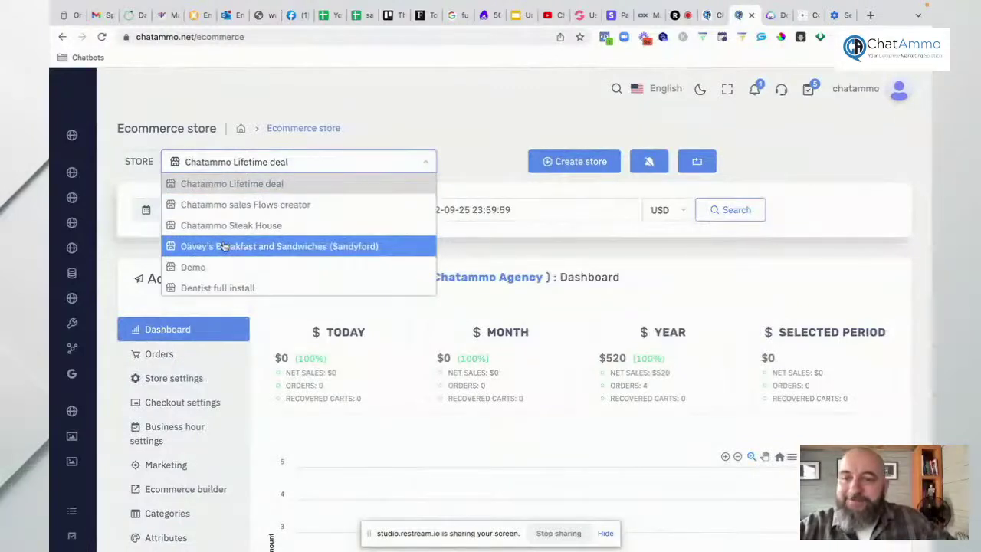
click(223, 246)
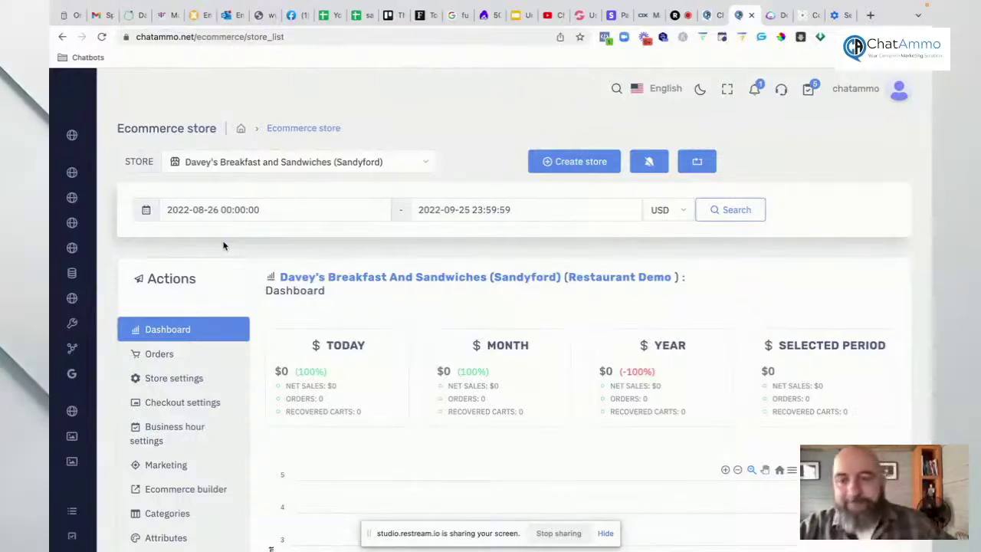
scroll(512, 340, down, 1)
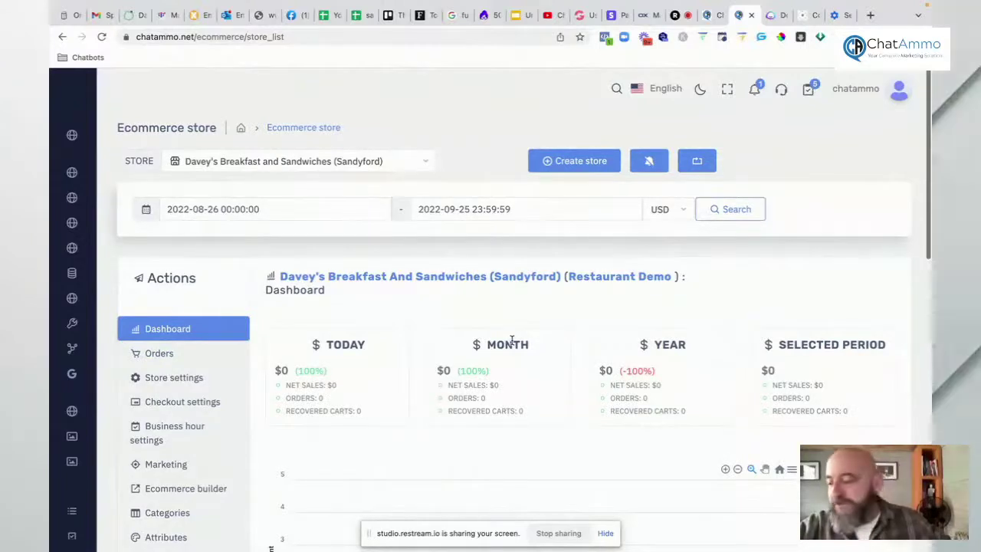
scroll(512, 340, down, 2)
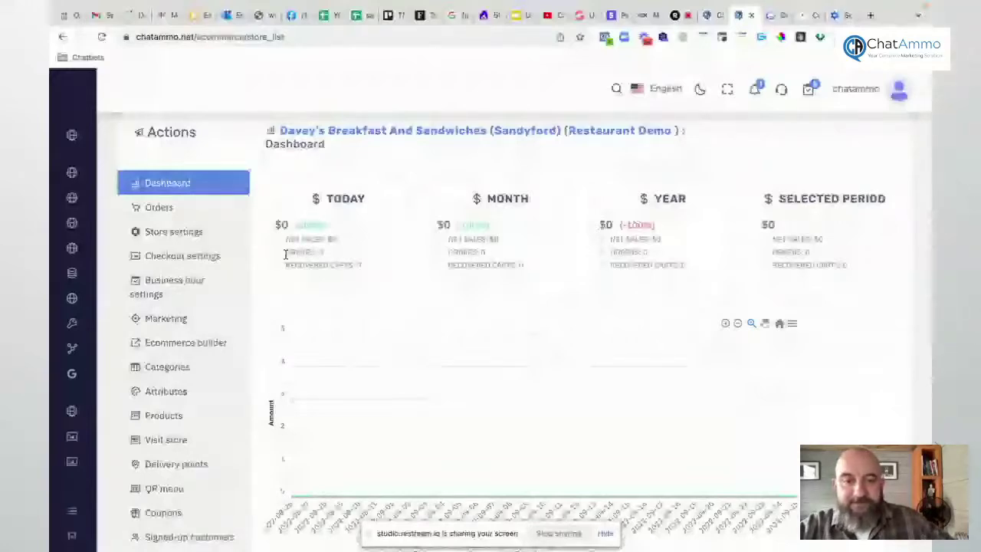
Step: Check the four store orders, leaving order 1 Pending, and bring up Store Settings
click(163, 209)
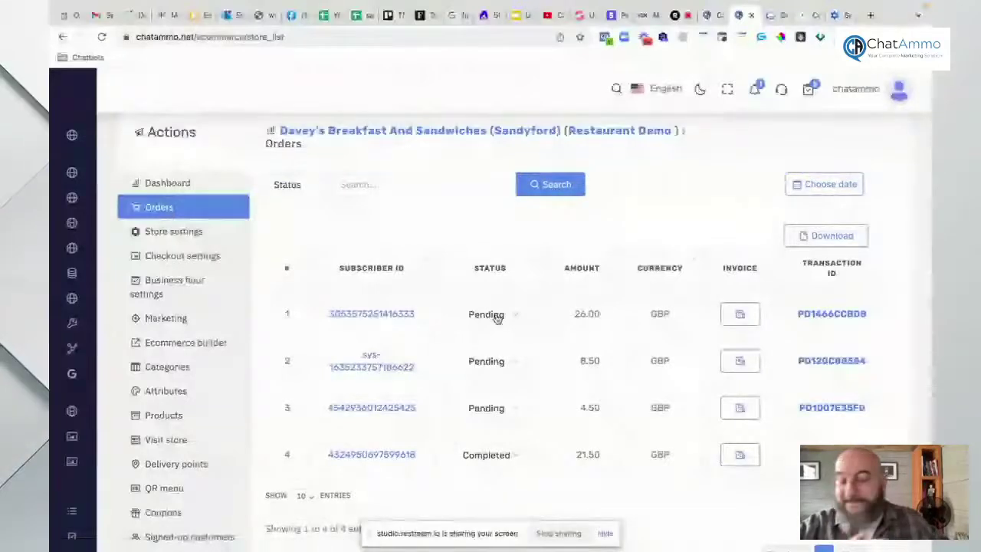
click(496, 318)
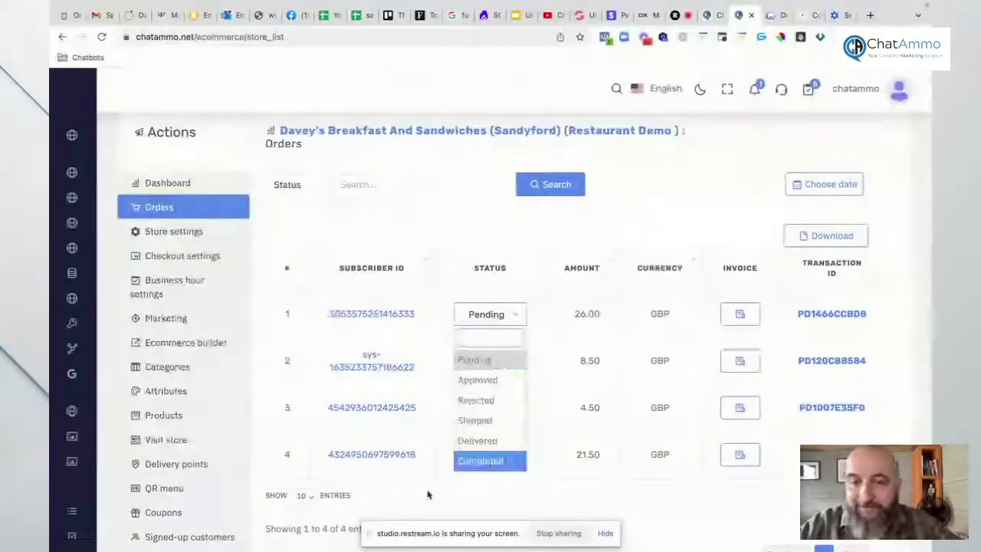
click(426, 495)
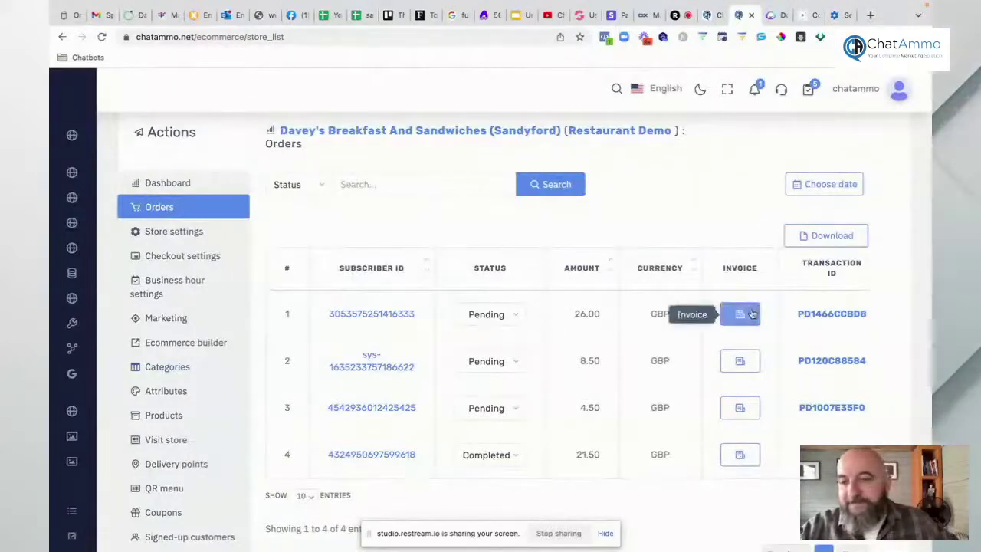
click(182, 233)
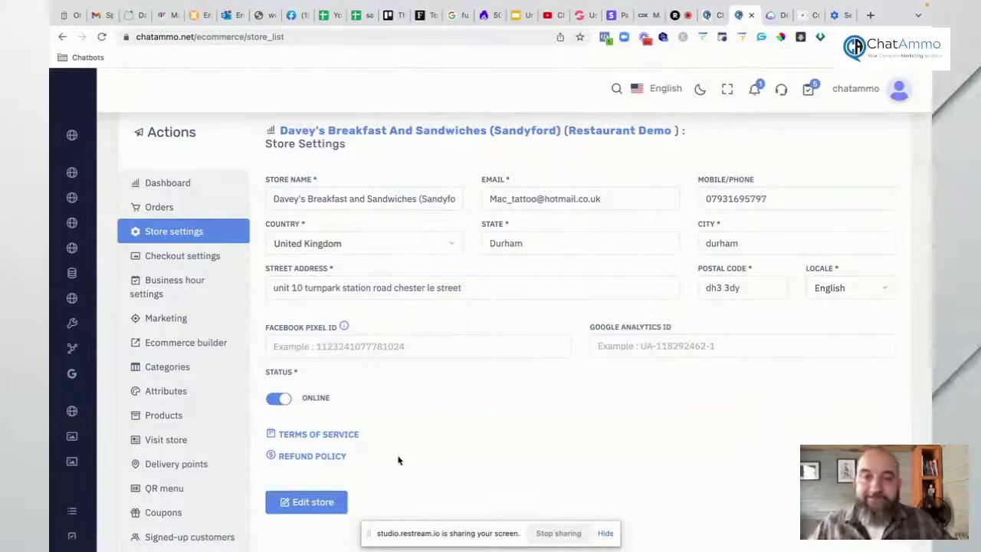
Step: Go to Checkout settings and expand Payment Integration to show the PayPal gateway options
scroll(396, 460, up, 2)
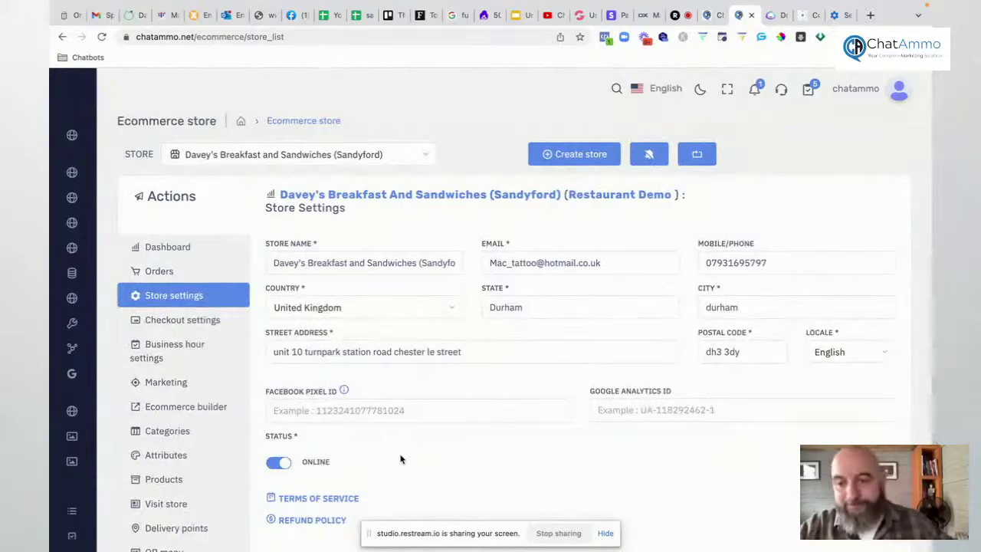
click(209, 320)
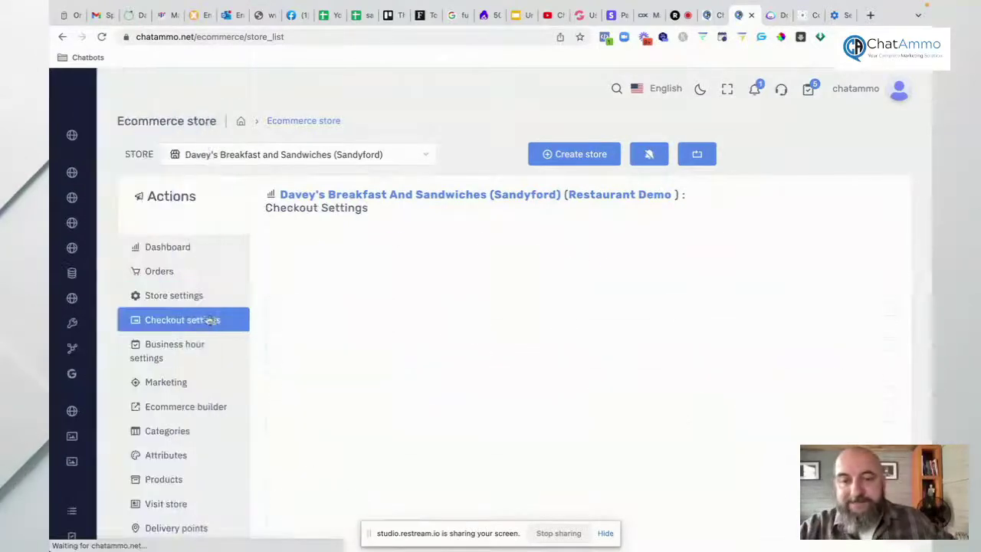
click(358, 259)
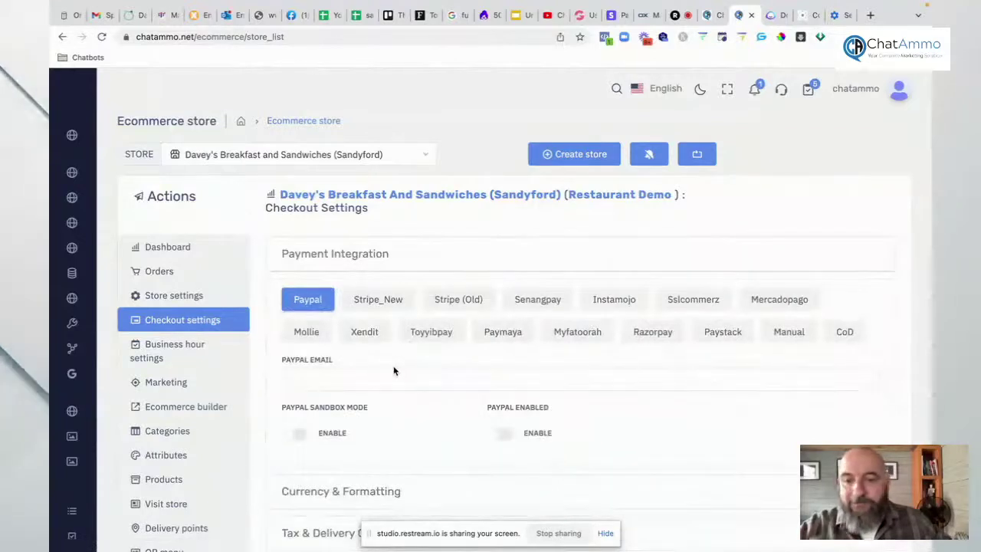
scroll(394, 371, down, 1)
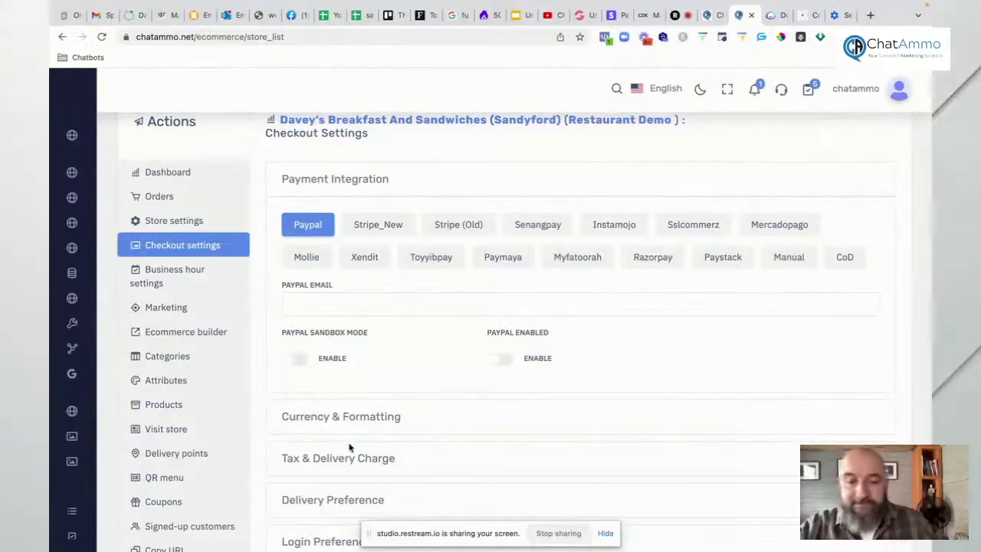
Step: Keep the checkout currency at GBP (Pound) and expand Tax & Delivery Charge showing 0% tax
click(348, 417)
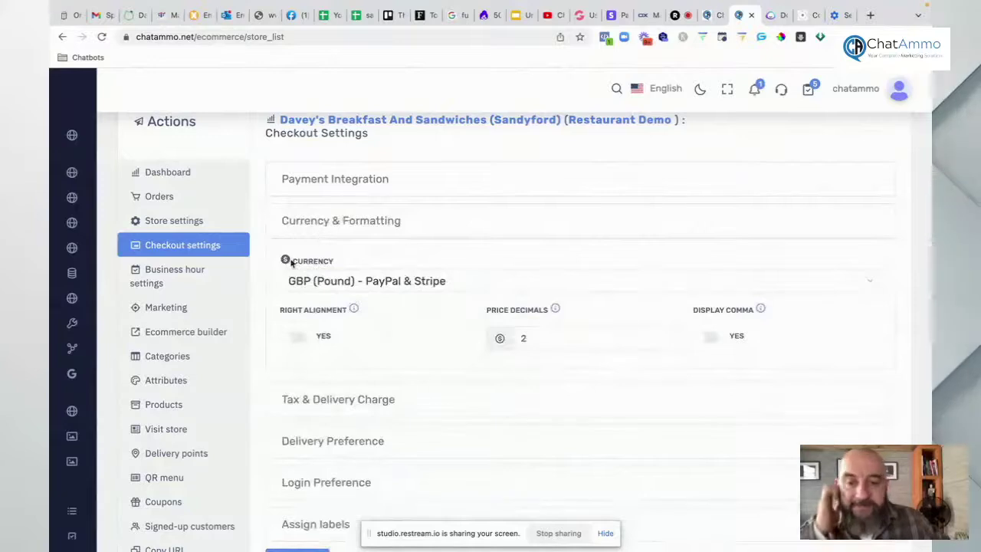
click(314, 288)
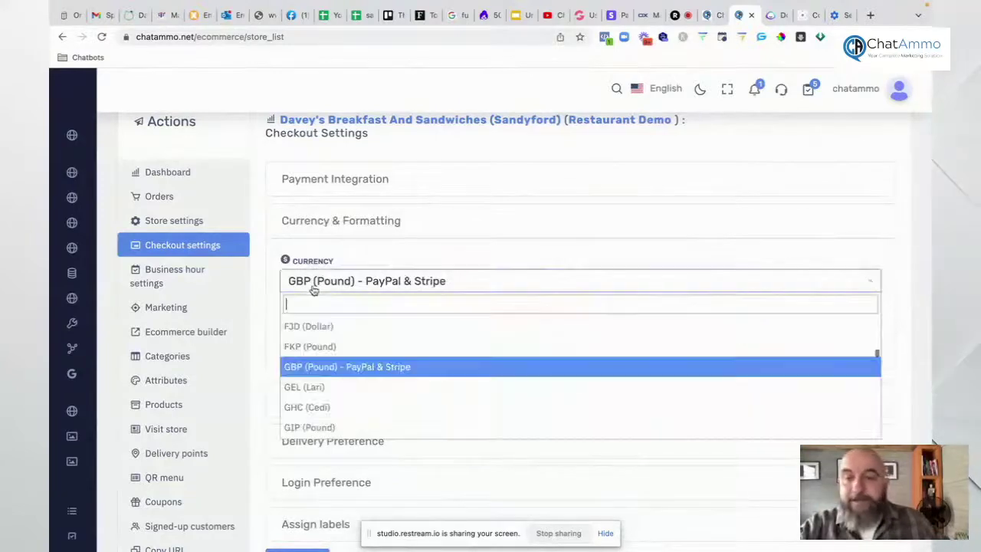
click(314, 288)
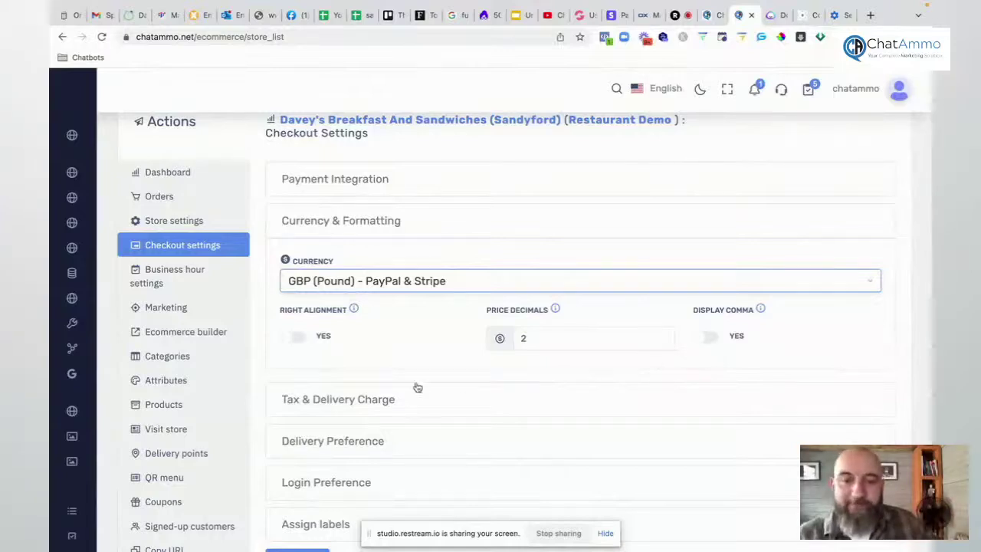
click(361, 394)
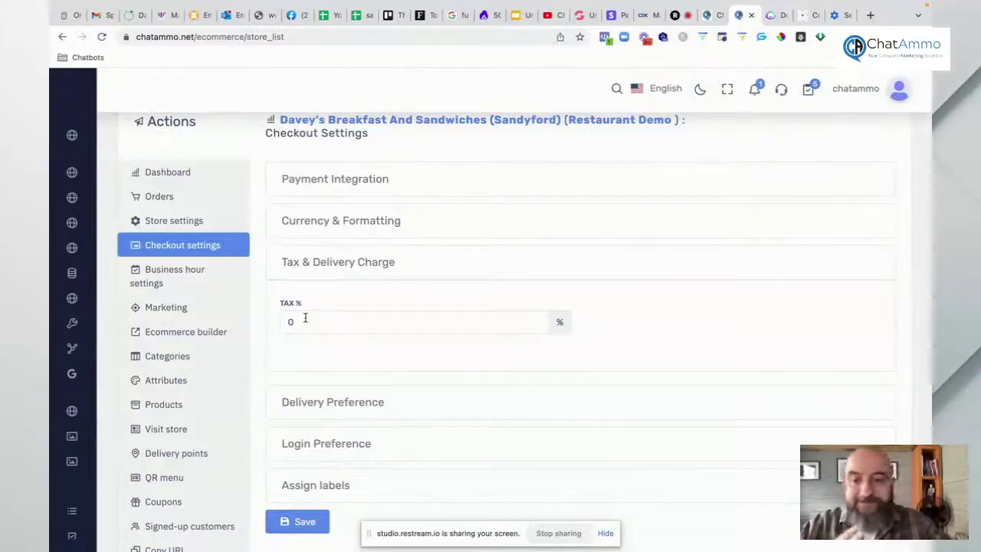
Step: Try the Scheduled Order toggle in Delivery Preference, leave it off, then expand Login Preference
click(341, 403)
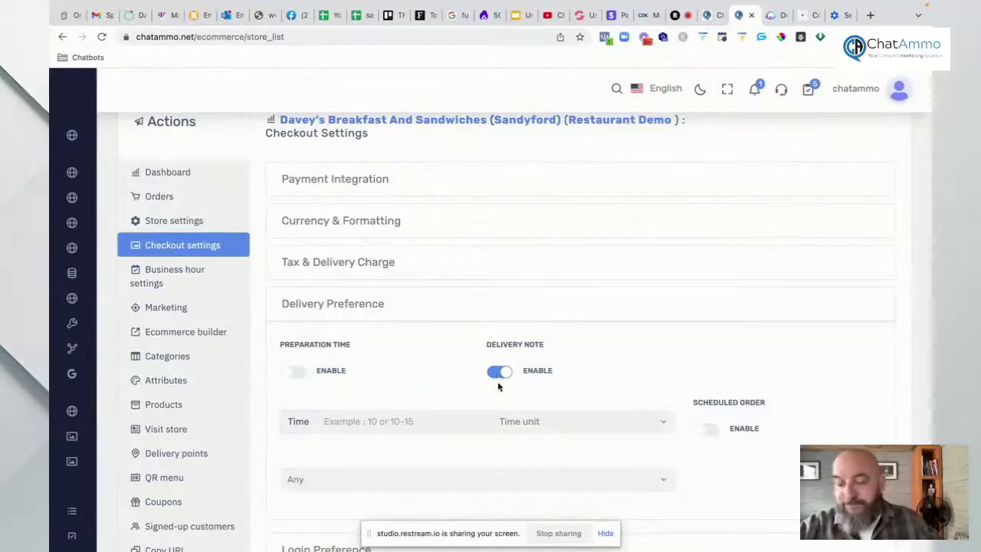
scroll(455, 371, down, 1)
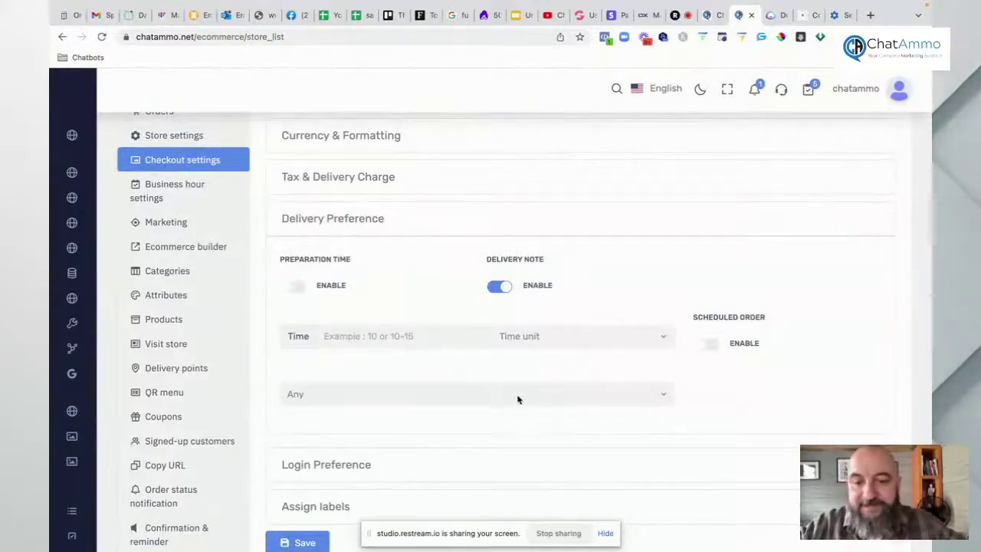
click(709, 343)
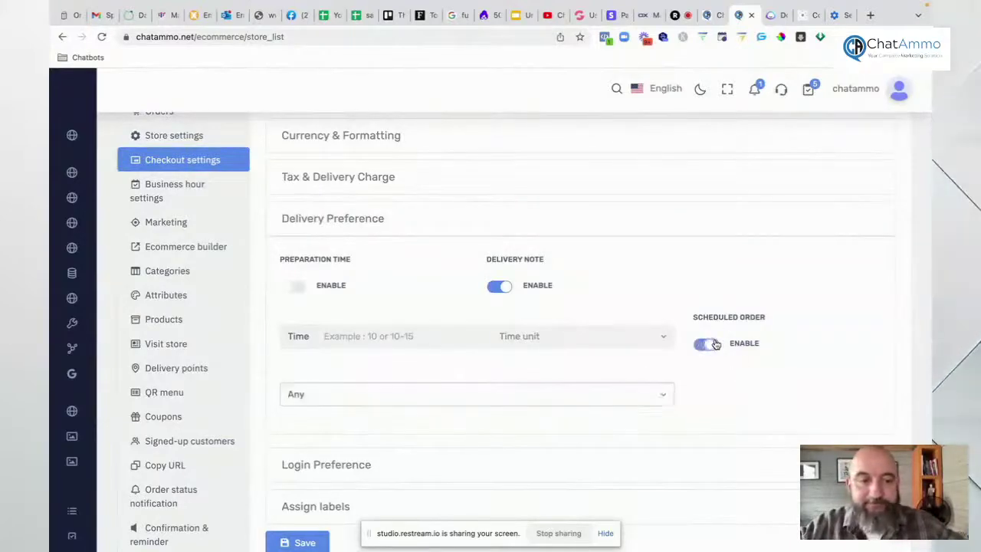
click(664, 396)
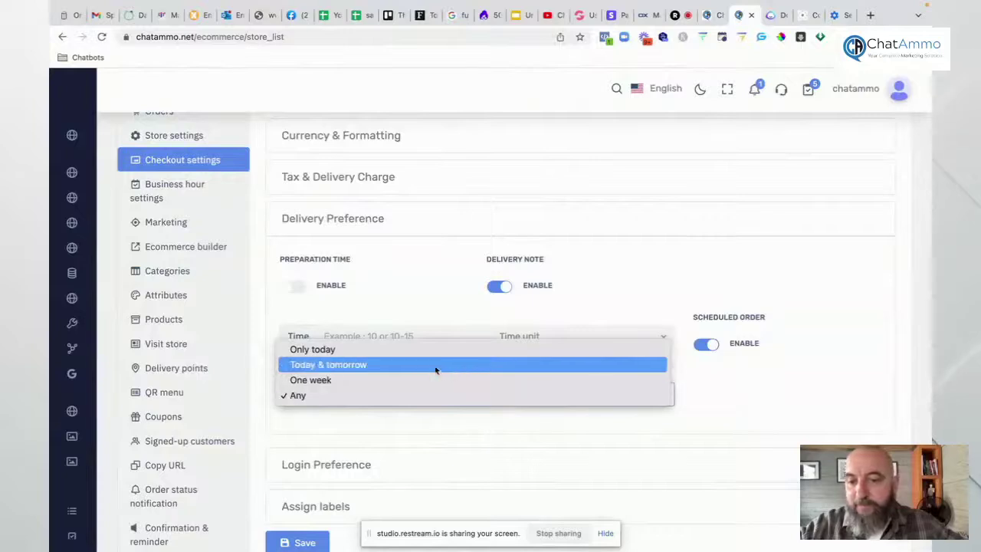
click(722, 404)
click(703, 343)
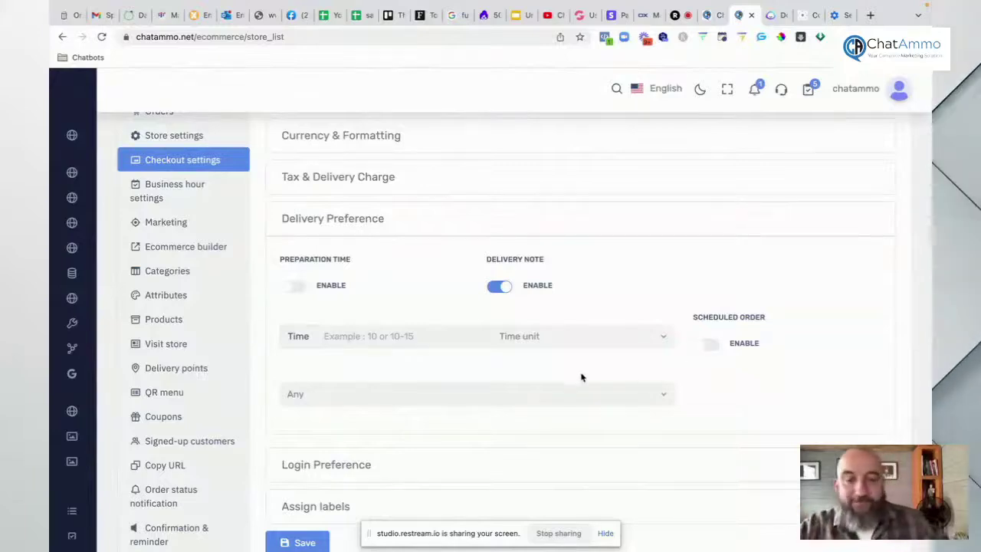
scroll(575, 374, down, 1)
click(602, 388)
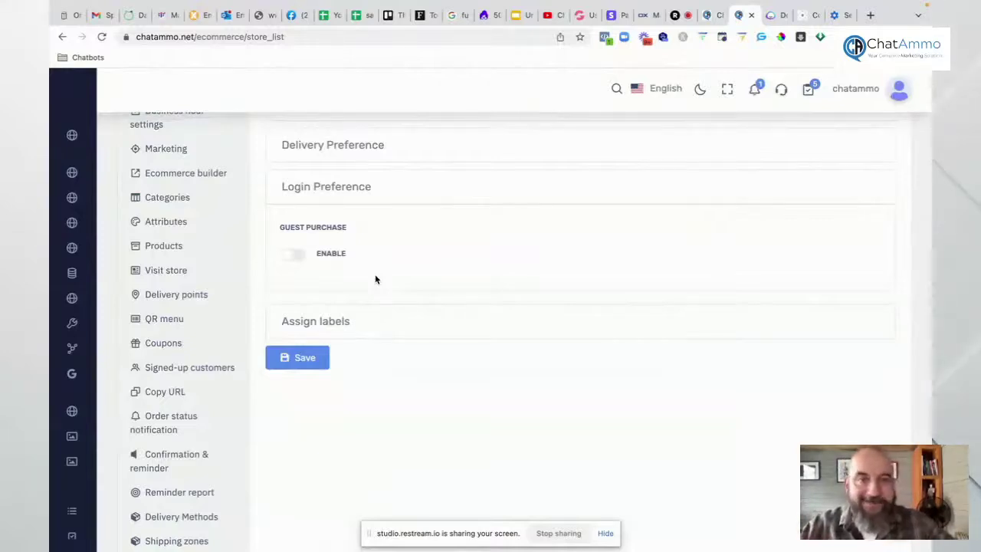
Step: In Business Hour Settings, tick the YES option so the Monday–Sunday hour rows disappear
click(339, 321)
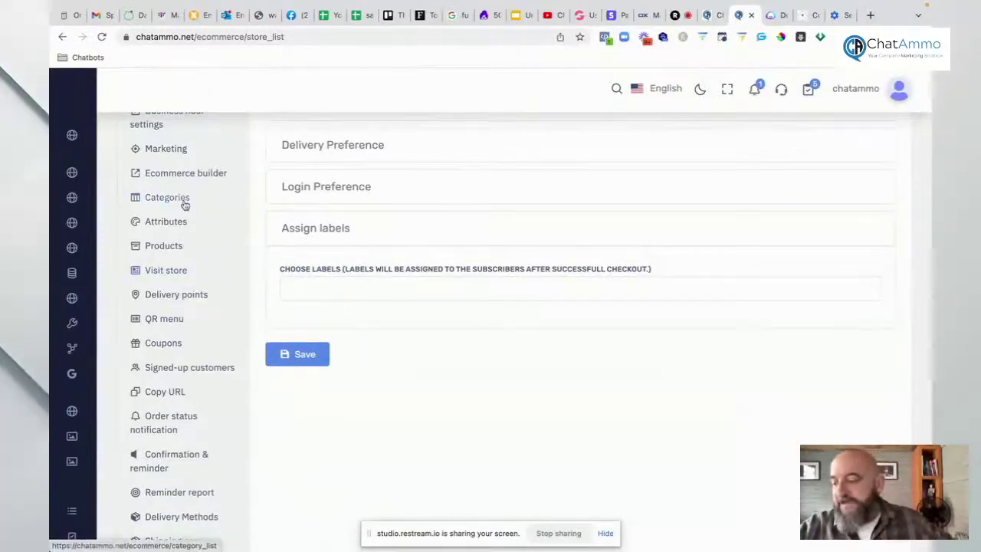
scroll(184, 203, up, 2)
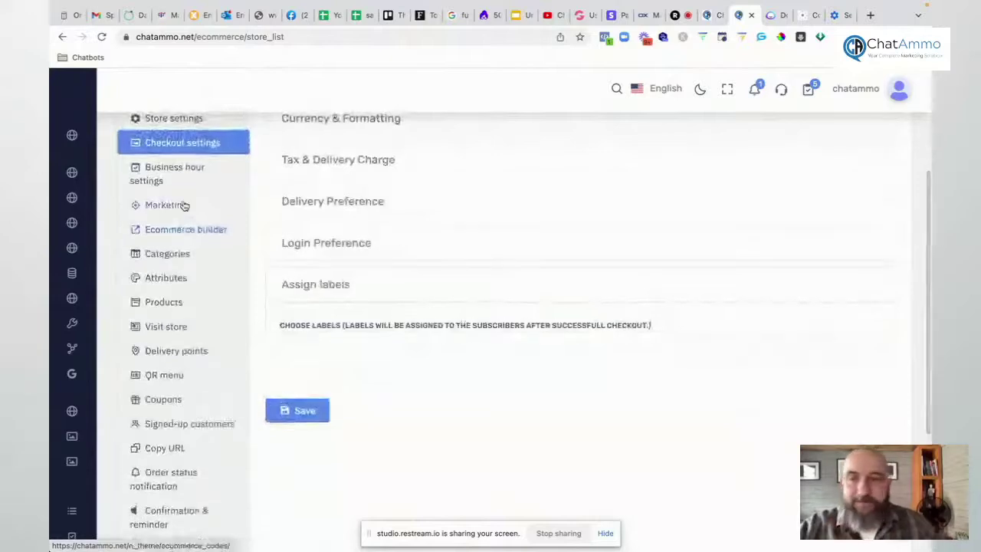
click(164, 173)
scroll(383, 214, down, 2)
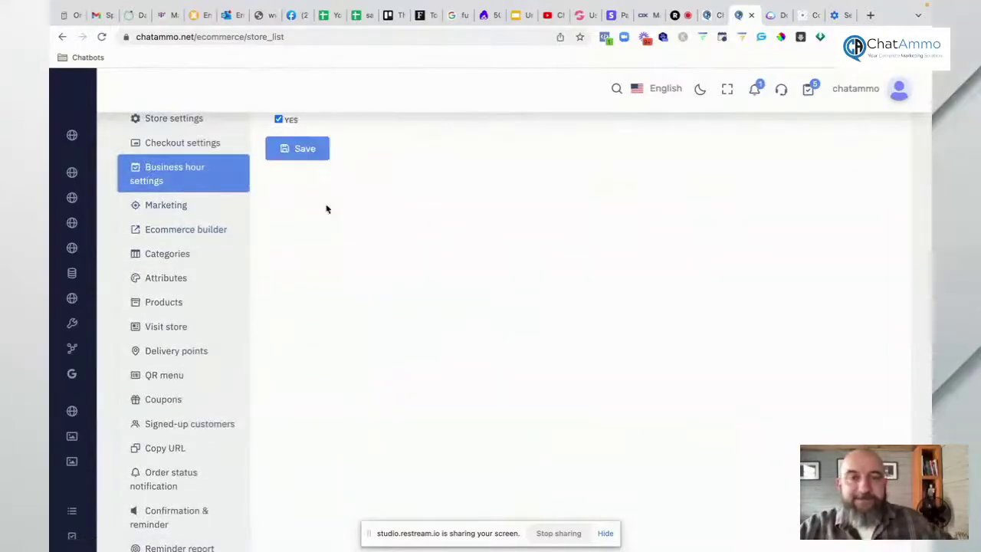
click(278, 119)
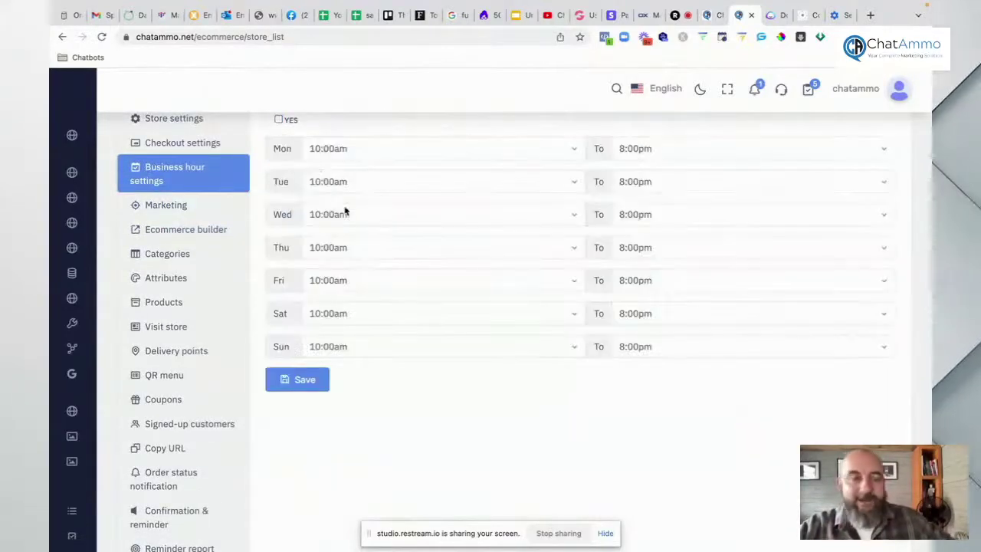
click(279, 120)
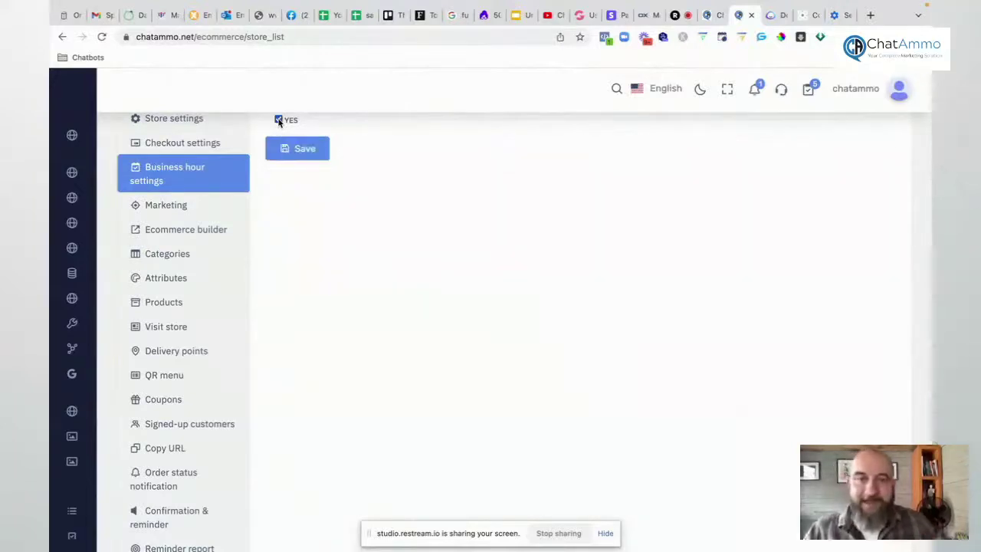
click(173, 211)
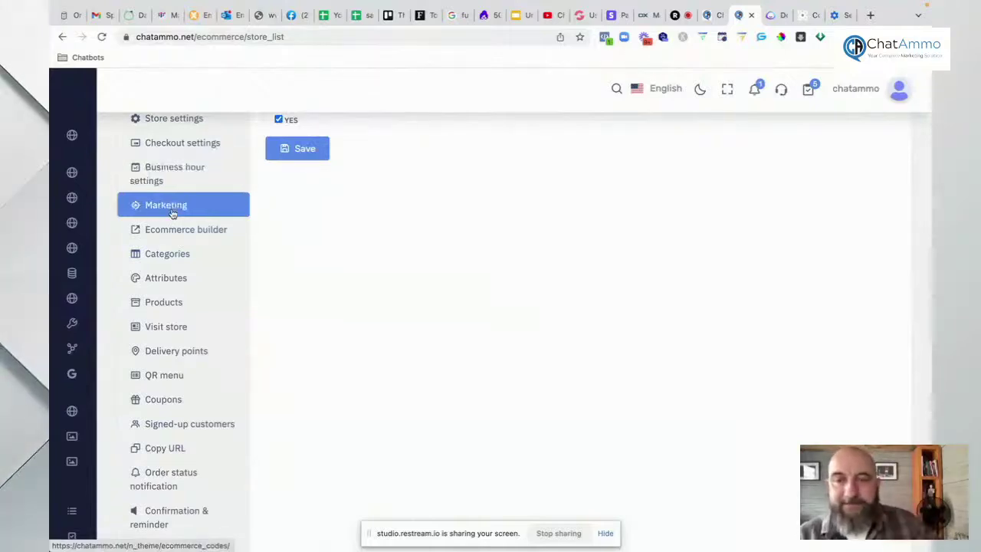
Step: Scroll through the Marketing code settings, then open the store's Ecommerce builder preview
scroll(376, 218, down, 2)
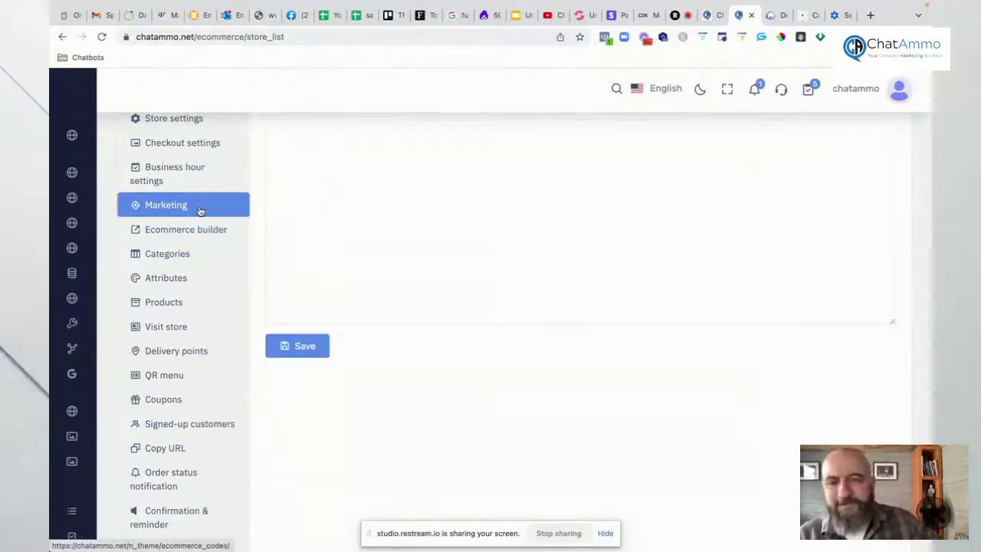
scroll(376, 217, up, 3)
scroll(373, 220, down, 1)
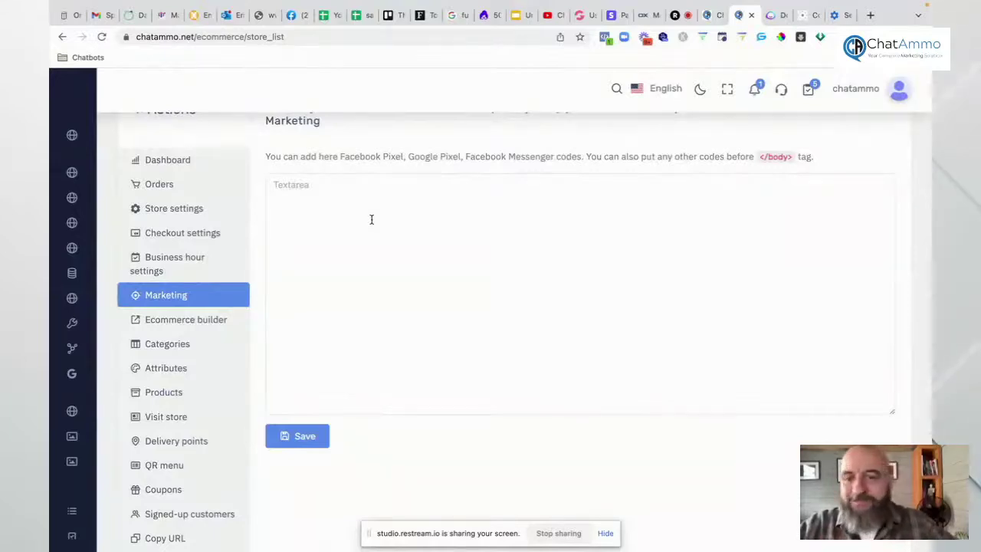
click(179, 320)
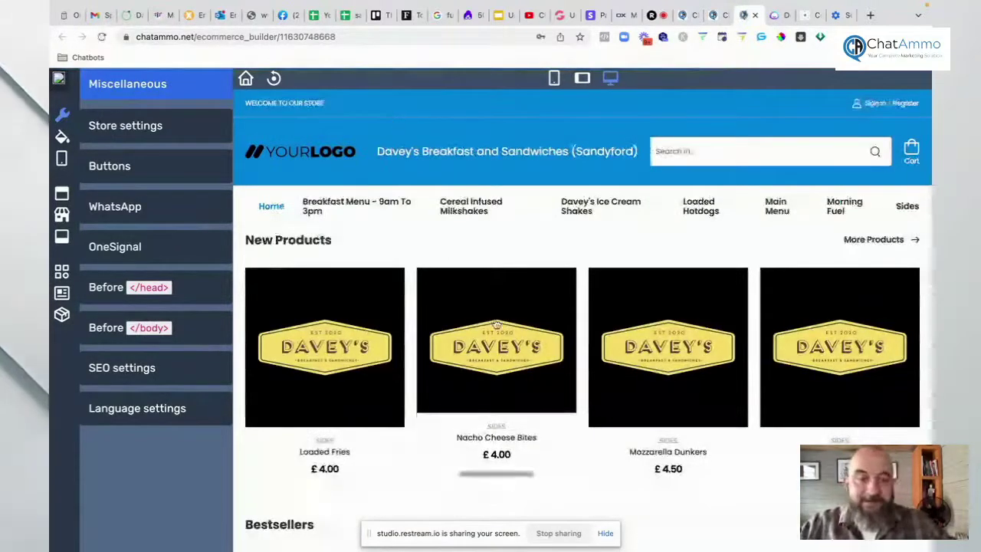
Step: Scroll the builder preview down to Bestsellers and close the builder
scroll(493, 324, down, 4)
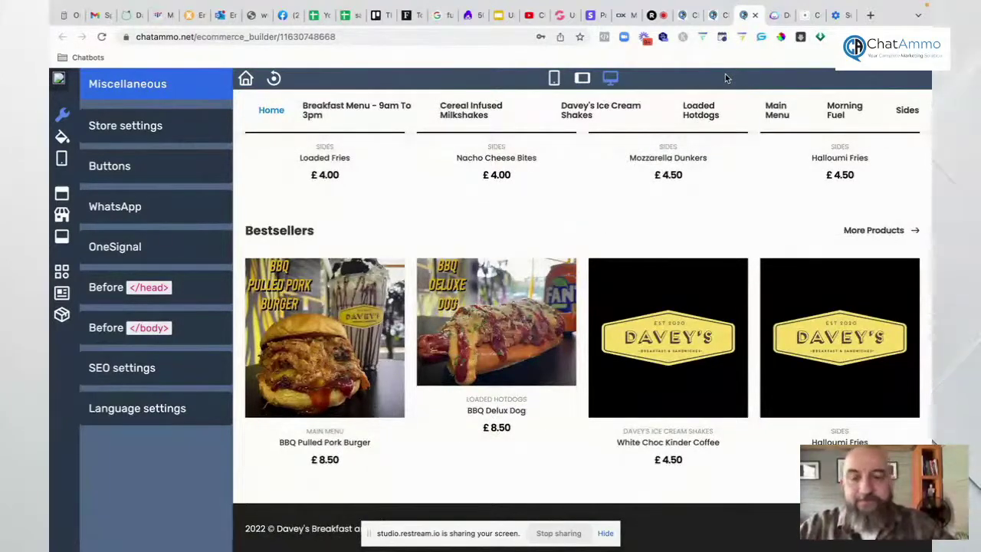
click(755, 15)
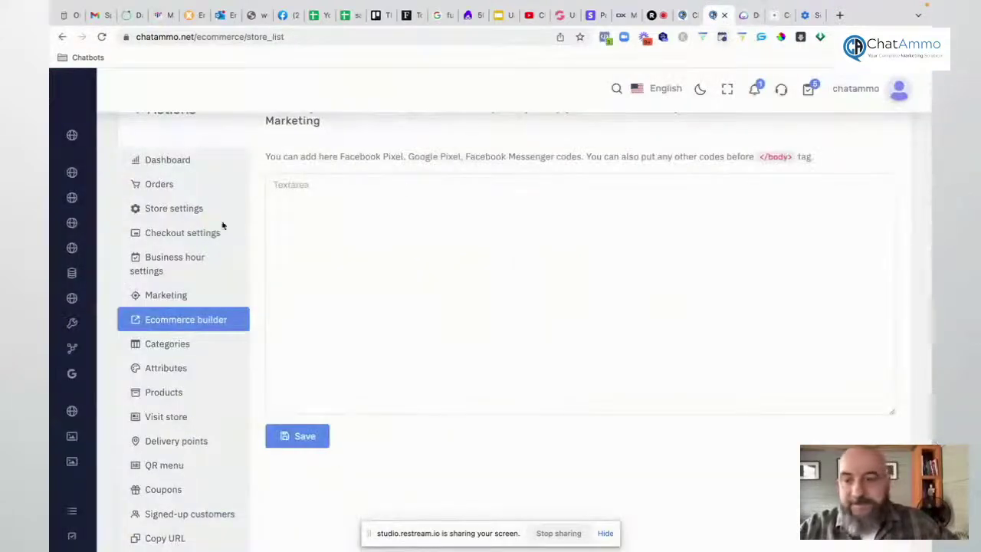
Step: Open Categories and inspect the 'Breakfast menu - 9am to 3pm' category editor without changing it
click(166, 345)
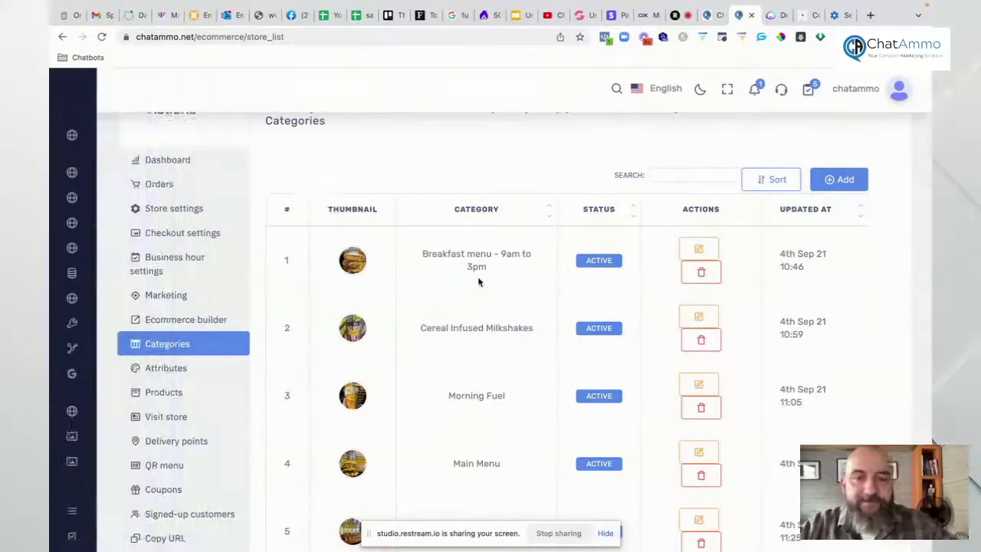
scroll(480, 394, down, 3)
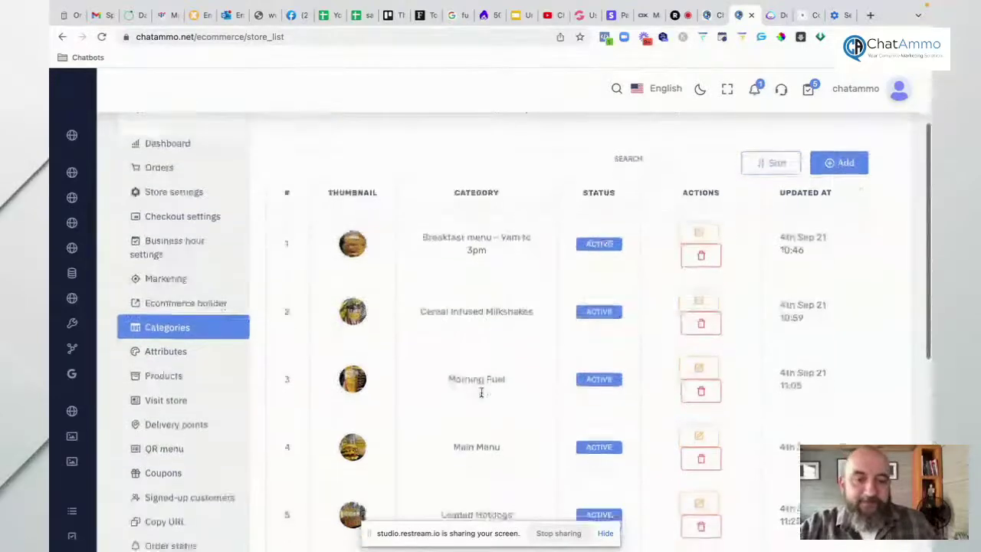
scroll(662, 276, up, 2)
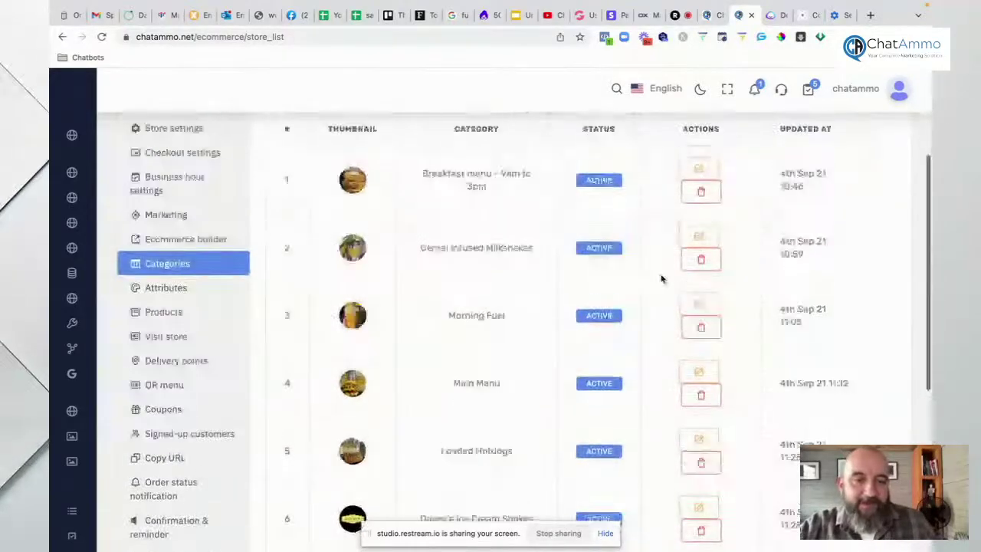
click(698, 216)
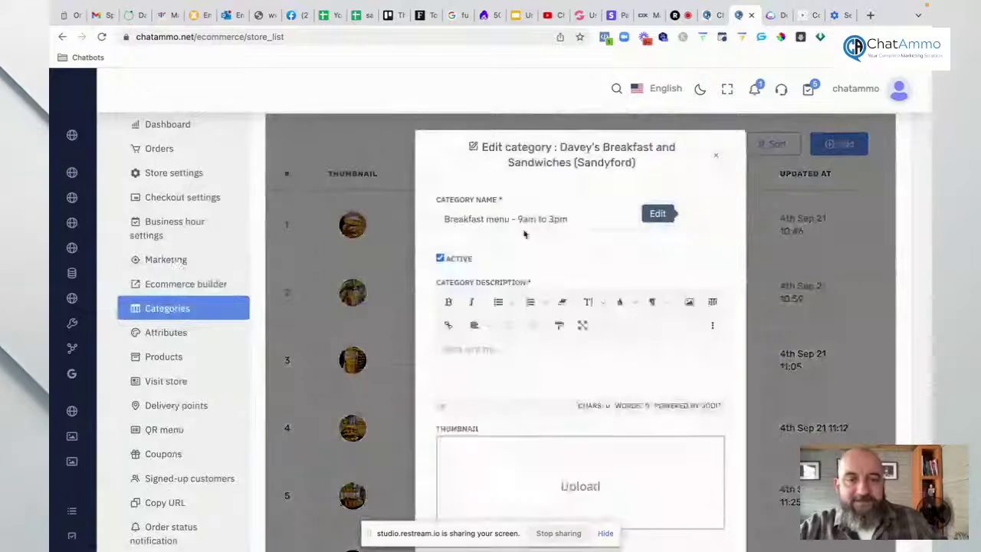
scroll(557, 361, down, 5)
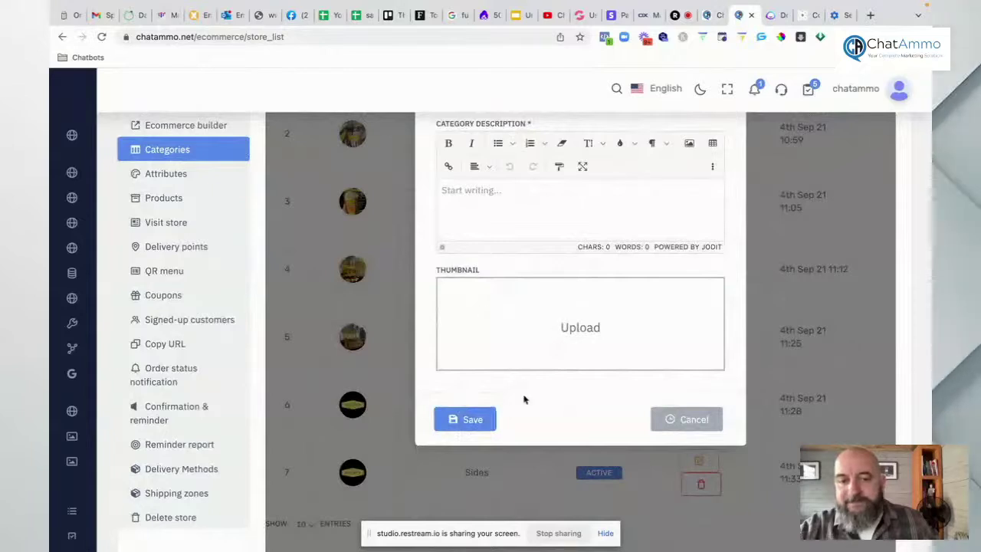
click(683, 420)
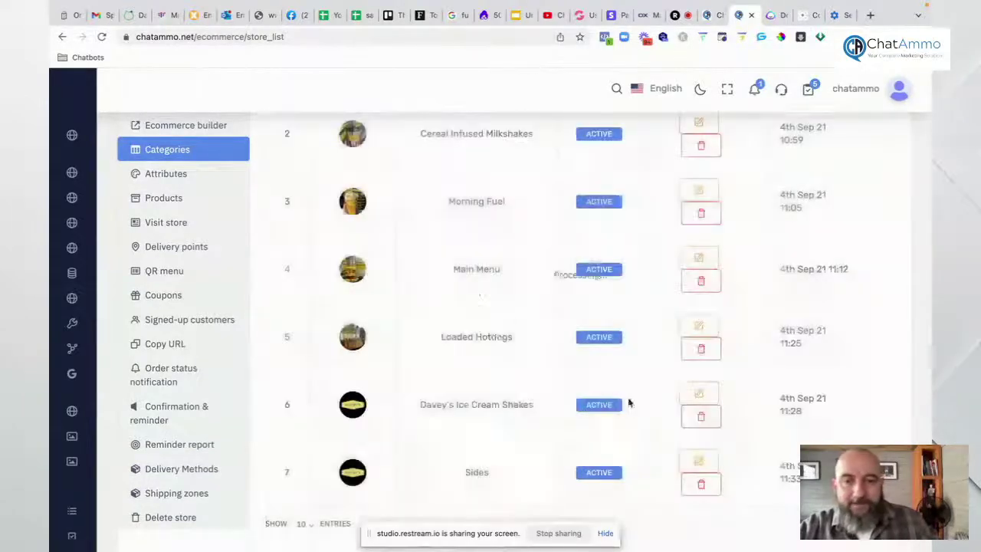
Step: Check the side dishes attribute with fries and home cooked chips, then go to Products
click(170, 174)
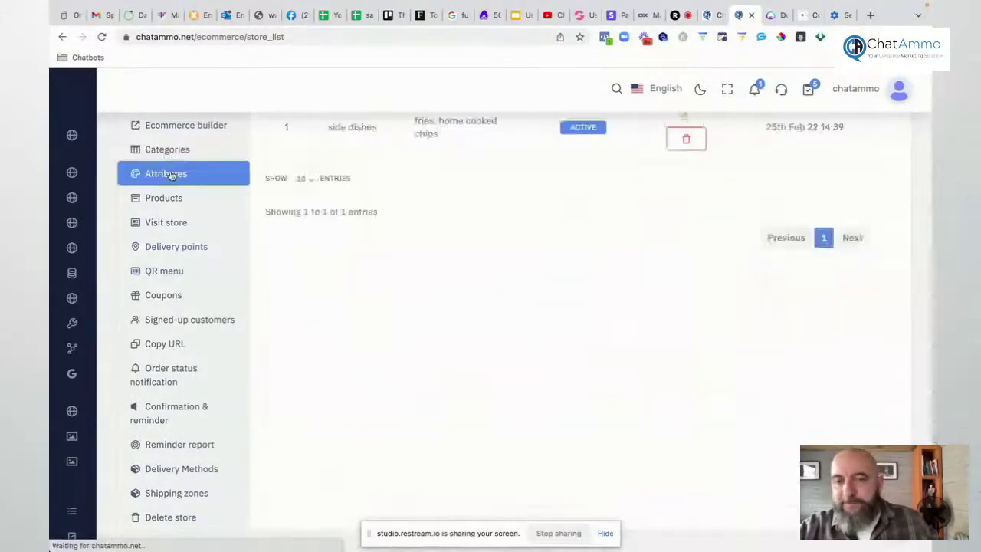
scroll(404, 256, up, 2)
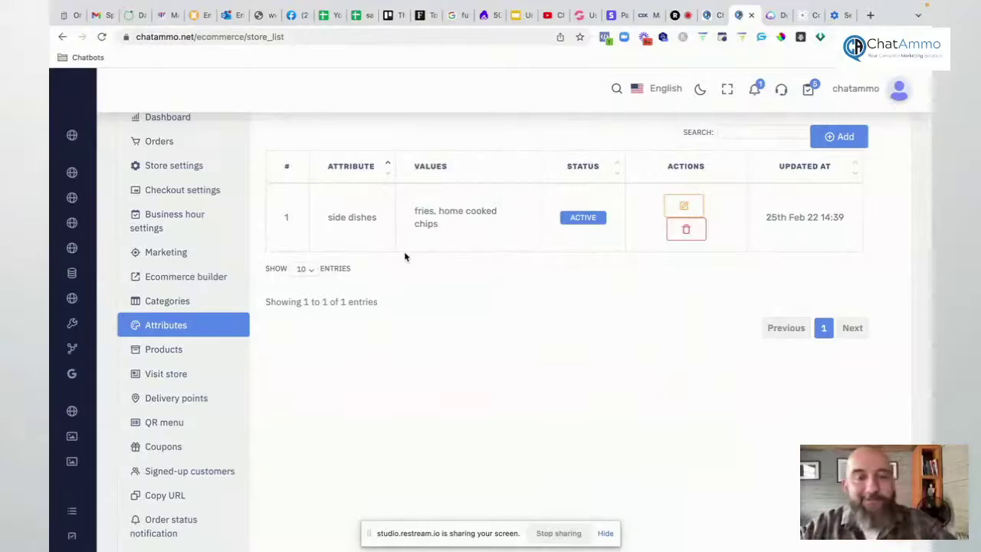
click(162, 352)
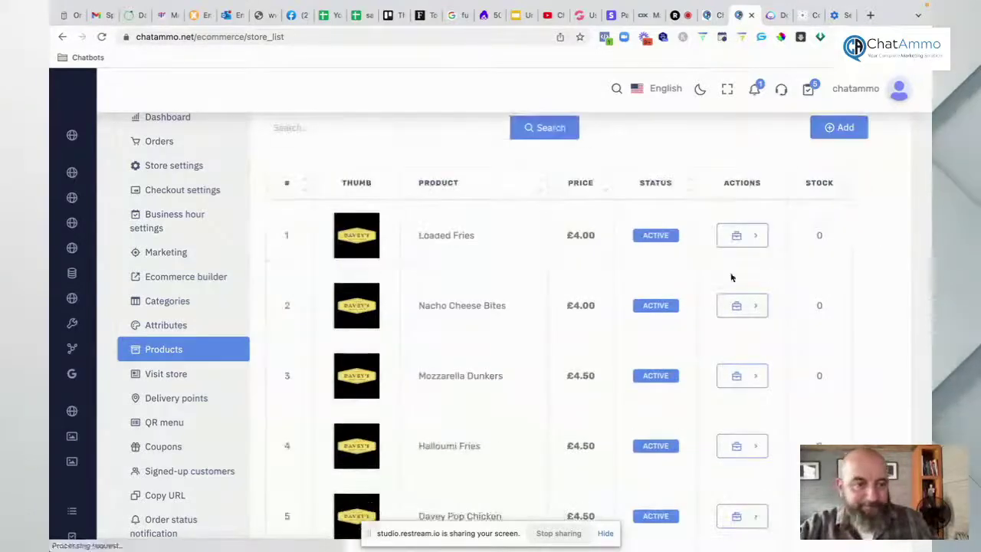
Step: Look through the Loaded Fries edit form, then open Davey's live storefront in a new tab
click(743, 235)
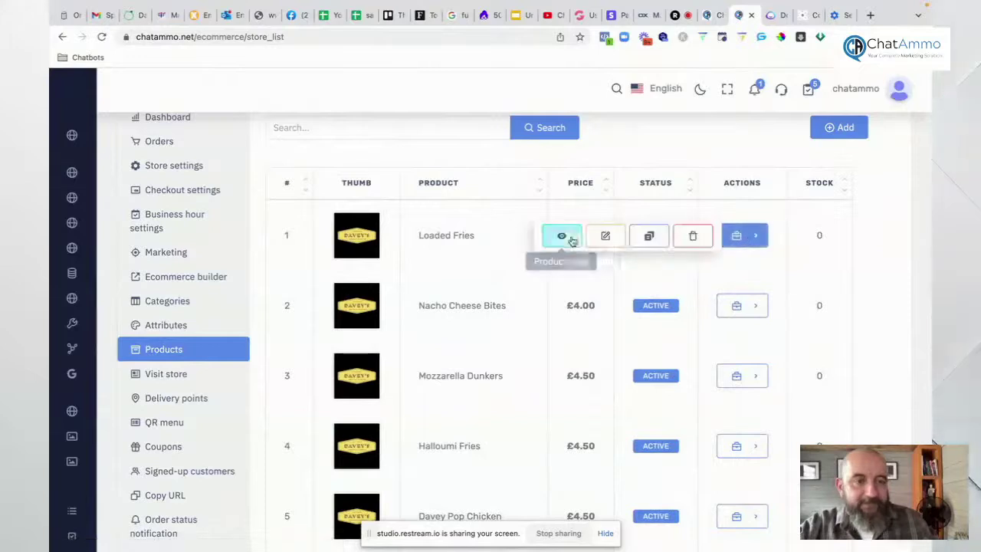
click(593, 238)
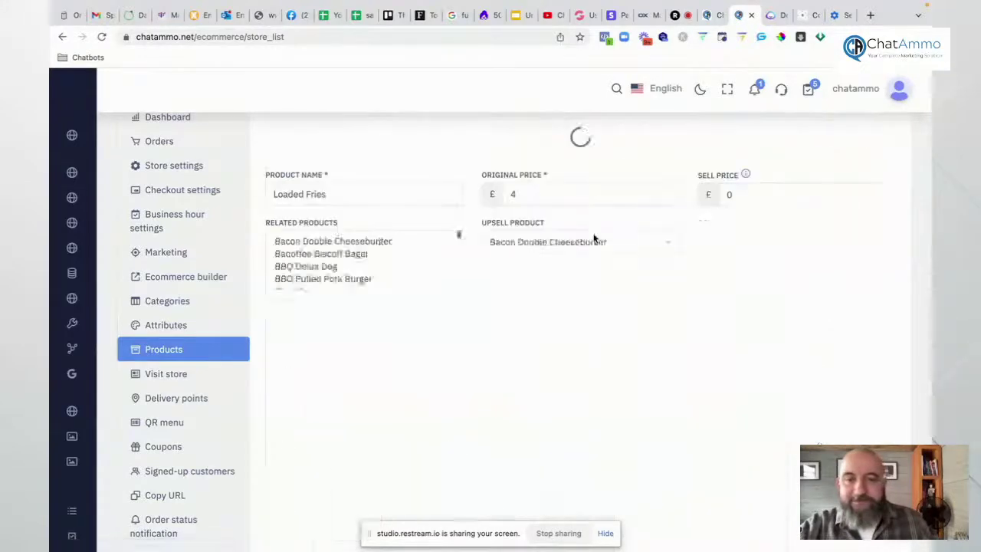
scroll(336, 211, up, 1)
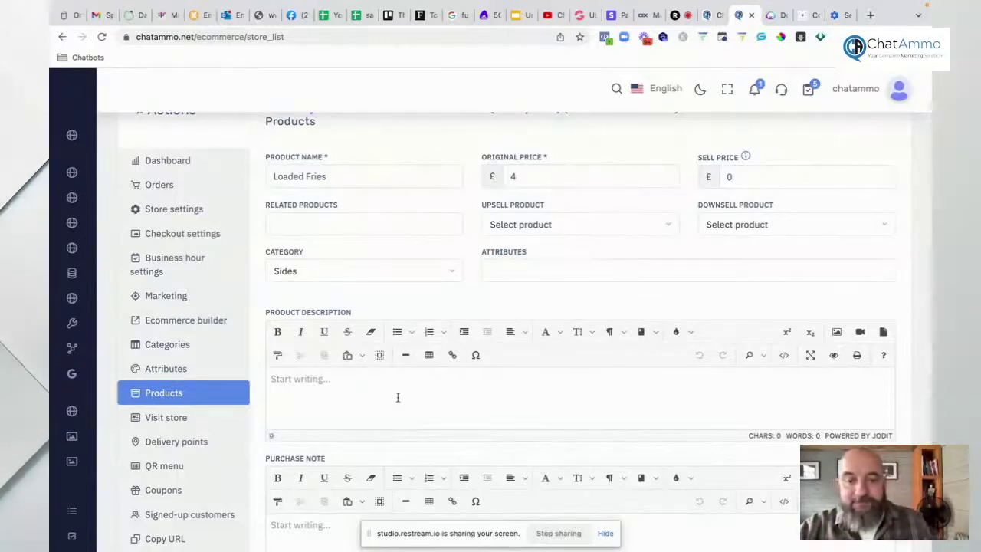
scroll(397, 397, down, 5)
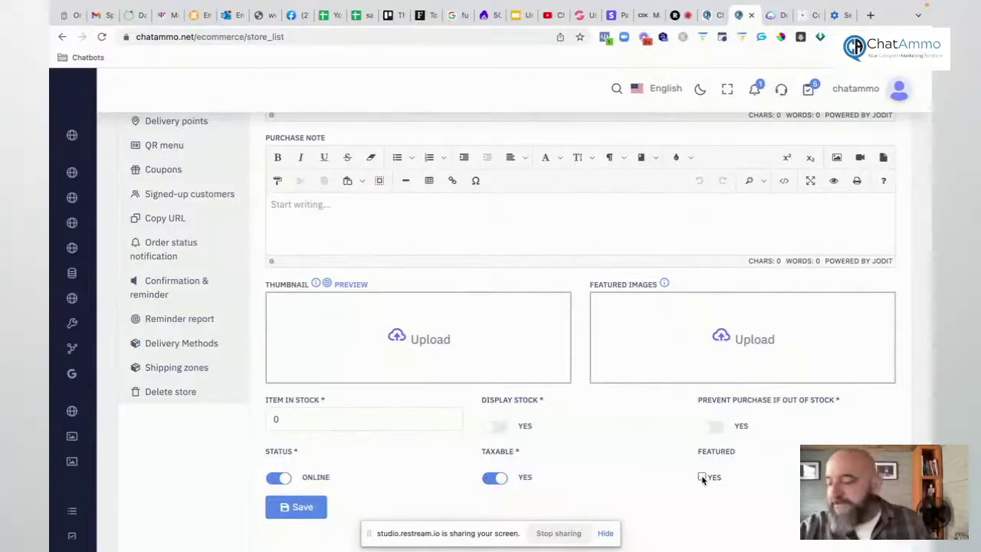
scroll(350, 360, up, 2)
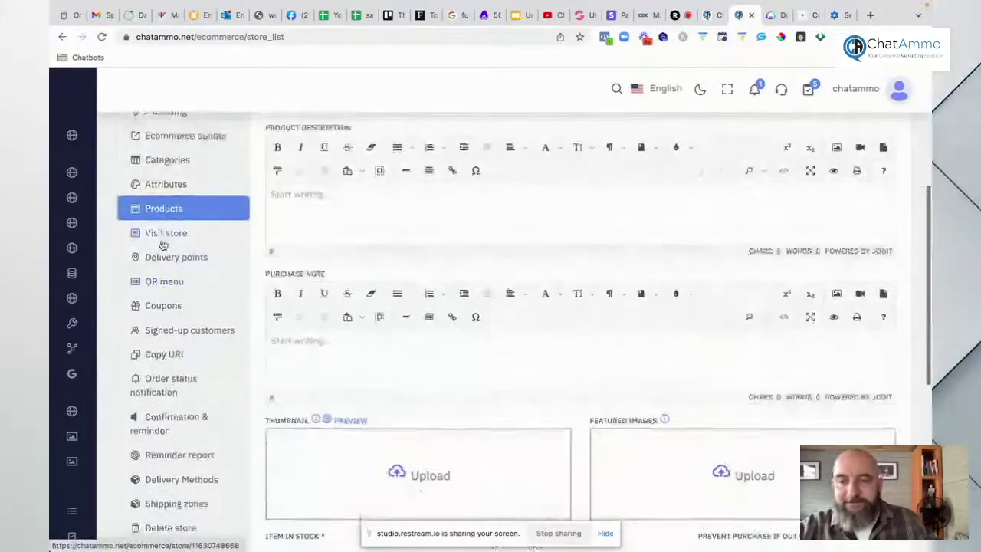
click(163, 243)
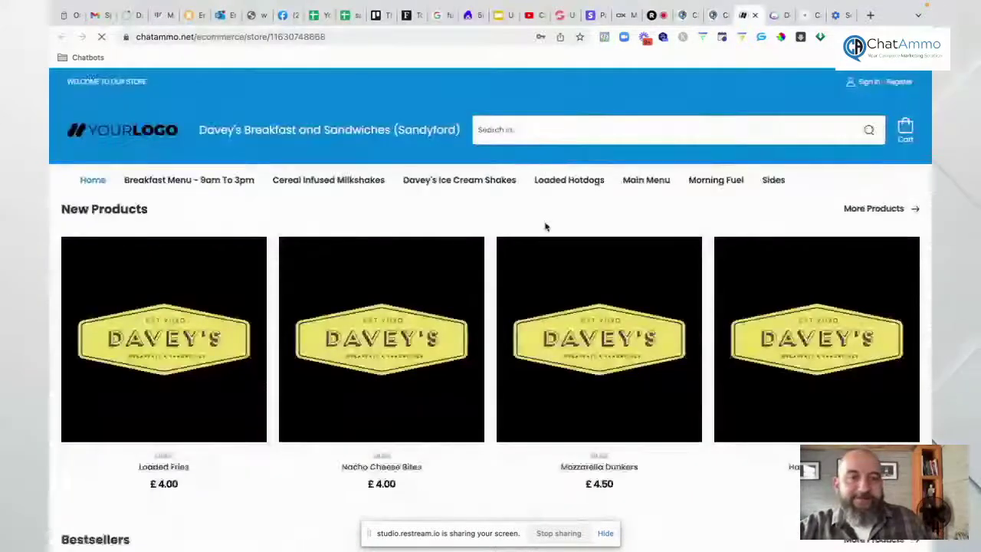
Step: Browse the Breakfast Menu, Cereal Infused Milkshakes and Davey's Ice Cream Shakes categories
scroll(545, 230, down, 2)
scroll(543, 234, down, 3)
scroll(541, 235, up, 5)
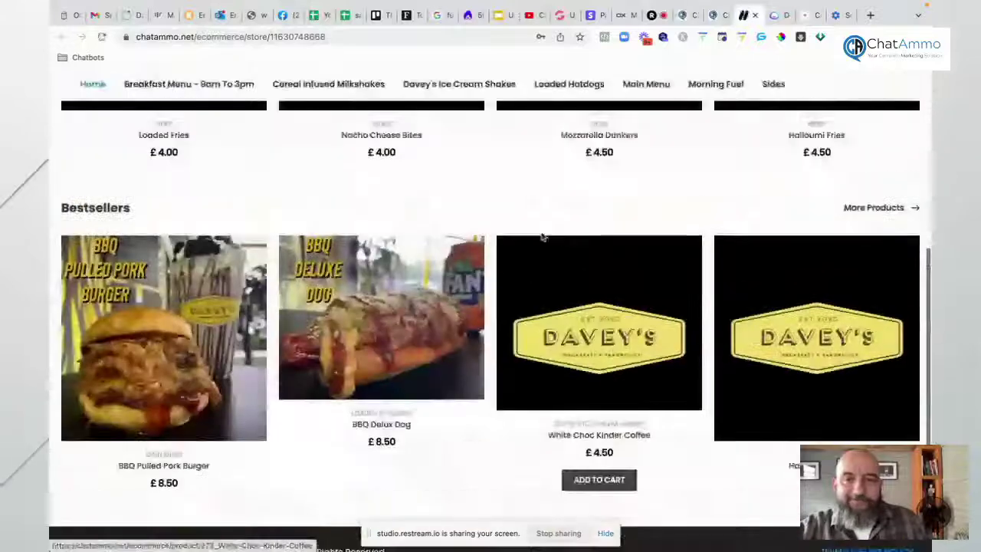
click(216, 181)
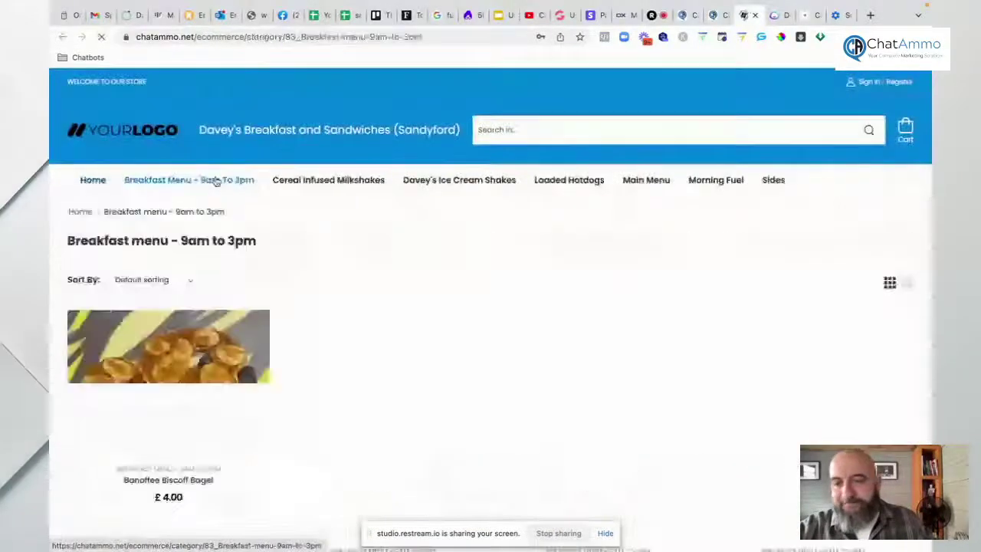
click(300, 181)
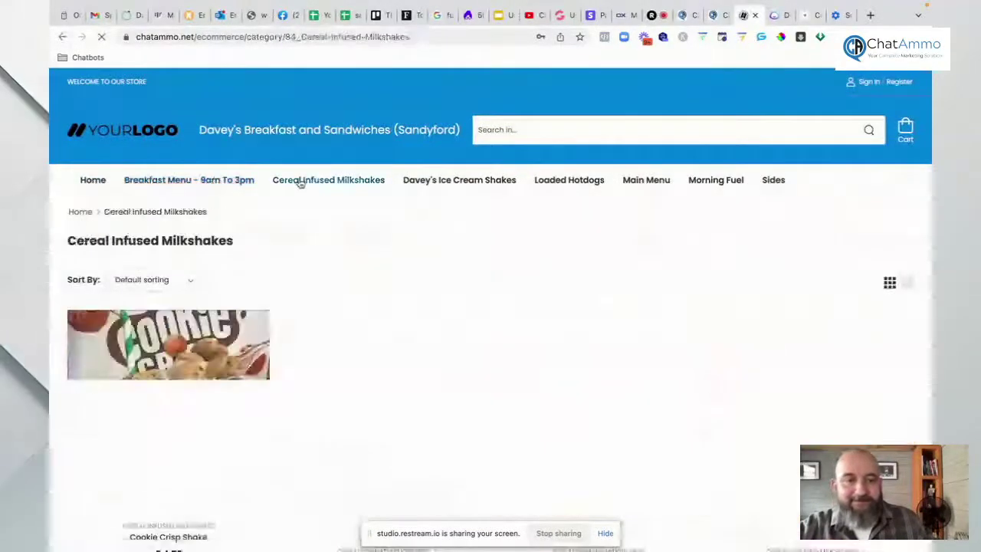
click(469, 182)
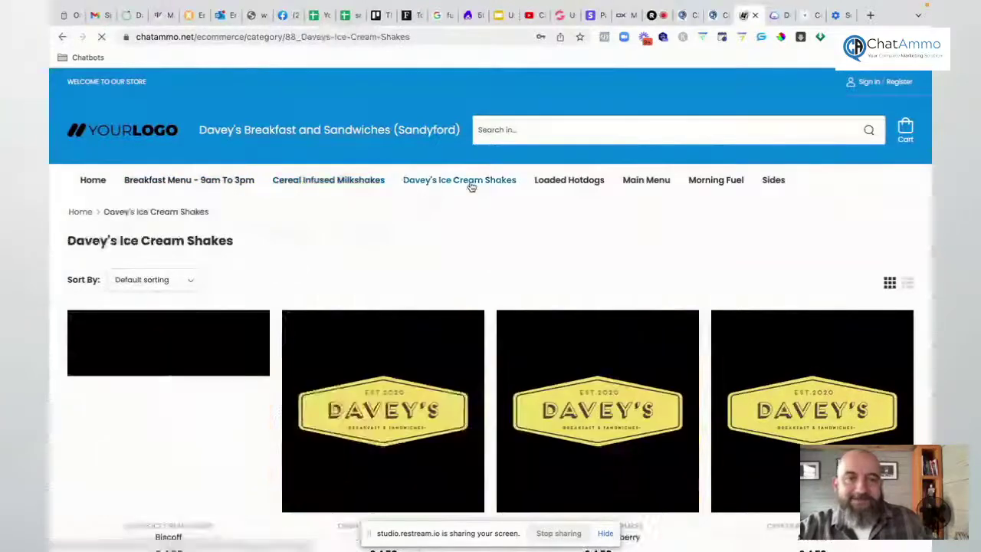
Step: Browse Loaded Hotdogs, Main Menu, Morning Fuel and Sides, then close the storefront tab
click(574, 181)
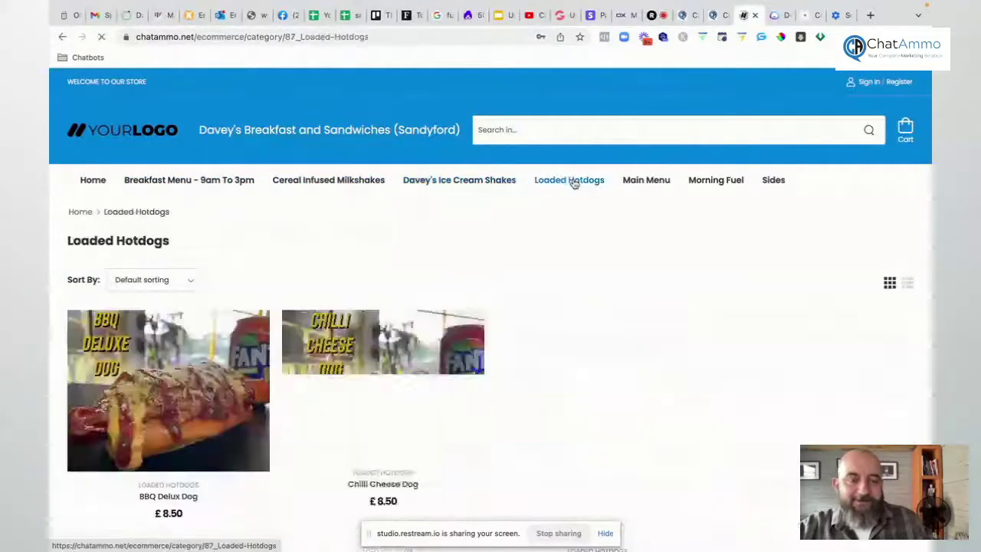
click(642, 185)
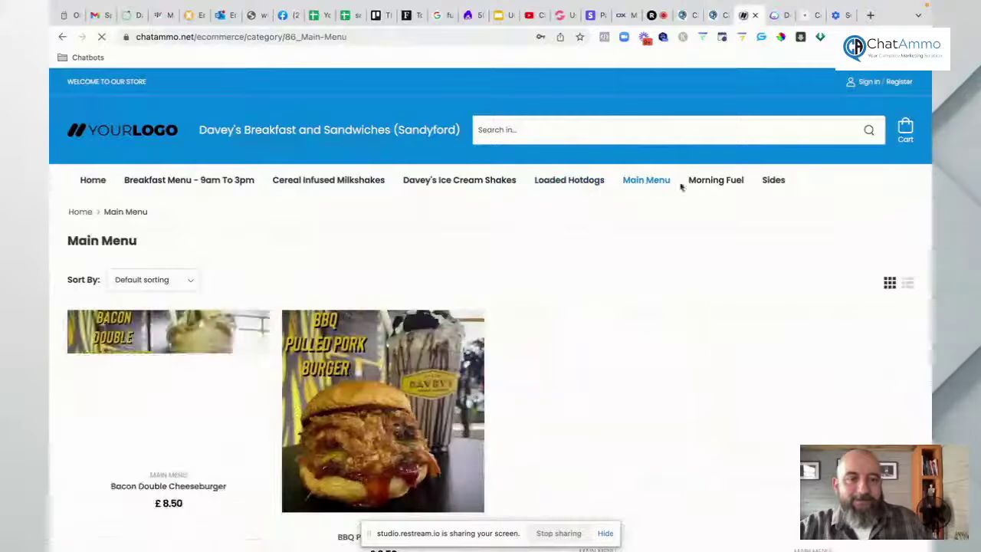
click(720, 183)
click(774, 184)
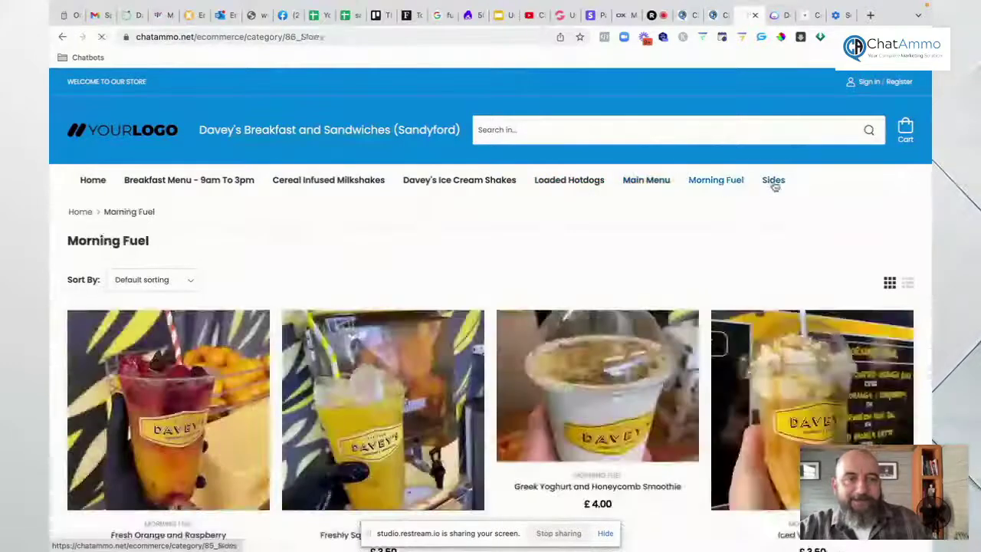
scroll(305, 316, down, 2)
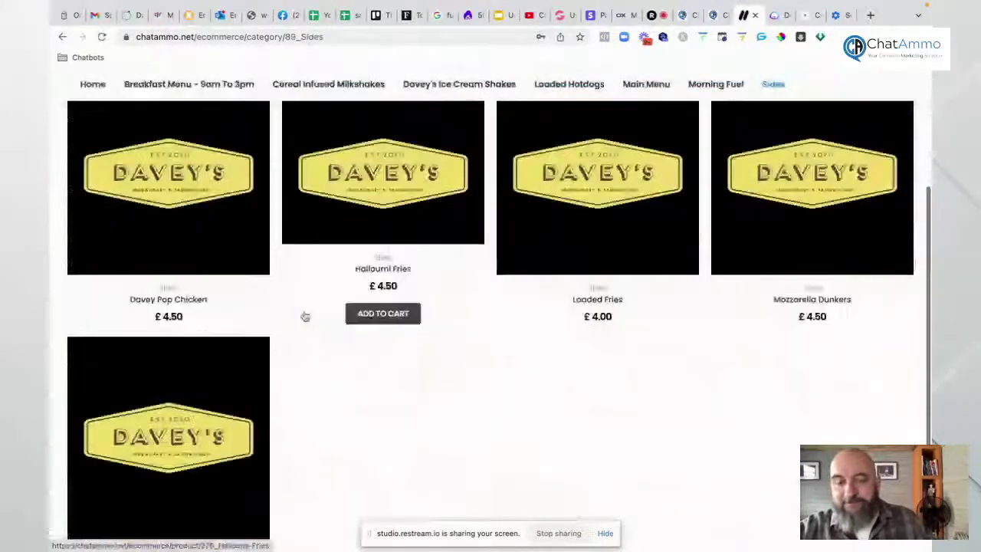
mouse_move(580, 5)
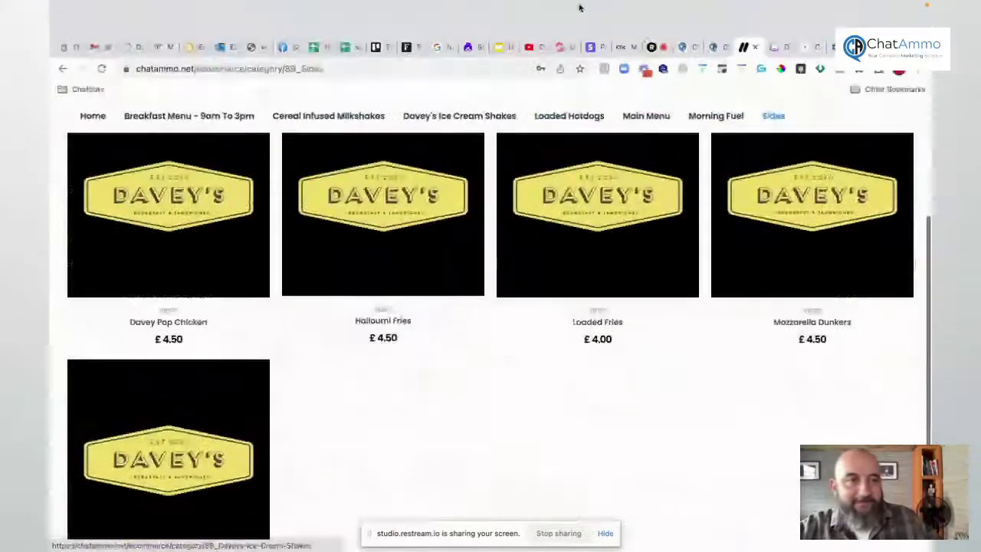
click(757, 47)
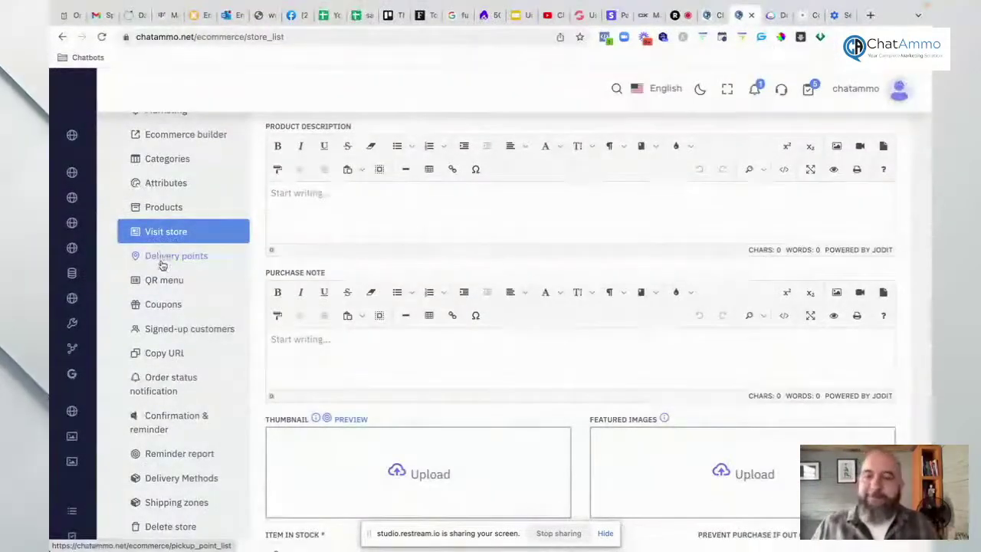
Step: Open the store's Delivery Points list showing Table 1, table 10, Table 2 and Table 3
click(162, 259)
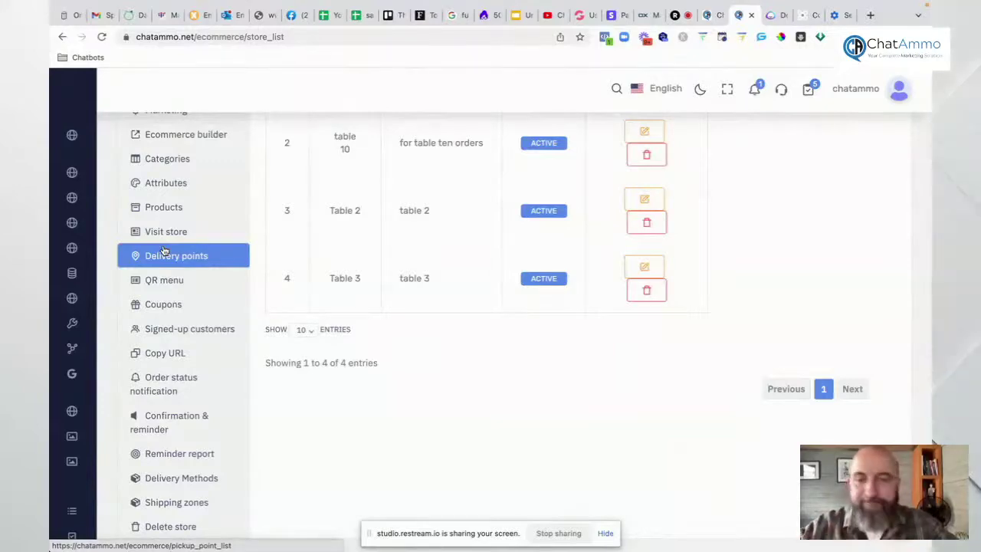
scroll(328, 286, up, 1)
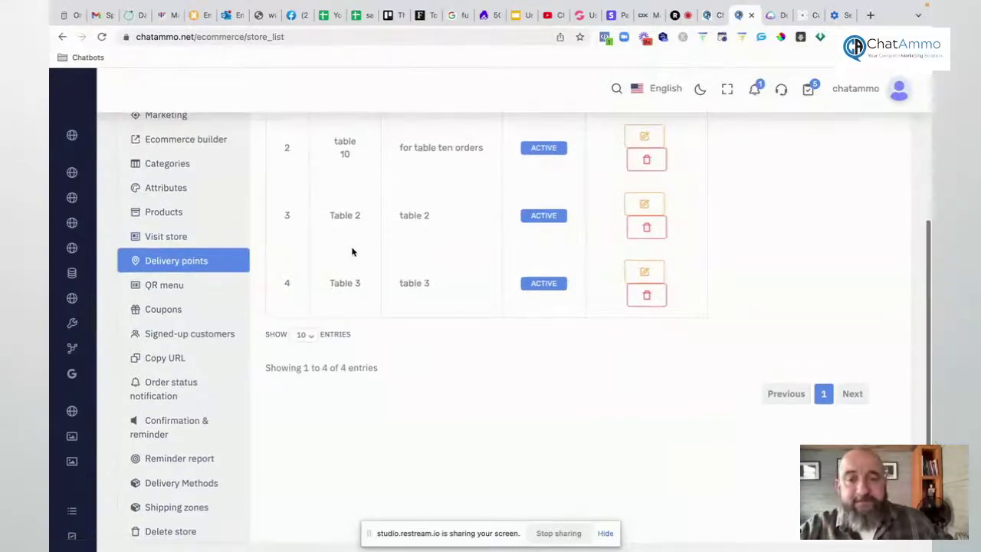
scroll(351, 253, up, 4)
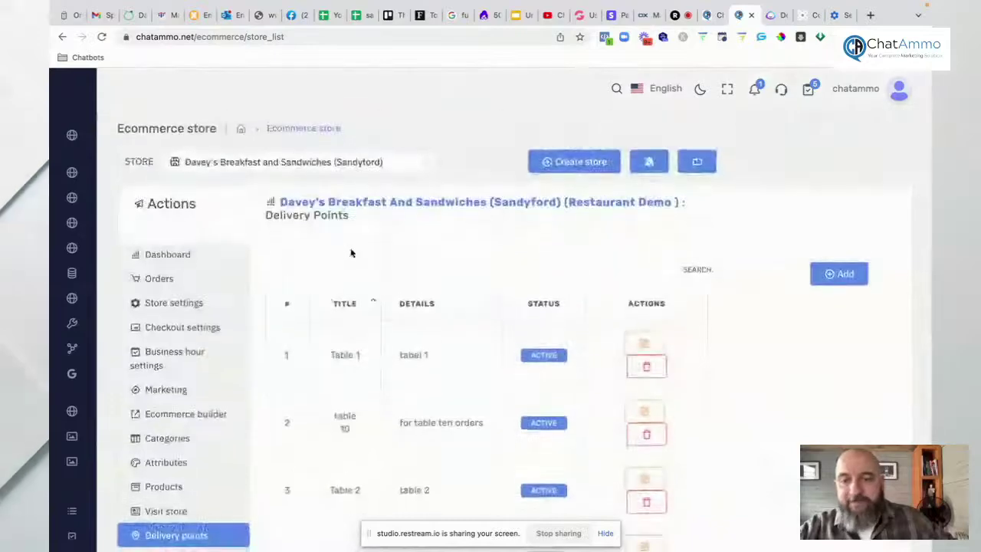
scroll(219, 426, down, 2)
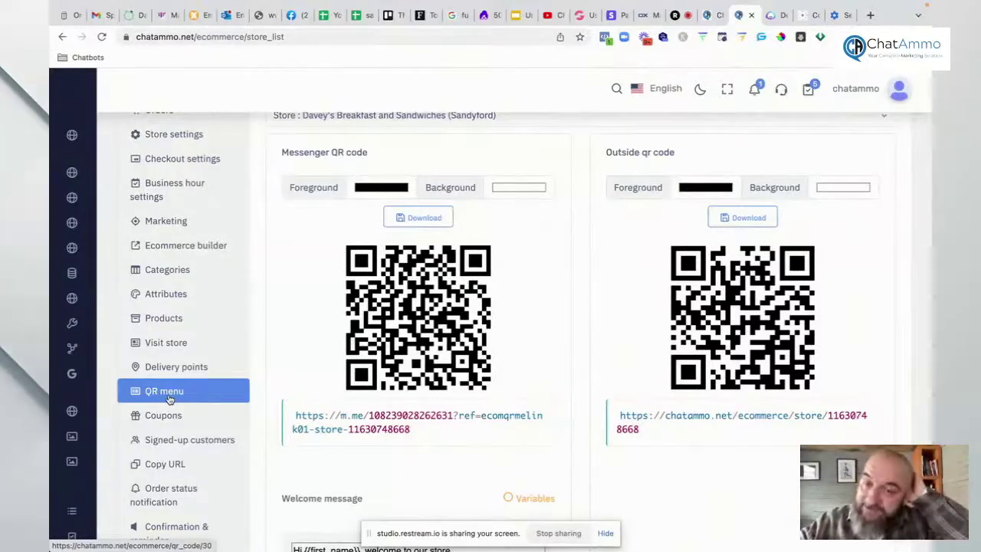
Step: Check the empty Coupons list, then view the single signed-up customer
click(164, 415)
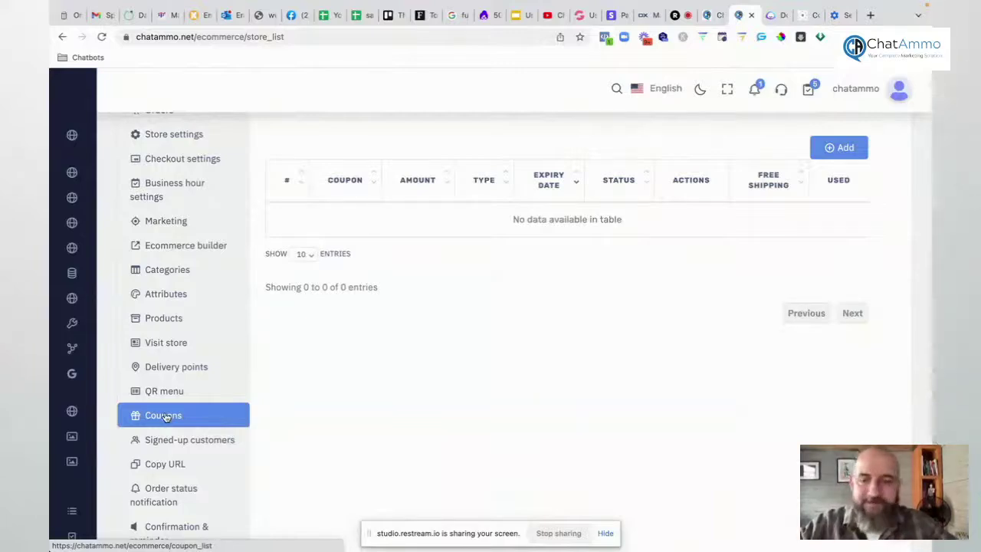
click(175, 441)
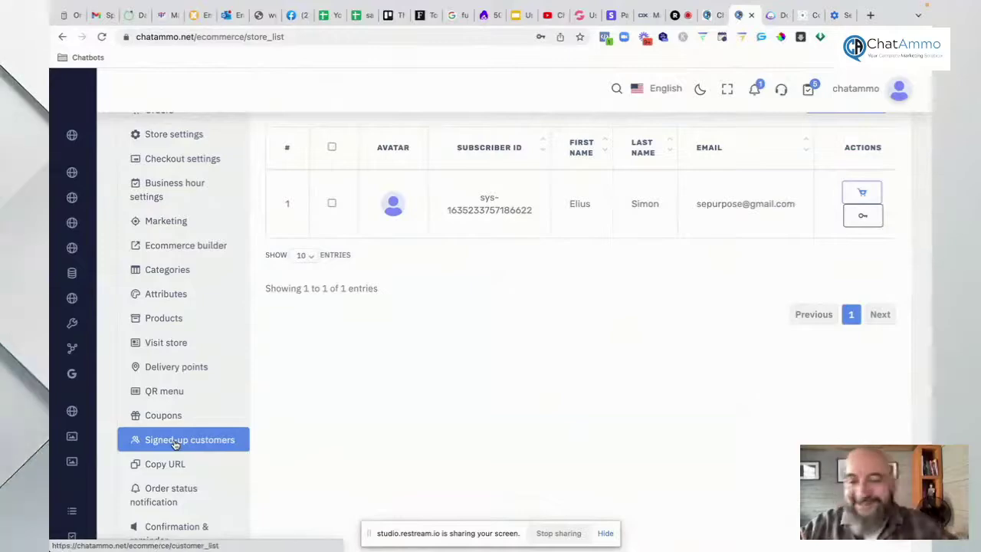
Step: Open the store's Copy URL page and show its widget embed code
click(164, 465)
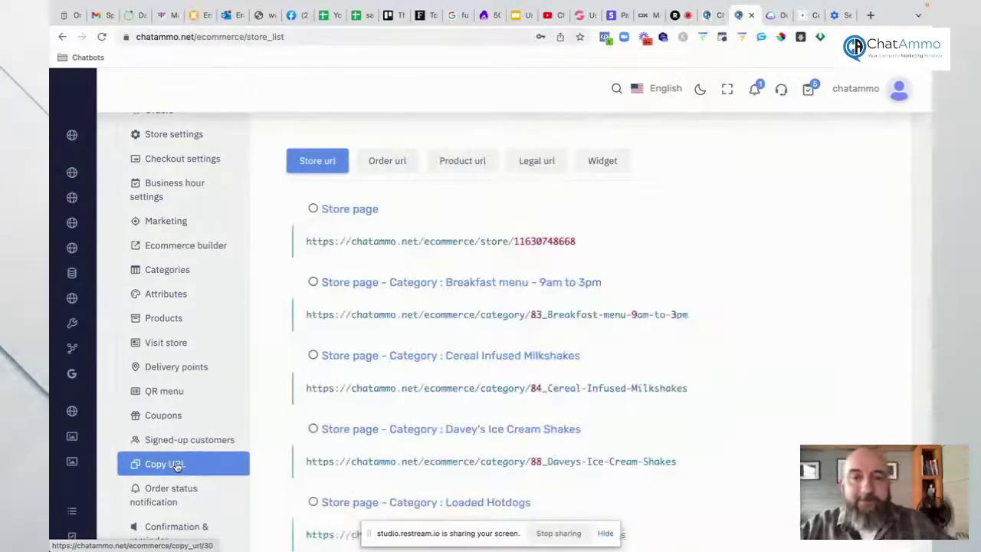
scroll(369, 457, down, 2)
scroll(370, 457, up, 1)
scroll(369, 457, up, 2)
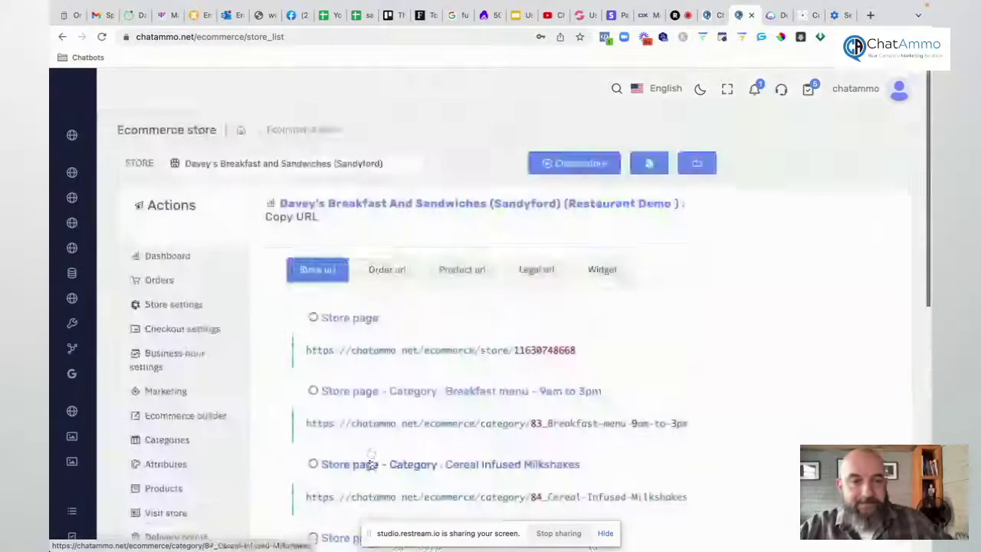
click(602, 268)
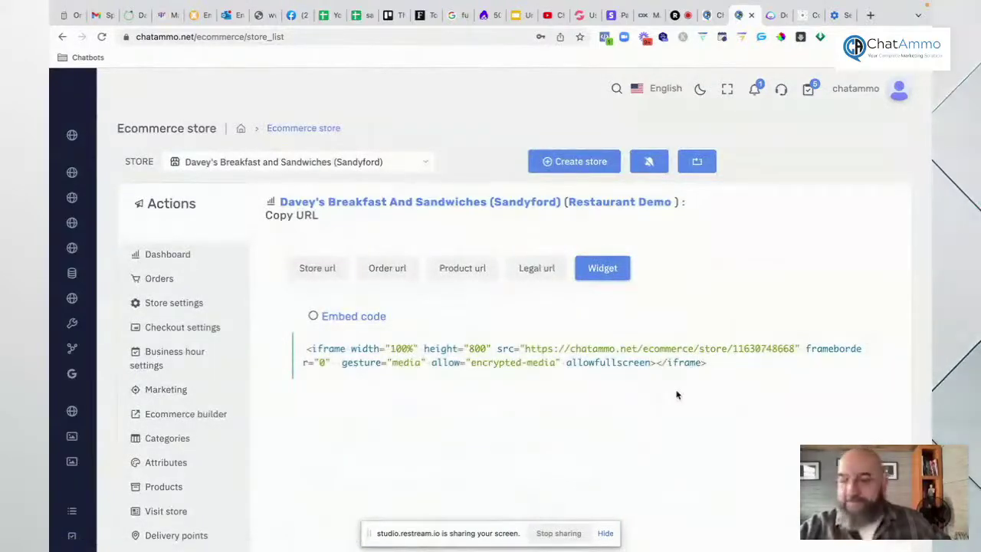
Step: Cycle through the Legal, Product, Order and Store URL tabs, ending on category links
click(536, 270)
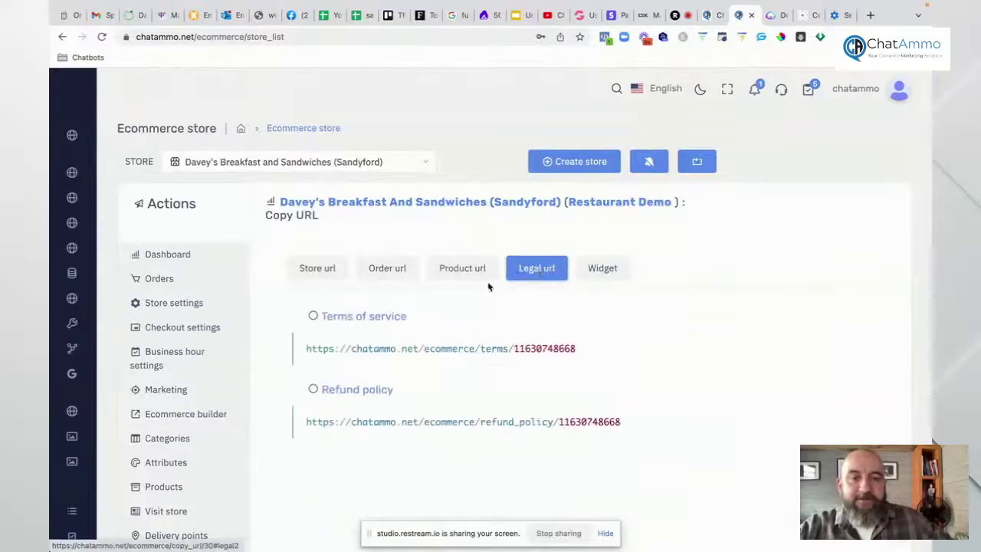
click(464, 270)
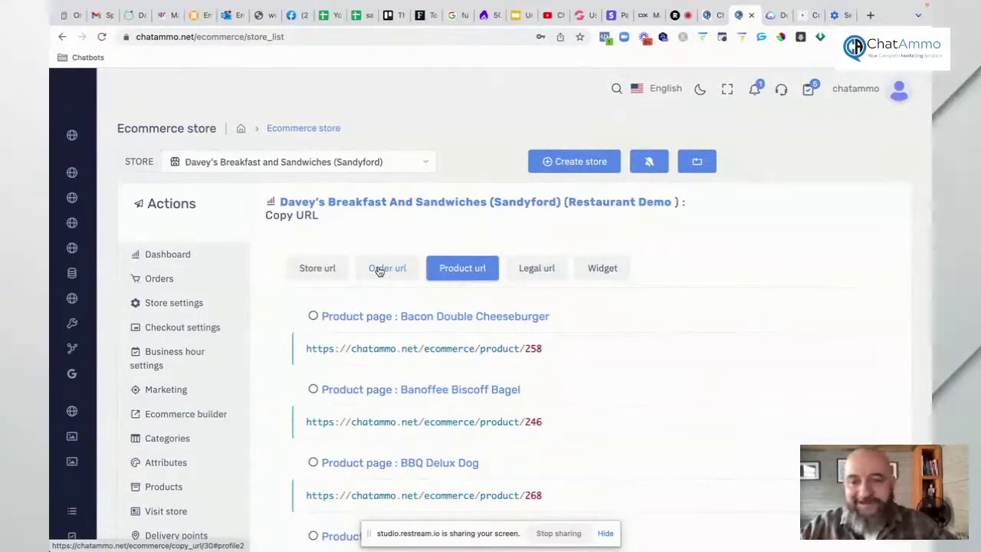
click(379, 272)
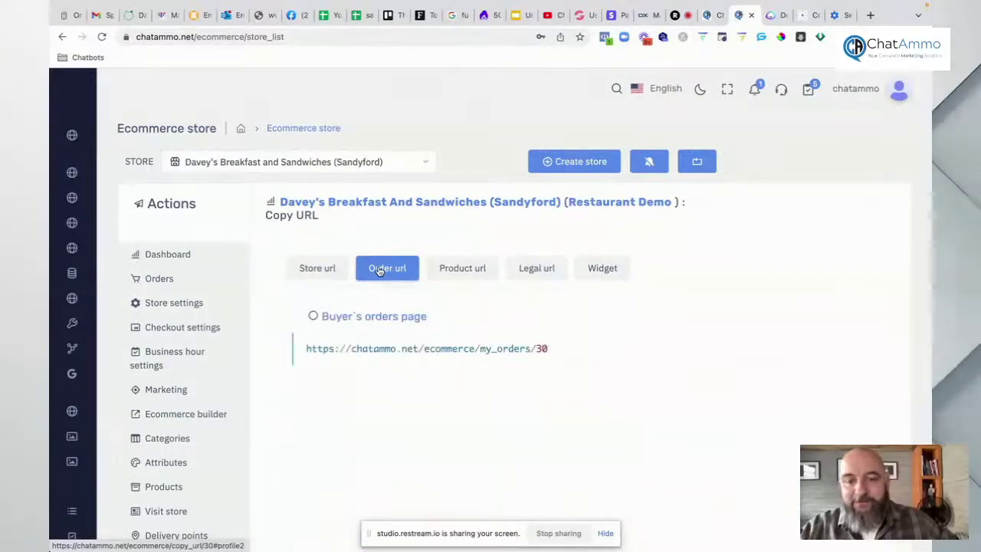
click(316, 274)
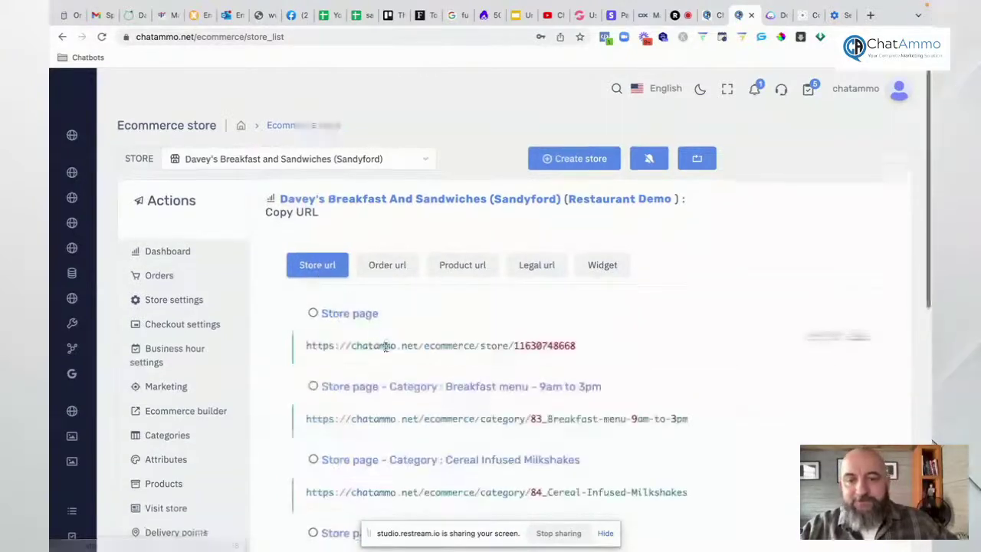
scroll(386, 347, down, 2)
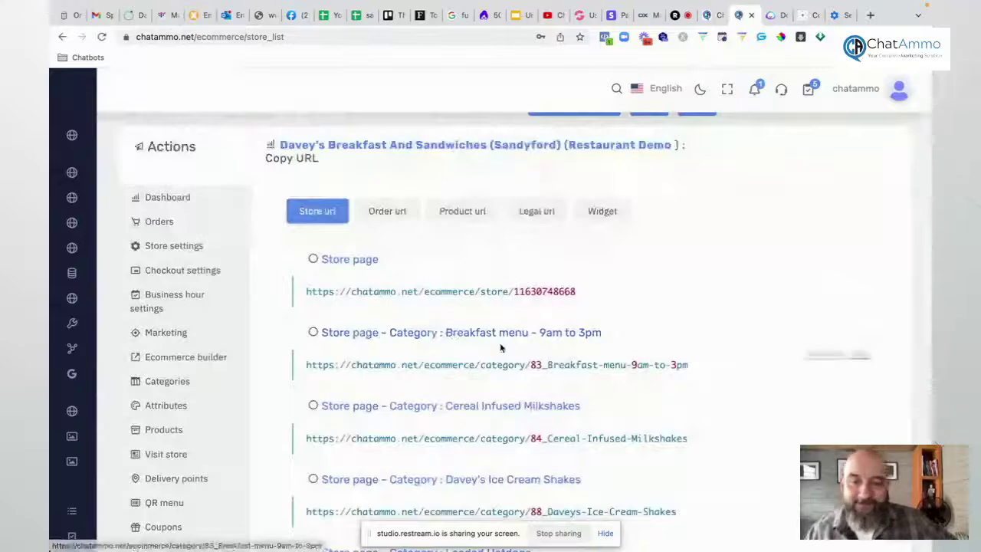
scroll(494, 354, down, 5)
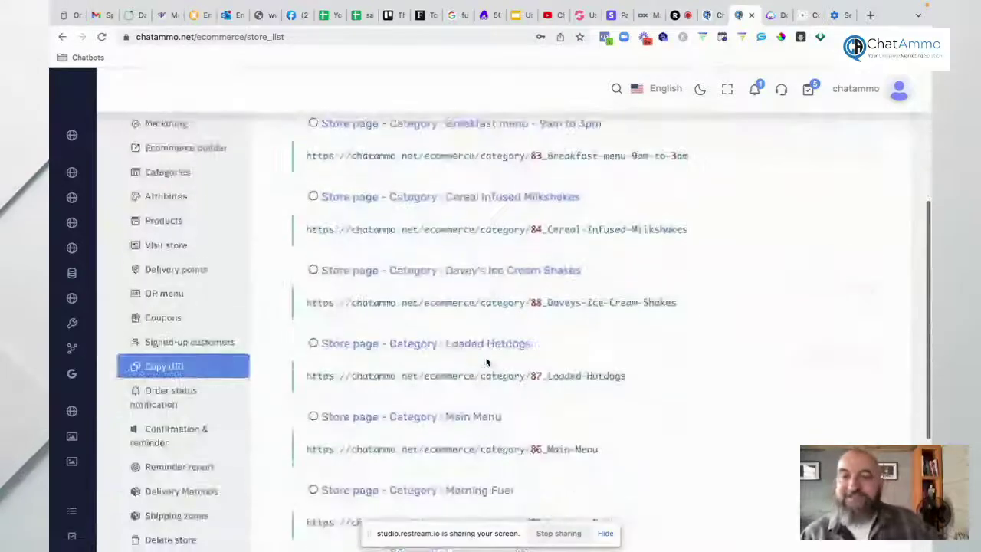
Step: Scroll through the order status notification messages, then open the Confirmation & reminder settings
click(192, 393)
scroll(475, 268, down, 2)
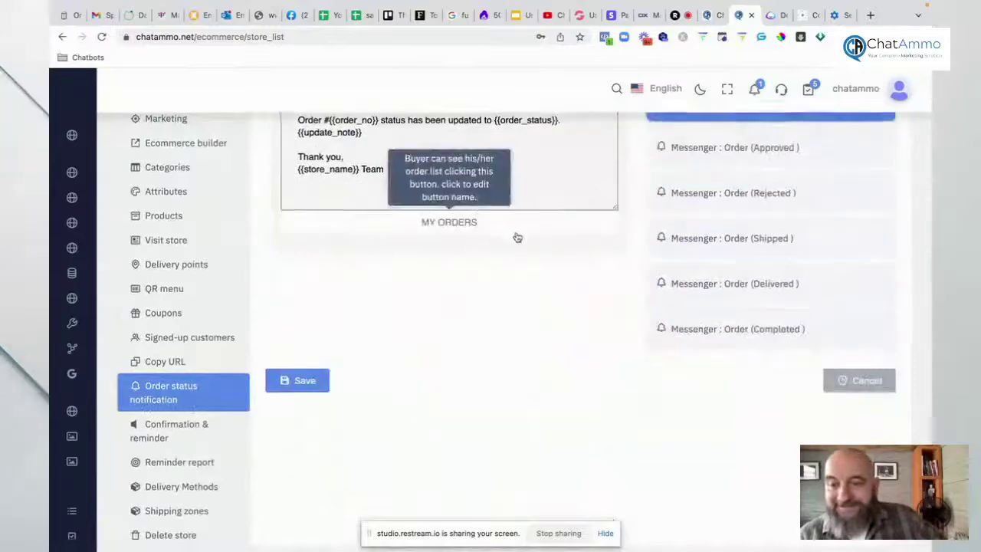
scroll(517, 238, up, 3)
scroll(518, 238, down, 1)
scroll(515, 232, up, 1)
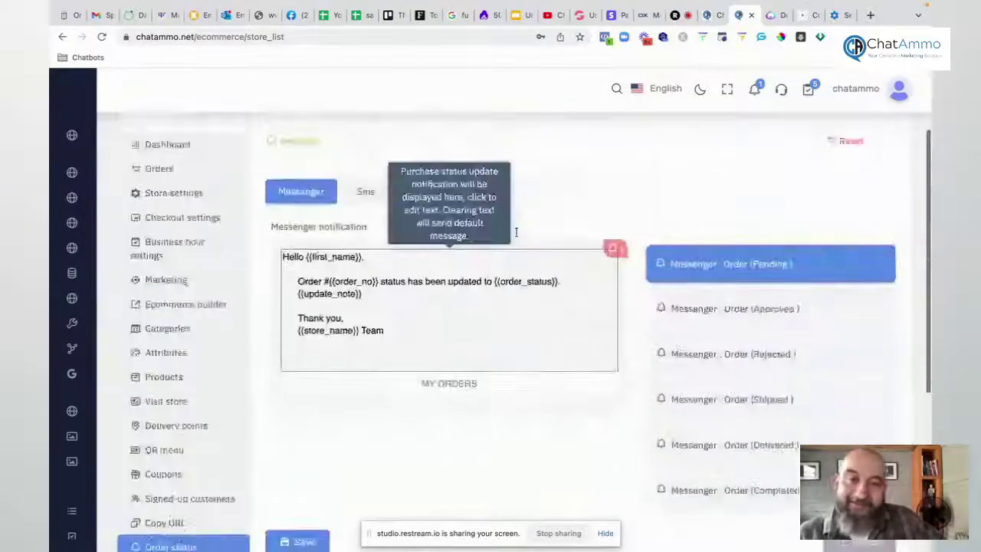
scroll(515, 232, up, 1)
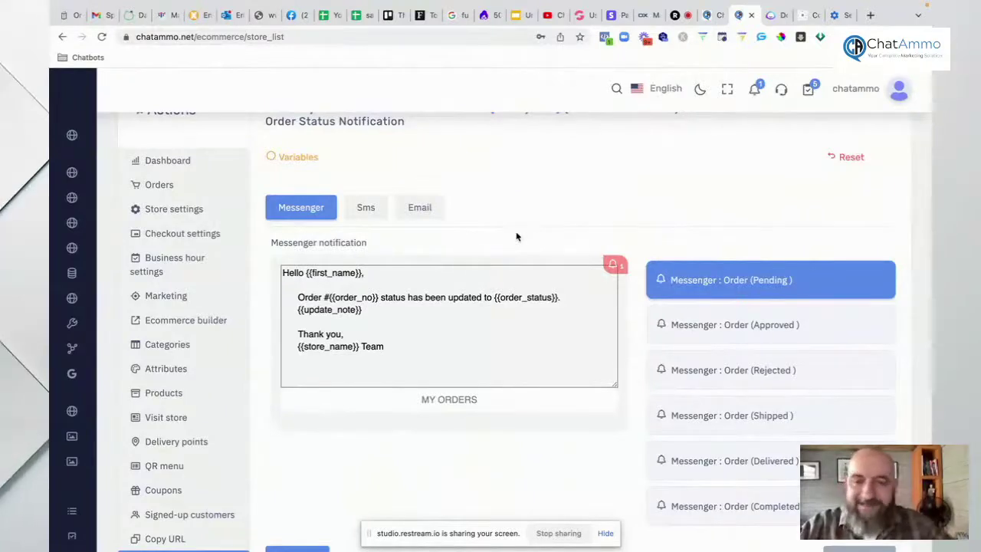
scroll(452, 188, up, 1)
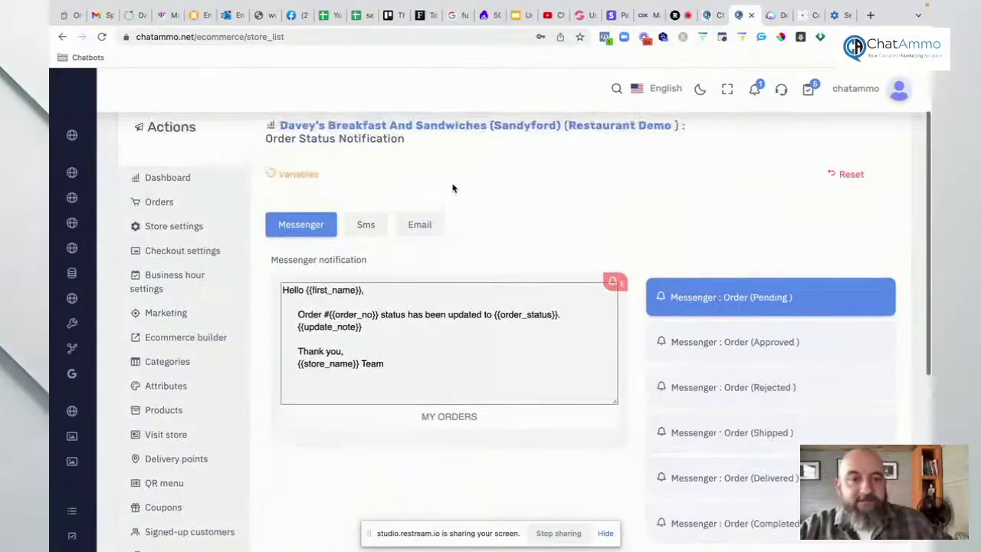
scroll(452, 187, up, 1)
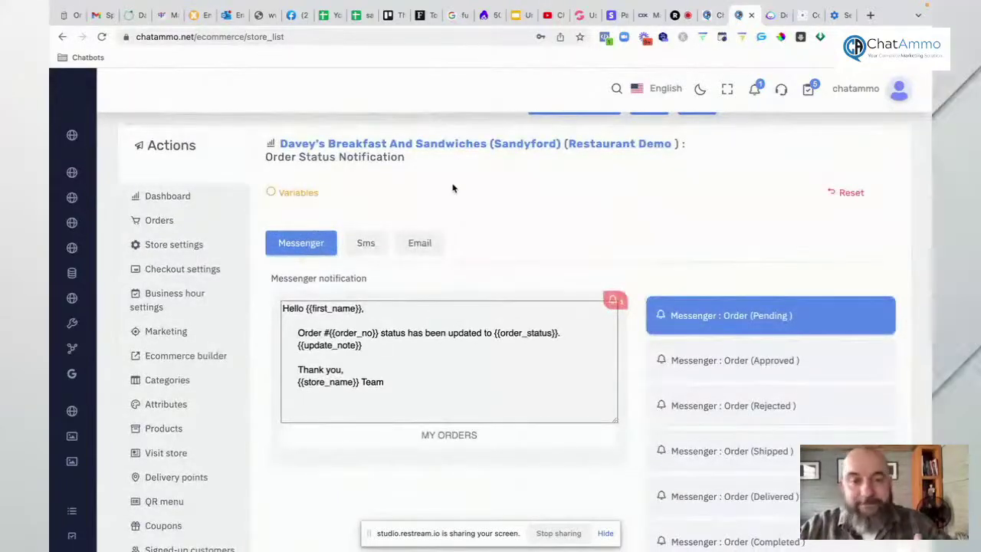
scroll(452, 191, down, 4)
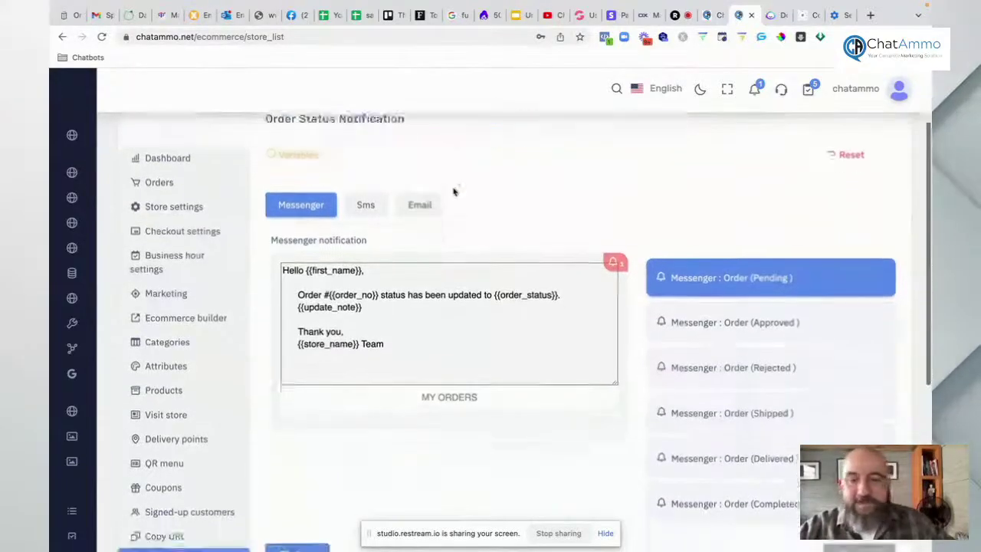
scroll(617, 272, down, 1)
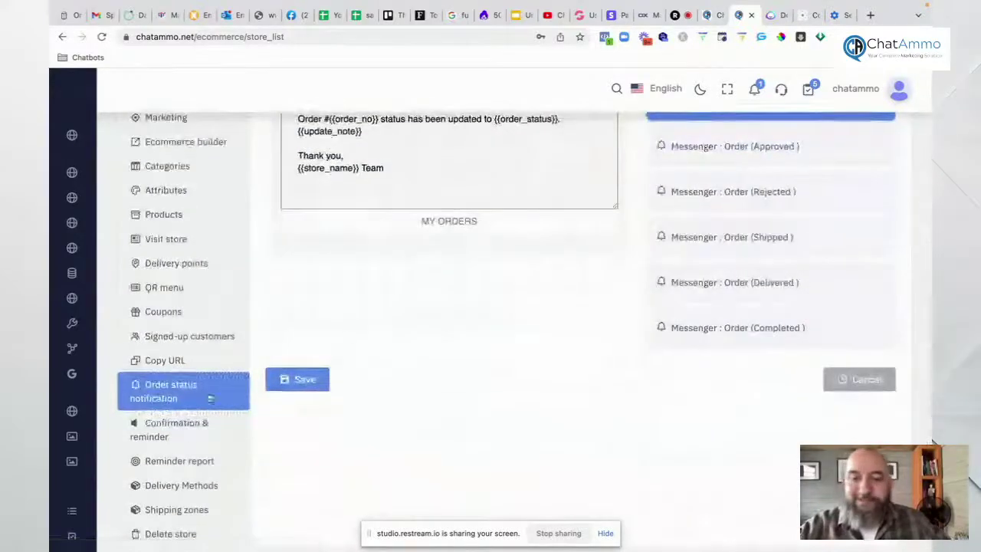
click(181, 427)
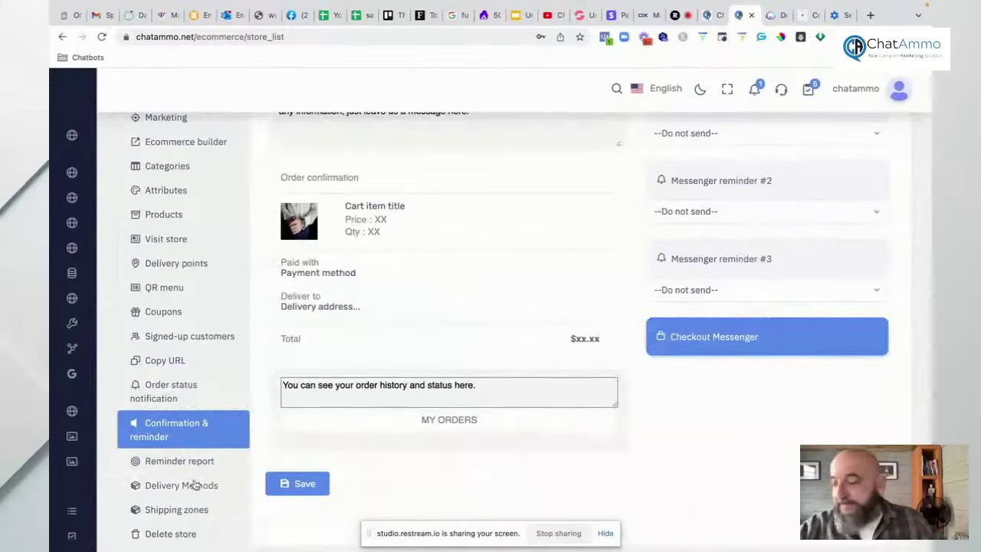
Step: View the empty Reminder report, then switch to the Restream Studio stream
click(177, 463)
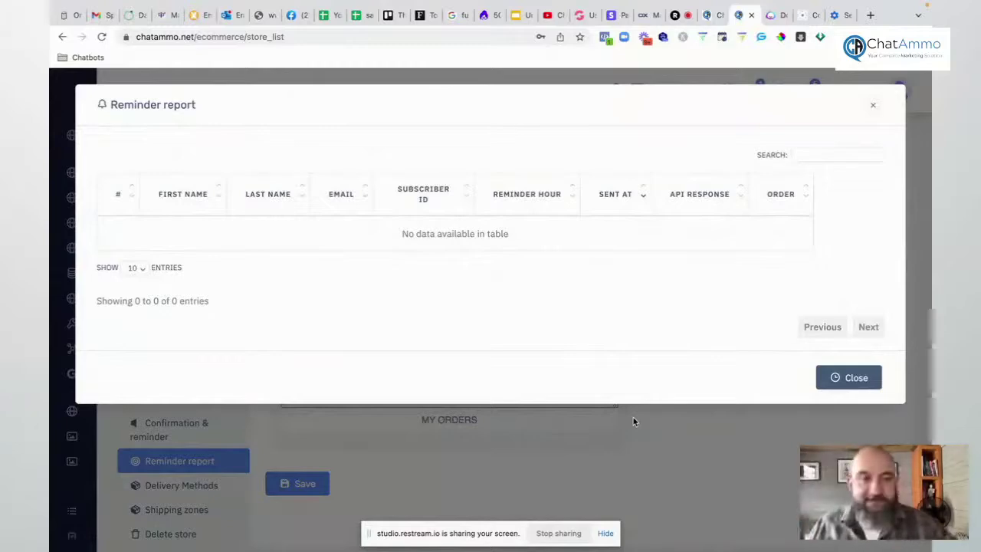
click(677, 21)
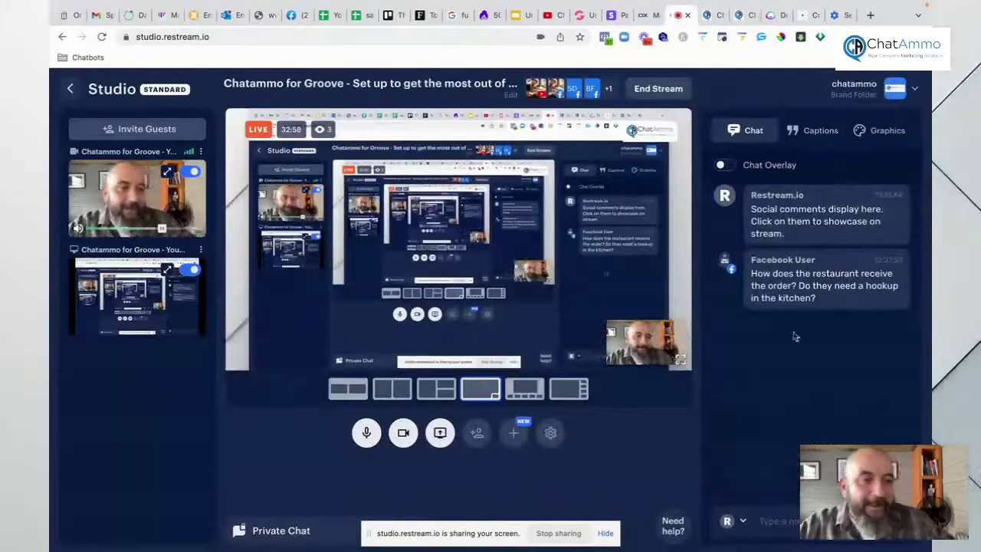
Step: Take the viewer's order question off the Restream broadcast and return to ChatAmmo
mouse_move(784, 293)
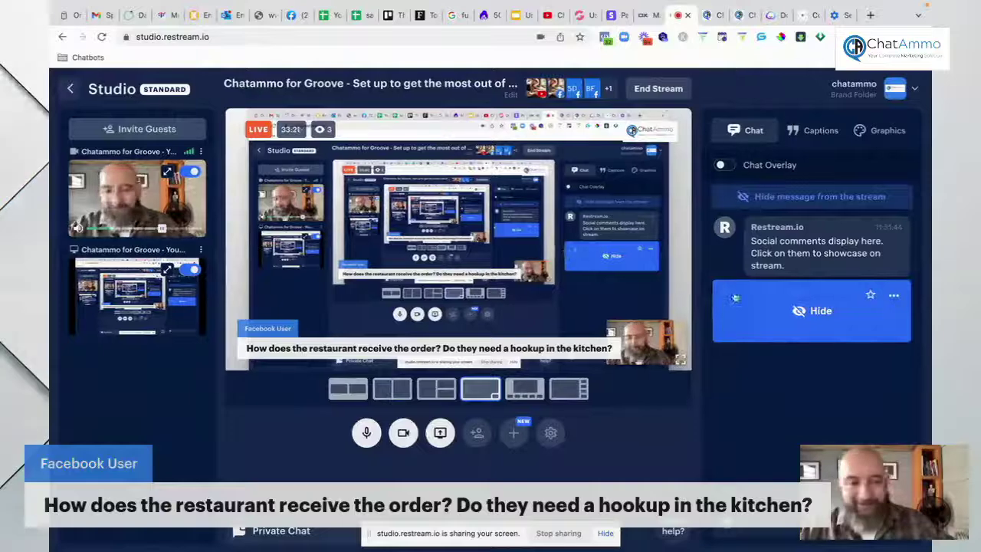
click(887, 305)
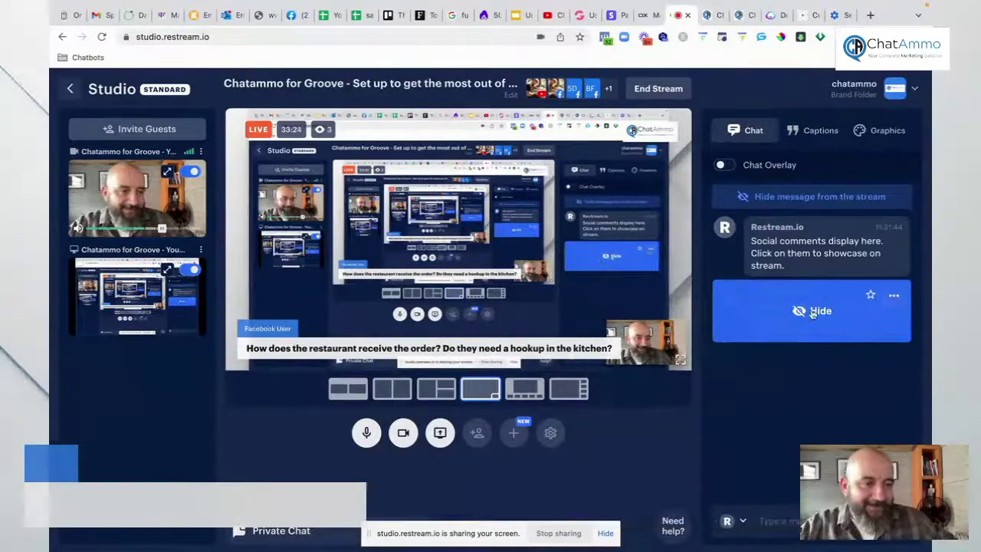
click(742, 17)
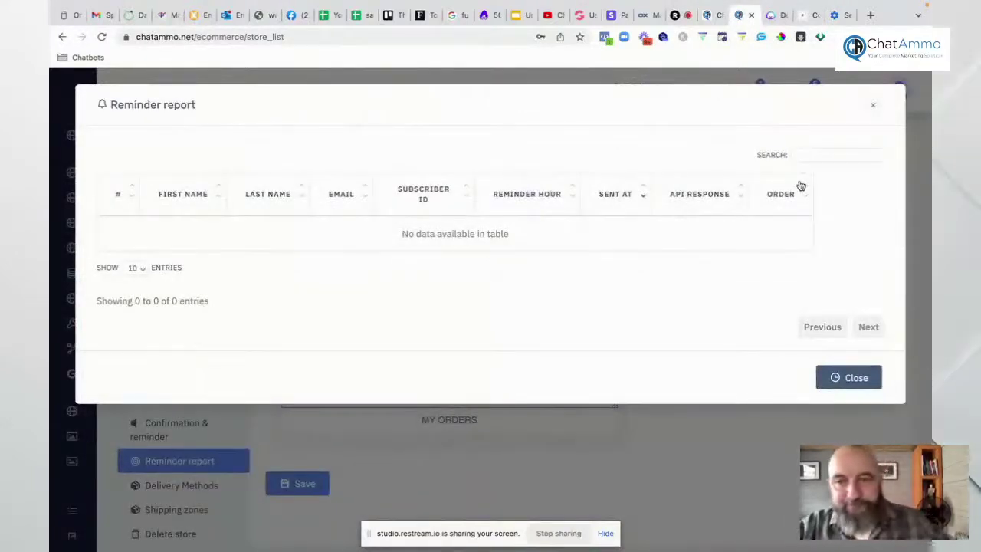
click(876, 107)
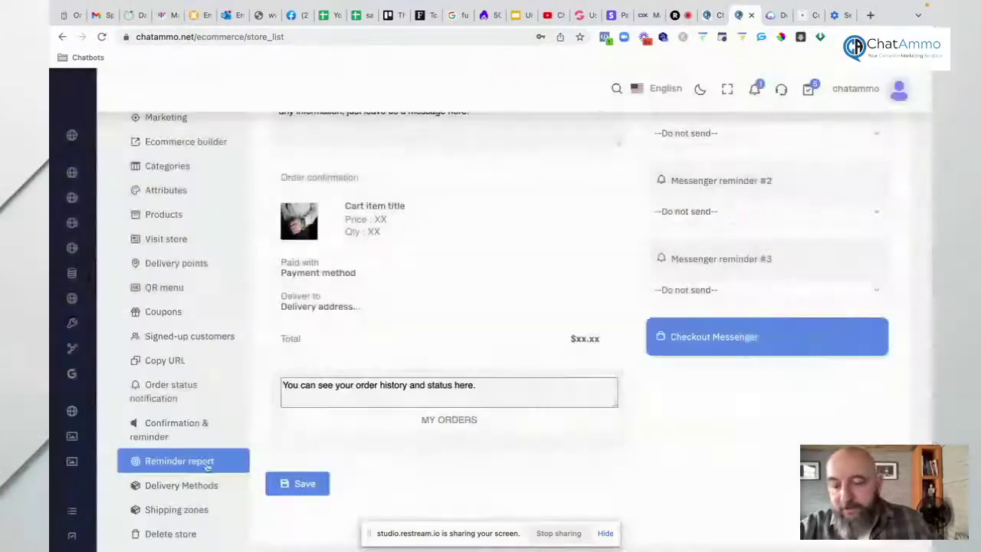
click(184, 485)
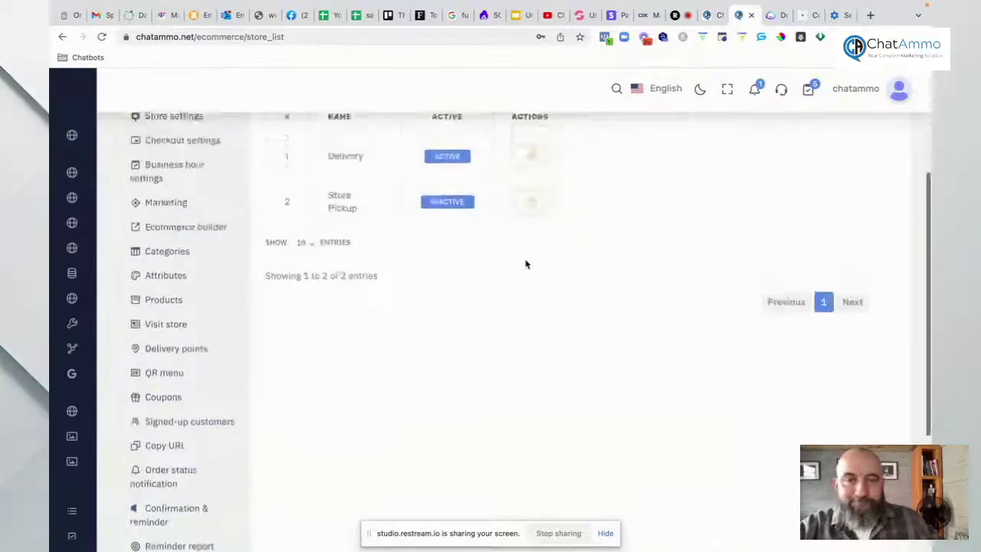
scroll(526, 262, up, 1)
scroll(525, 264, up, 2)
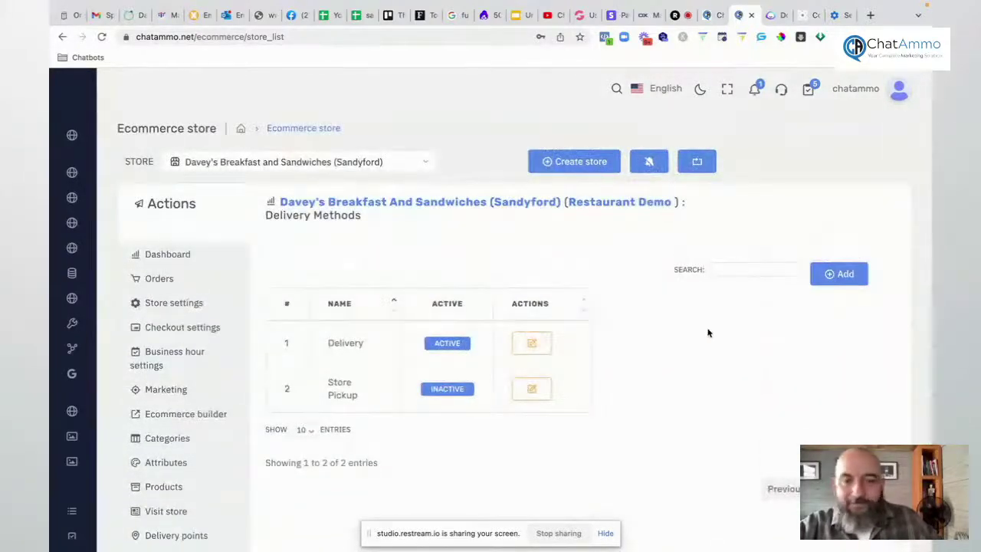
scroll(465, 335, down, 4)
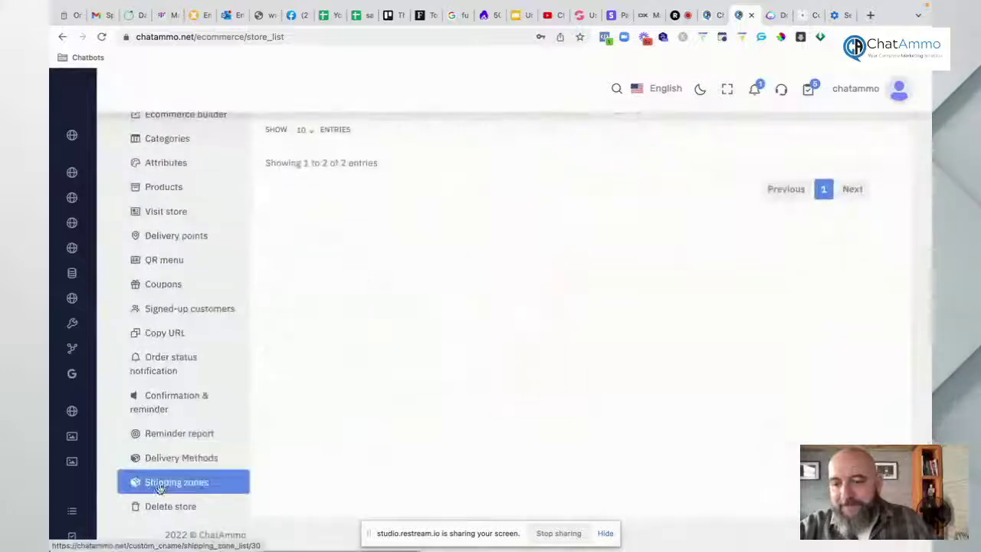
click(159, 487)
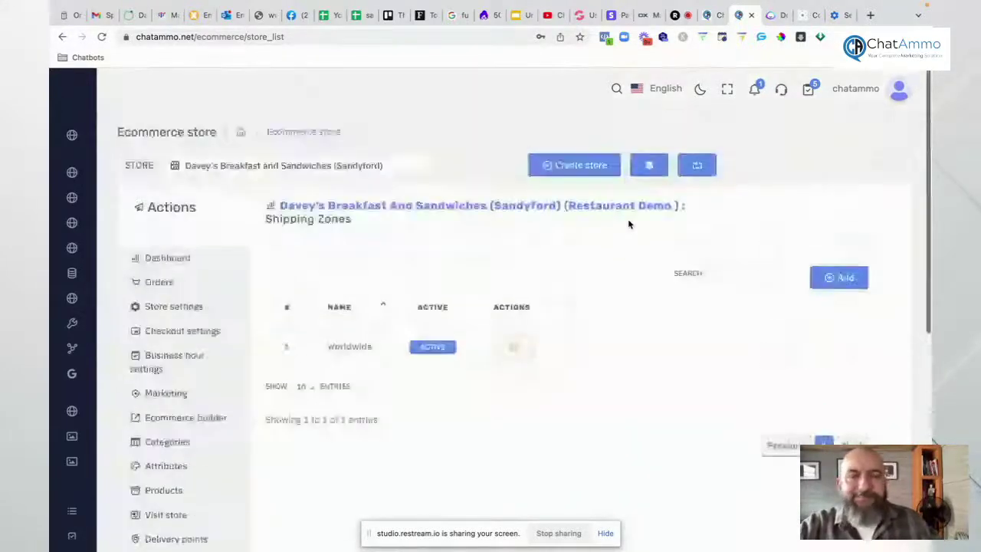
scroll(628, 223, down, 2)
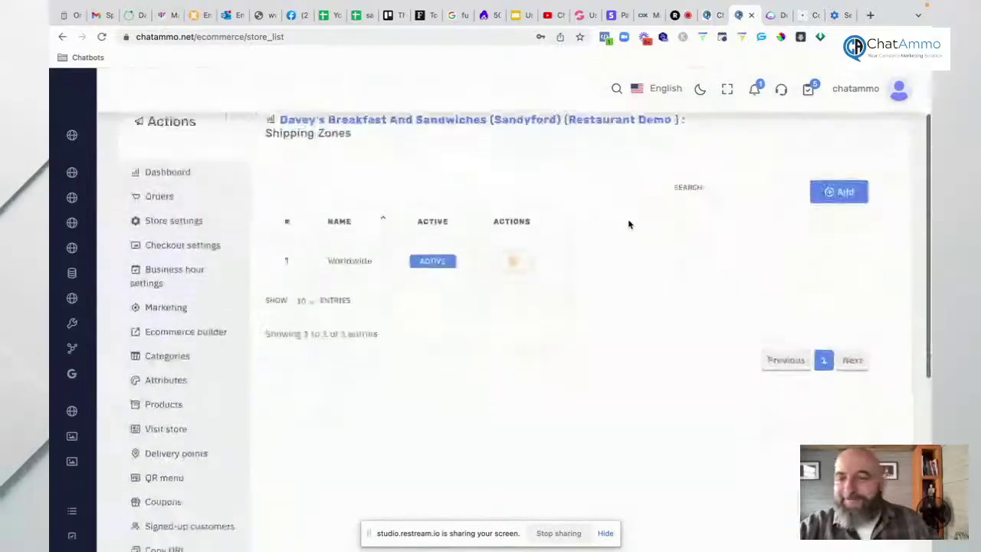
scroll(627, 223, down, 7)
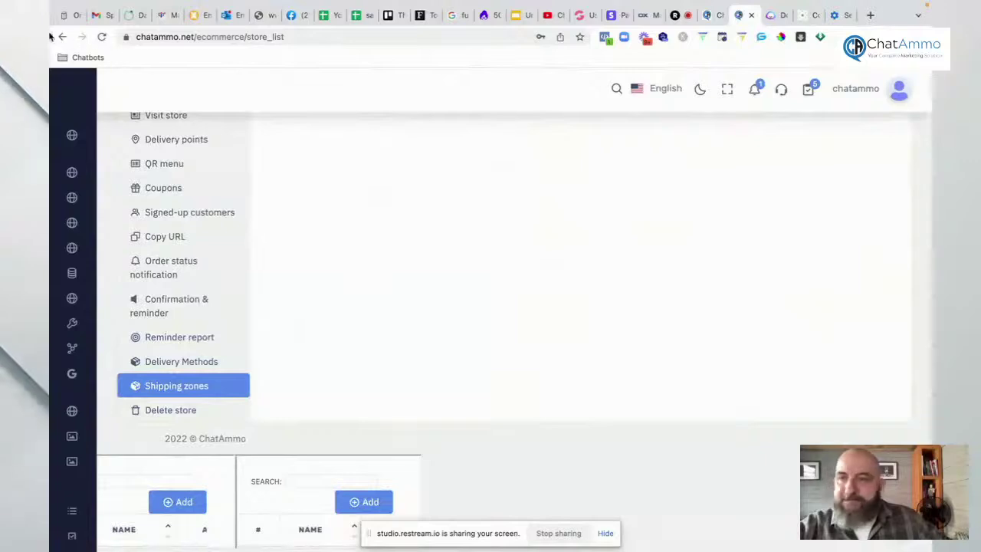
mouse_move(51, 162)
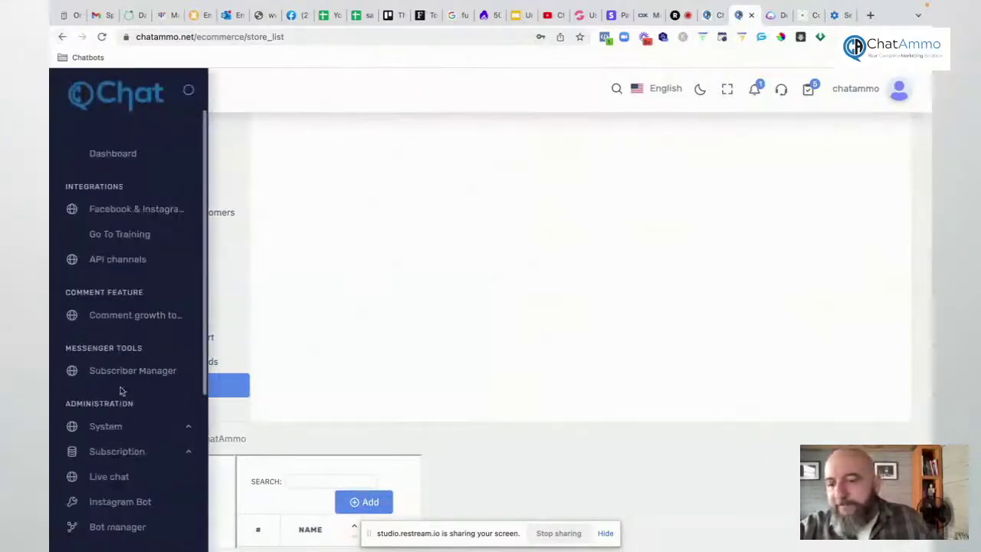
Step: Open Image Editor N2 and zoom its blank miniPaint canvas in and out
scroll(120, 391, down, 5)
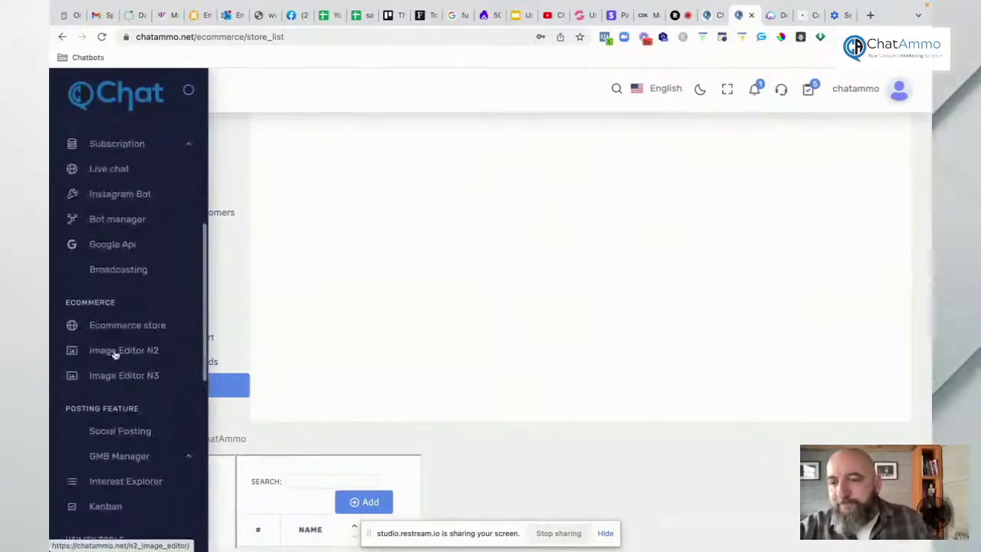
click(115, 351)
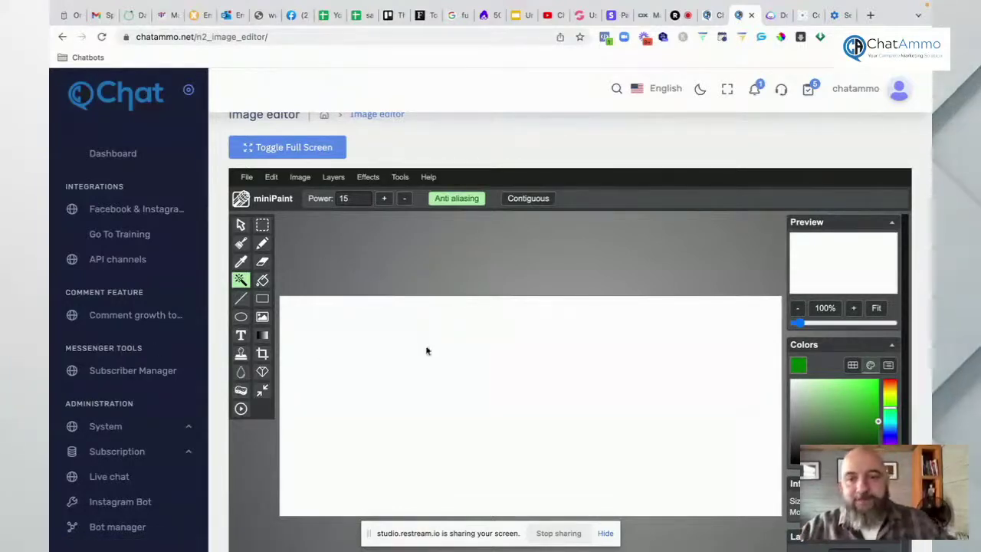
scroll(404, 277, down, 2)
scroll(405, 277, up, 10)
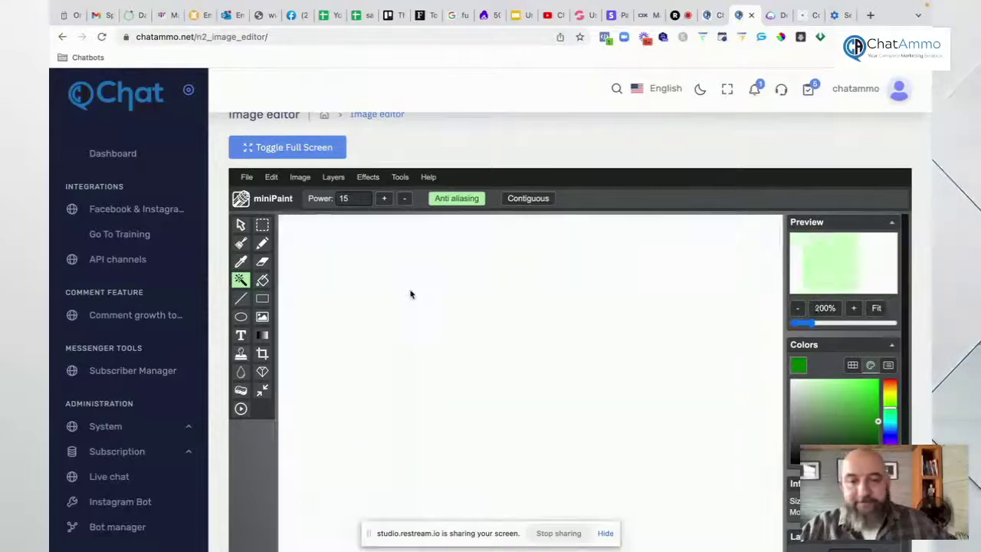
scroll(410, 293, down, 6)
scroll(410, 293, up, 3)
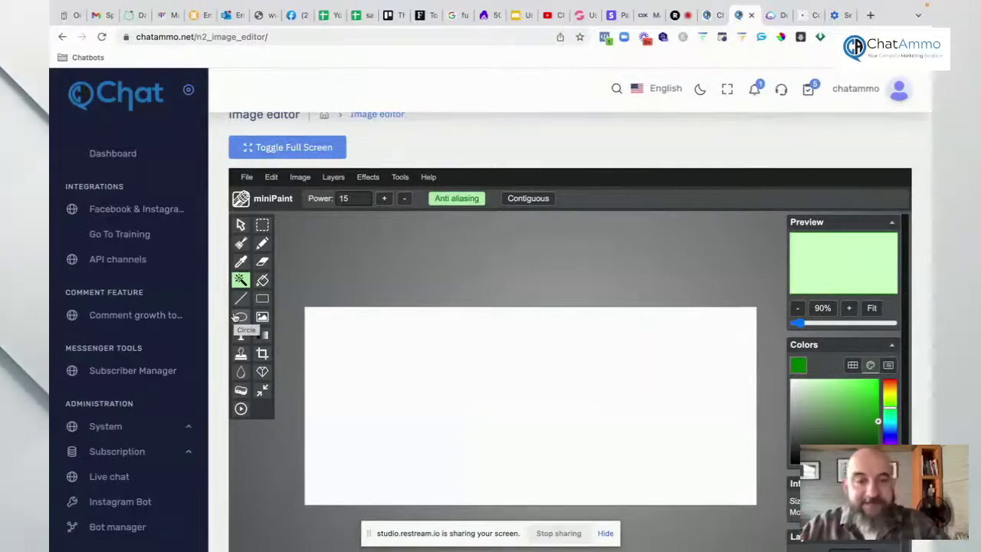
scroll(120, 381, down, 6)
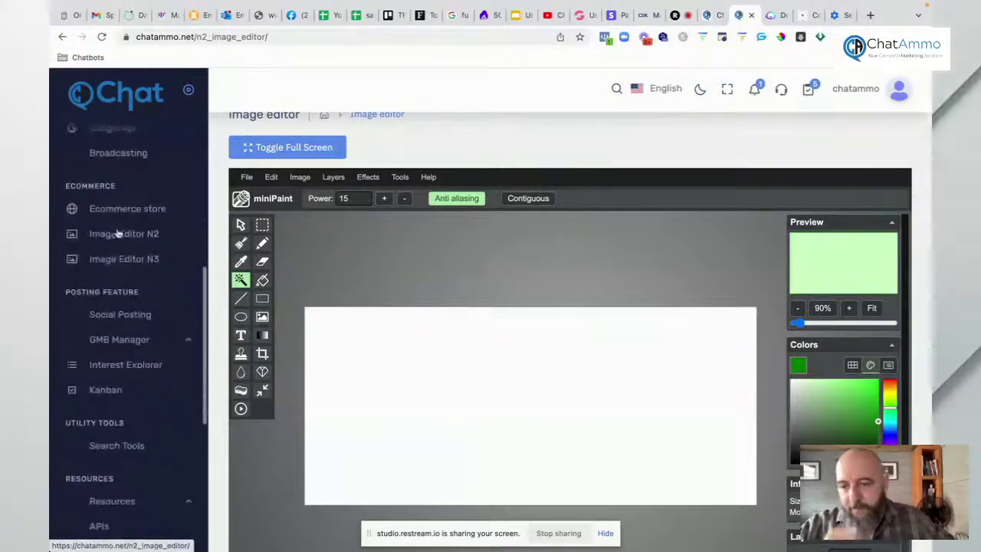
Step: Look over the N3 photo editor, then open Social Posting under Posting Feature
click(115, 259)
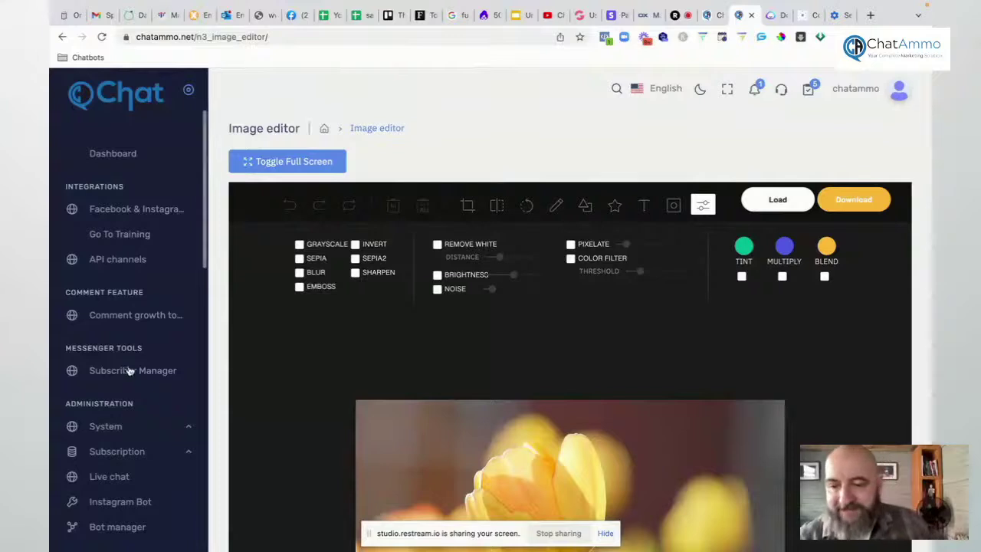
scroll(131, 370, down, 4)
scroll(126, 364, down, 1)
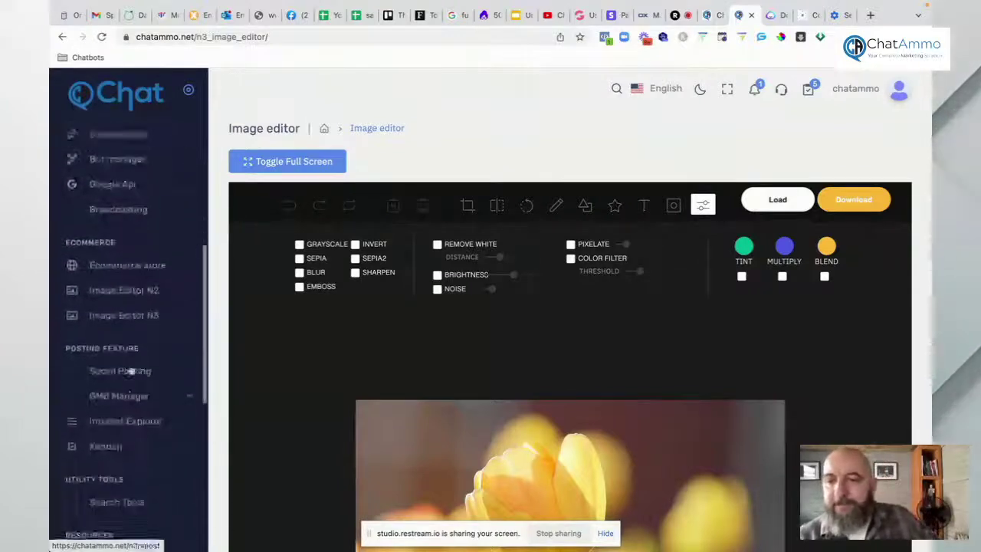
click(114, 345)
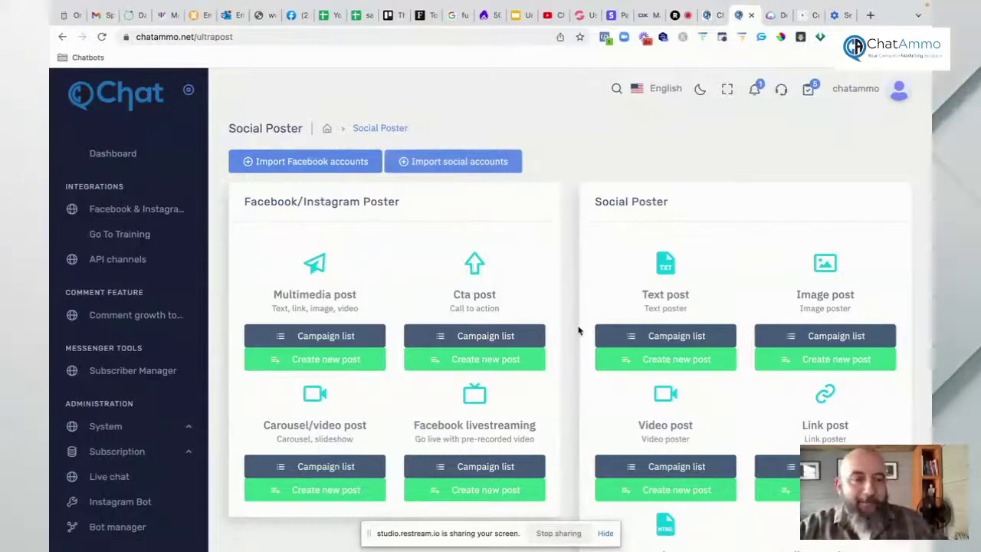
scroll(579, 330, down, 1)
scroll(578, 330, down, 3)
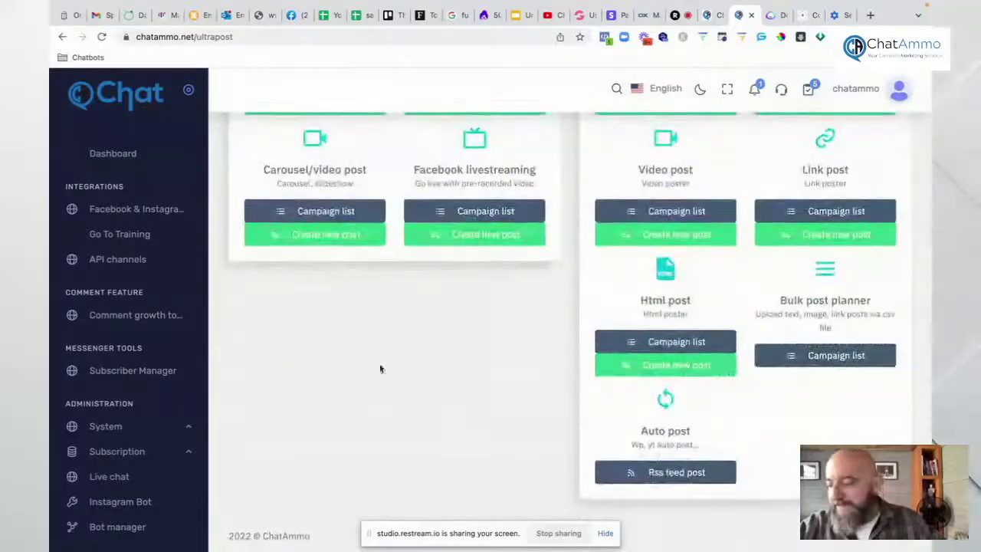
scroll(131, 291, down, 5)
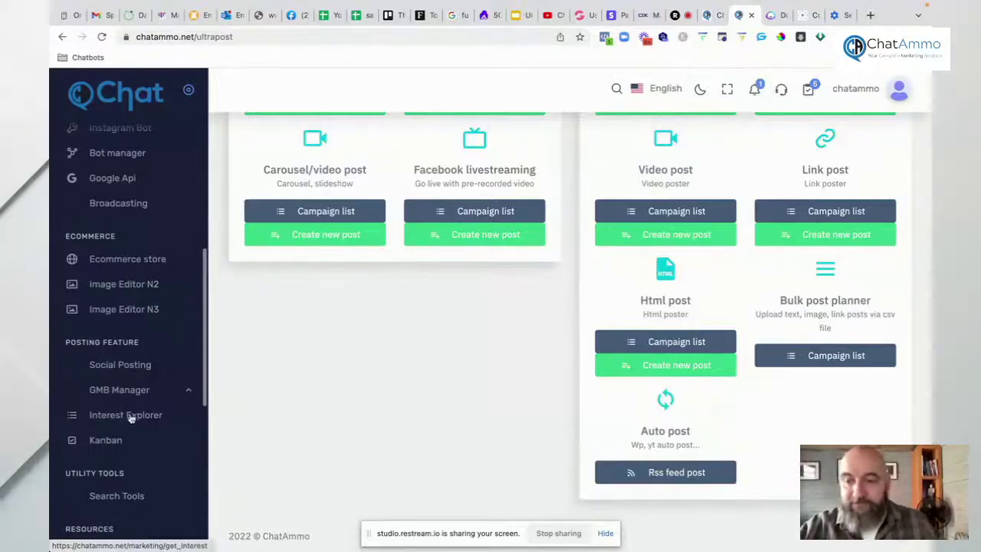
Step: Open Interest Explorer and scroll through its keyword, Interest type and English (US) language form
click(129, 414)
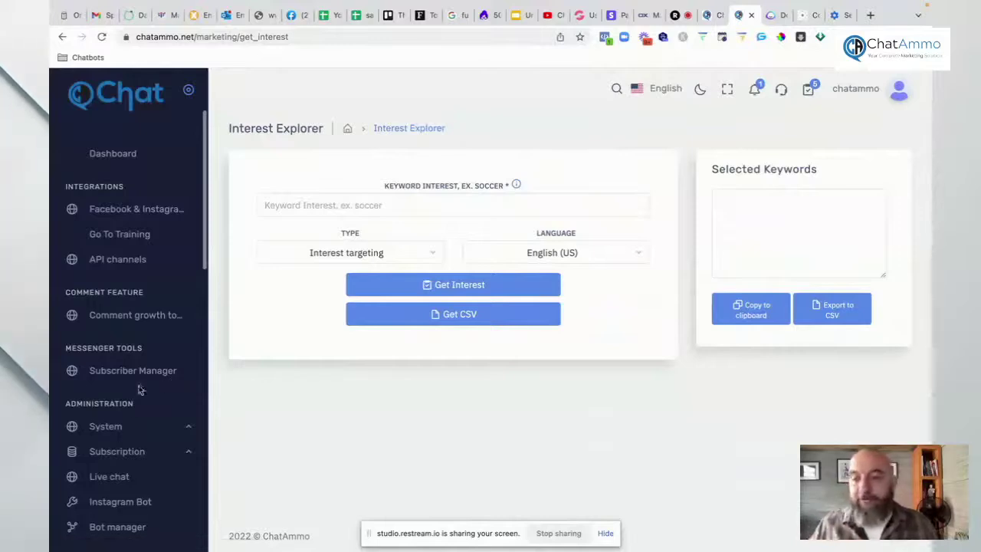
scroll(140, 386, down, 4)
scroll(140, 387, down, 8)
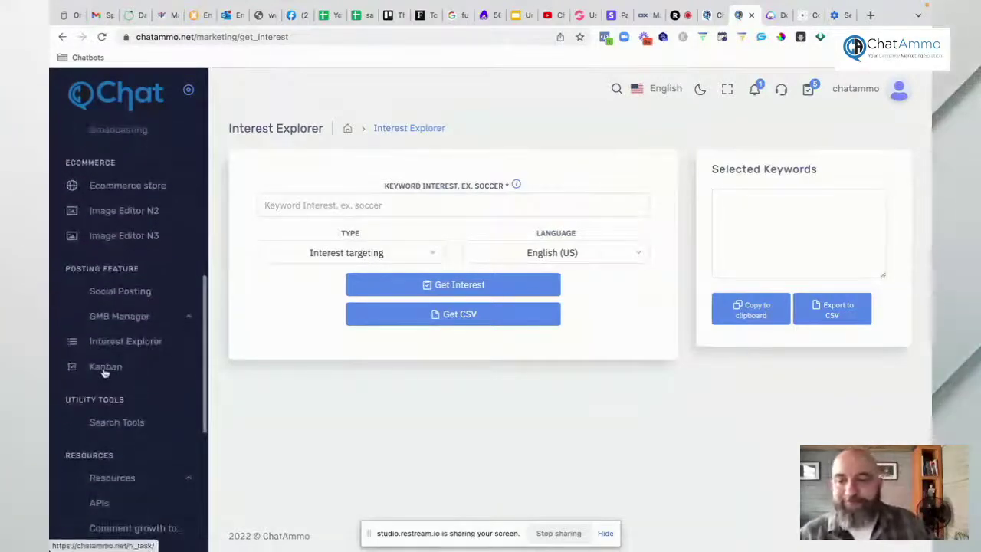
Step: View the Kanban task board and scroll the sidebar down toward Utility Tools
click(105, 372)
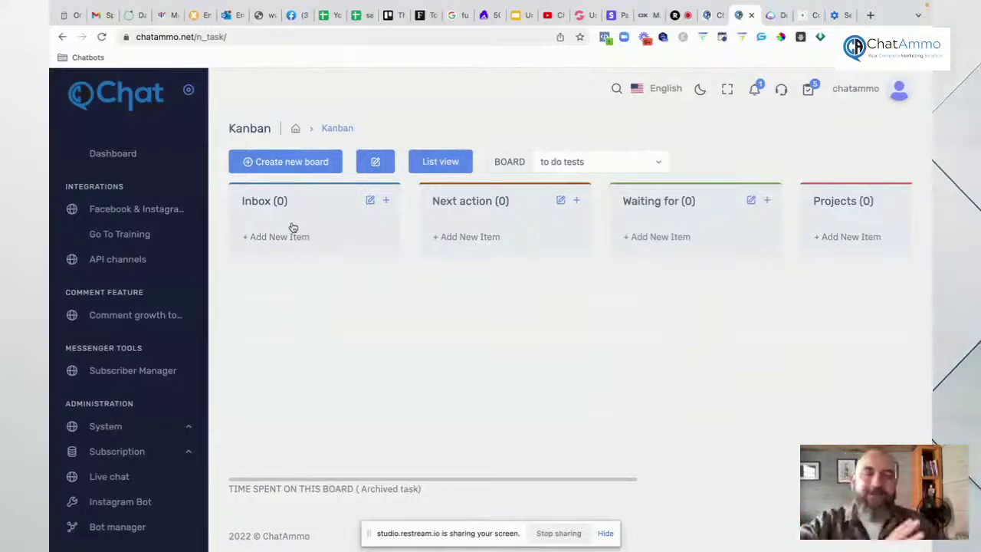
scroll(107, 378, down, 5)
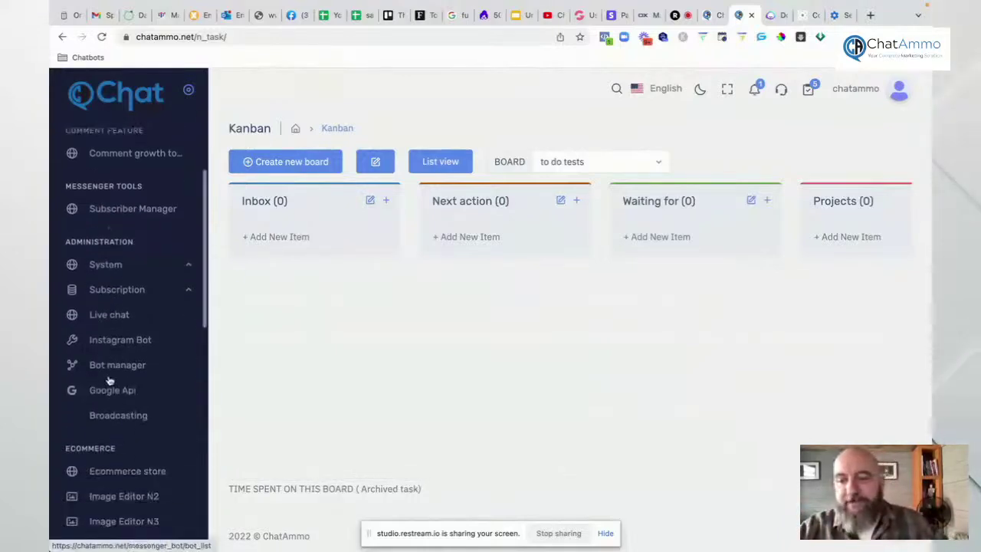
scroll(110, 380, down, 4)
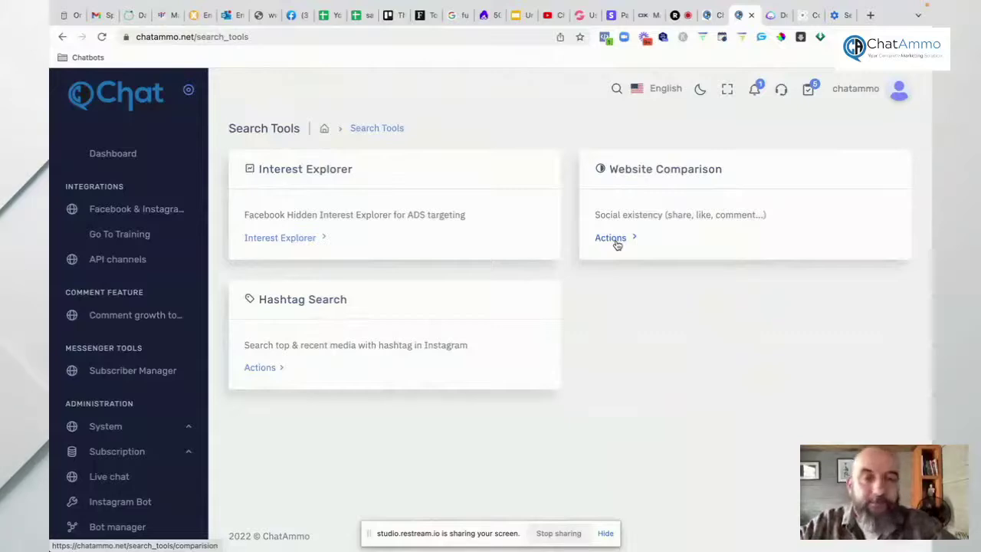
Step: Compare groove.cm with clickfunnels.com: 605 versus 701.25K shares, 121 versus 67.03K reactions
click(611, 237)
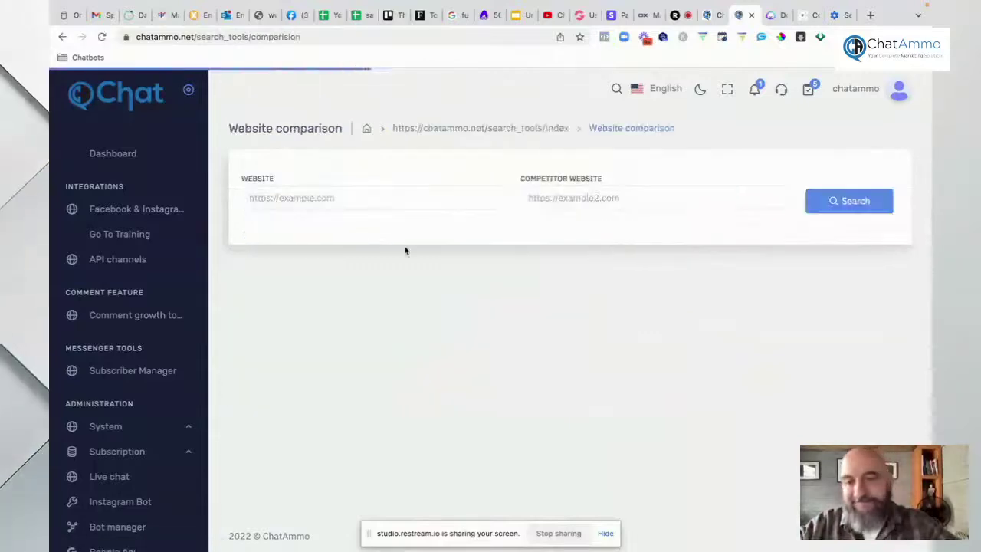
click(368, 198)
text(https://)
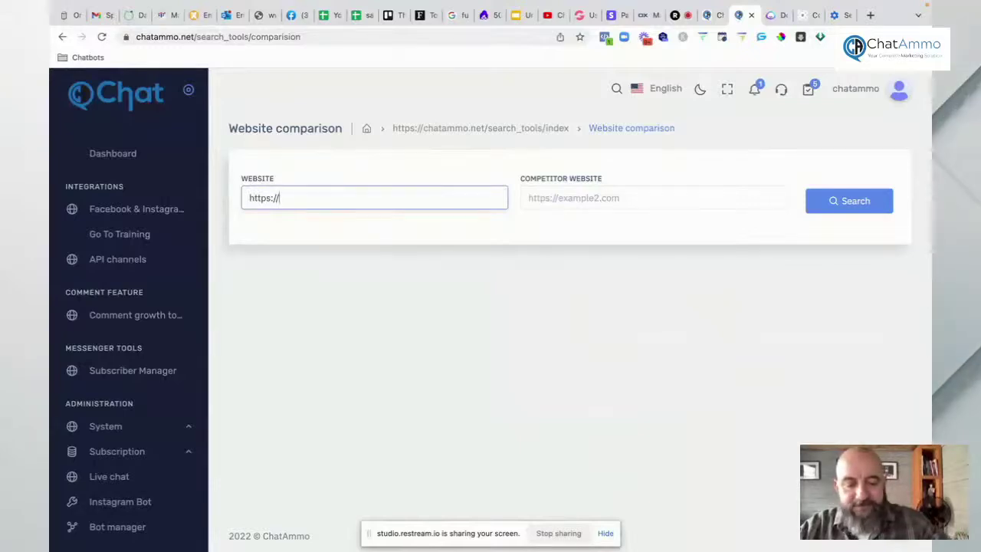
text(groove.cm)
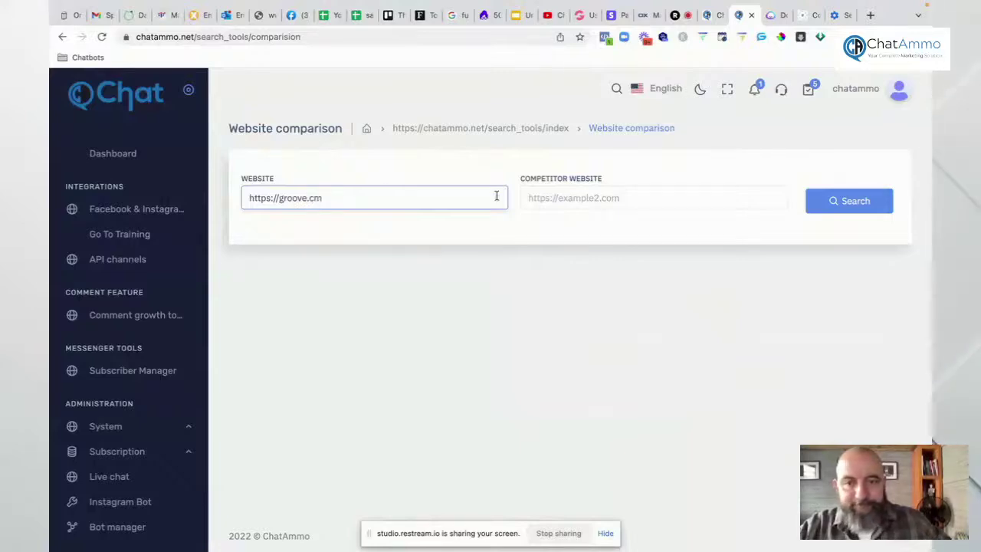
text(http)
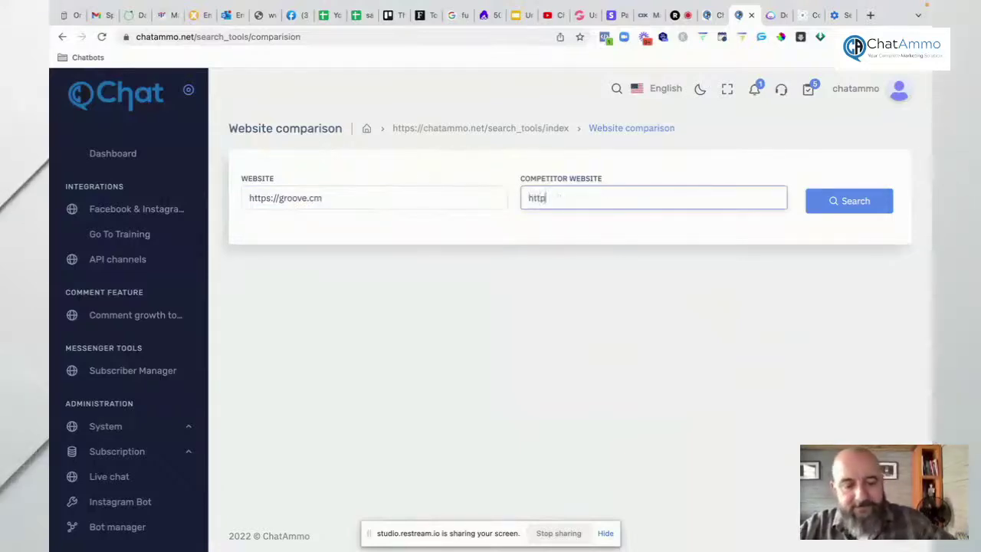
text(s://c)
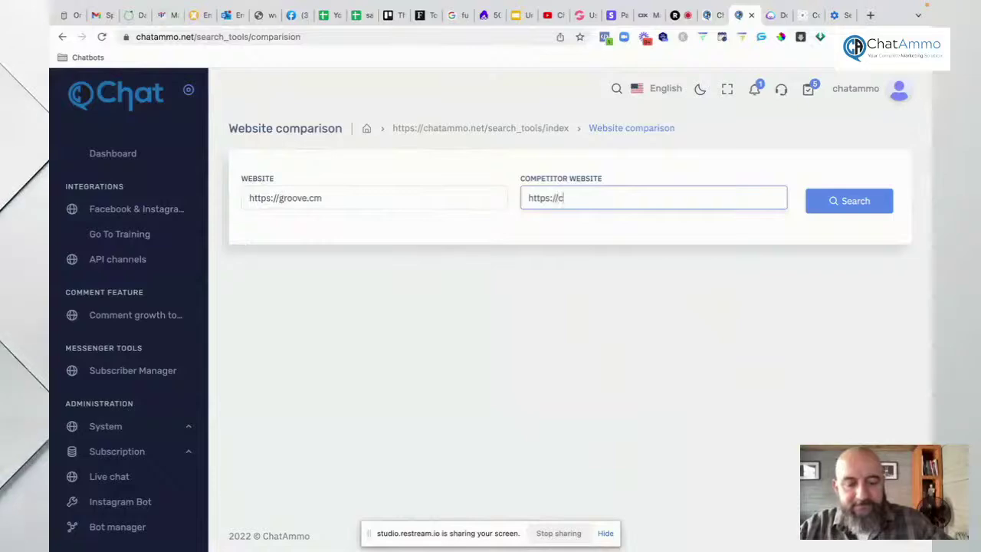
text(lickfu)
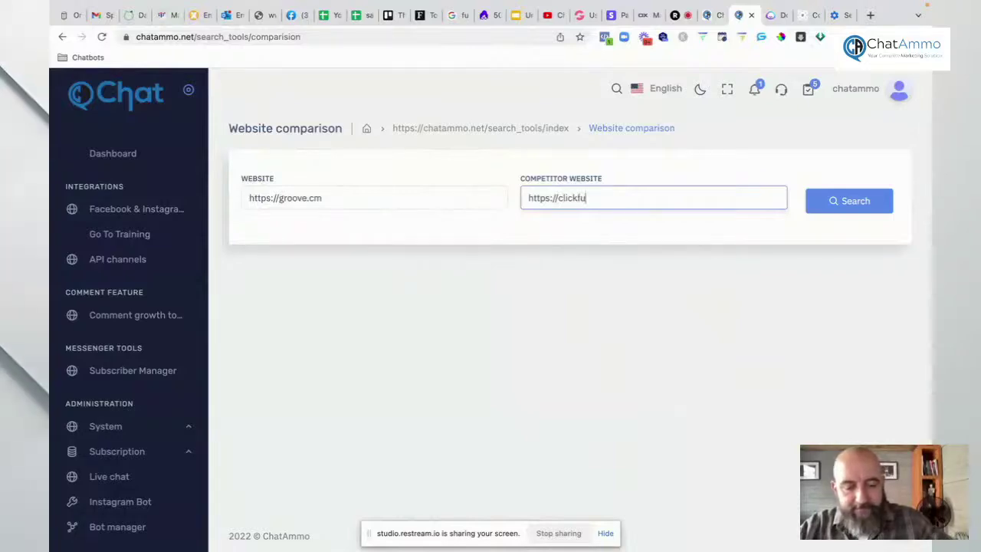
text(nnels.com)
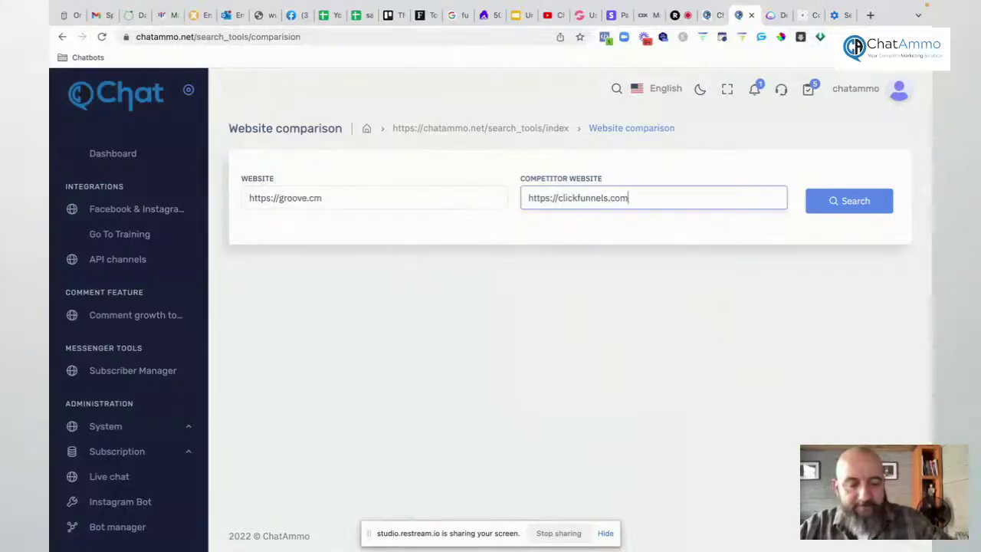
click(830, 207)
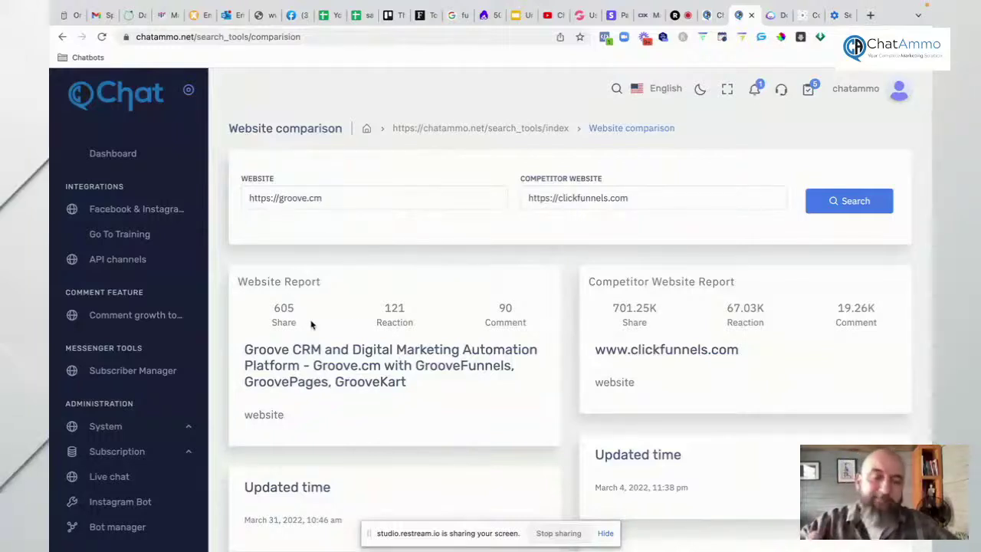
Step: Review clickfunnels.com's 701.25K shares, return to Search Tools, then switch to the Restream Studio tab
double_click(656, 307)
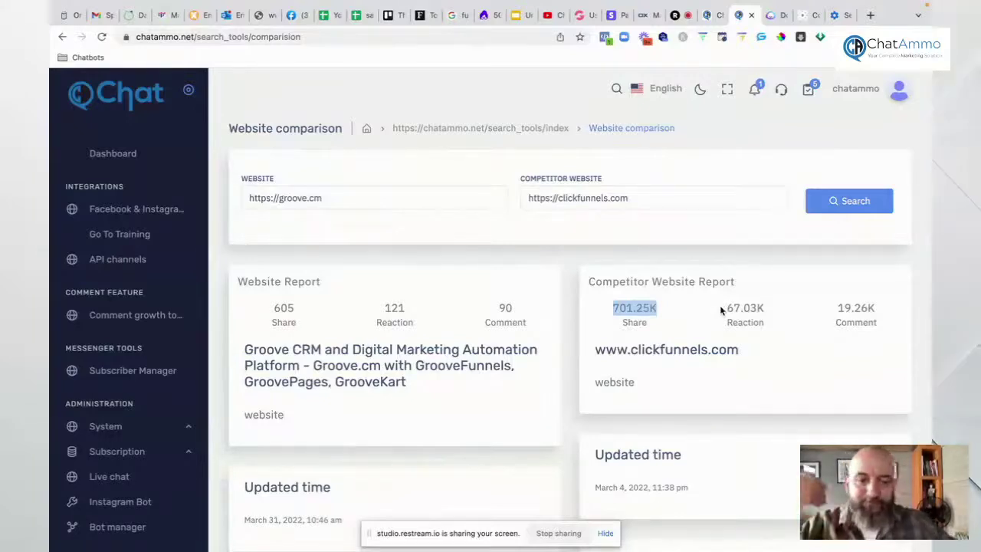
scroll(523, 298, down, 5)
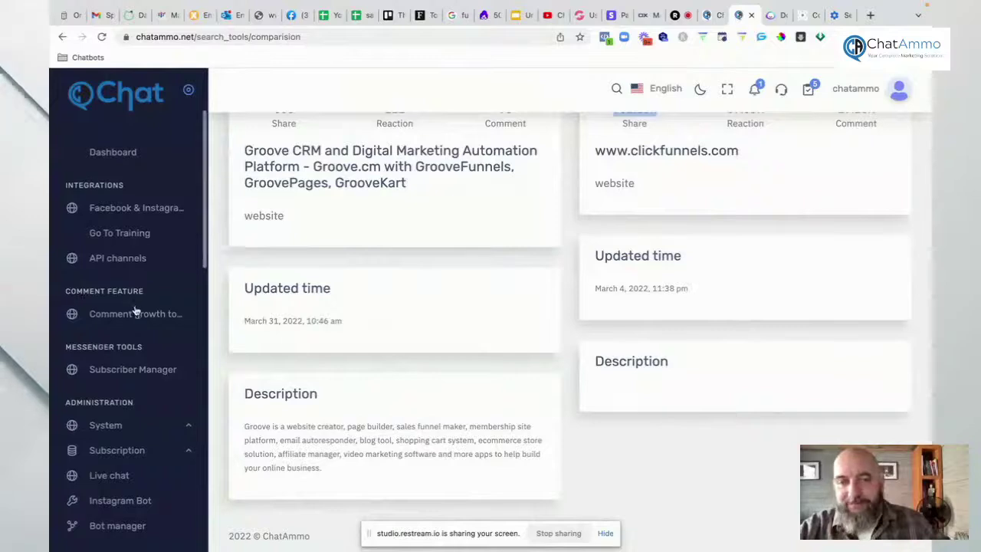
scroll(134, 310, down, 4)
scroll(135, 309, down, 5)
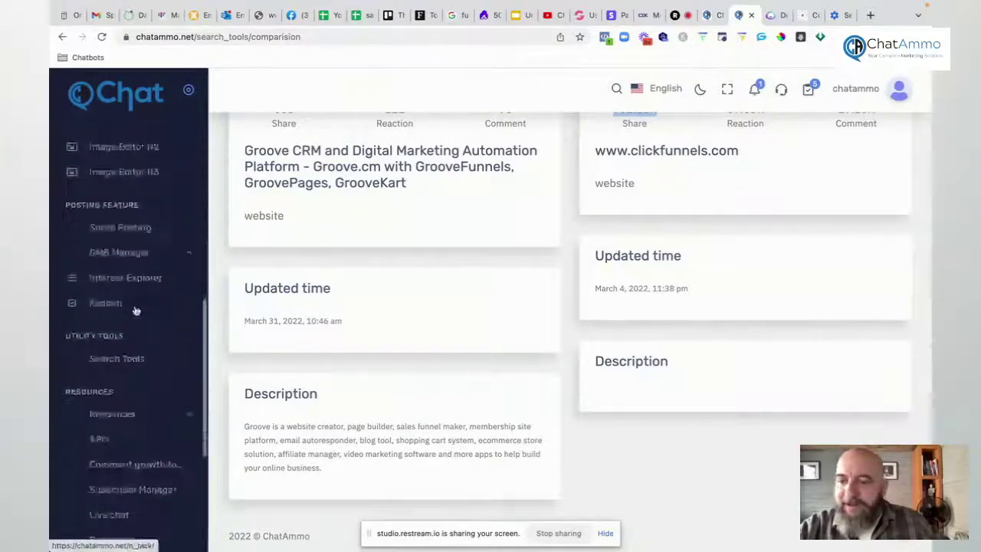
click(134, 281)
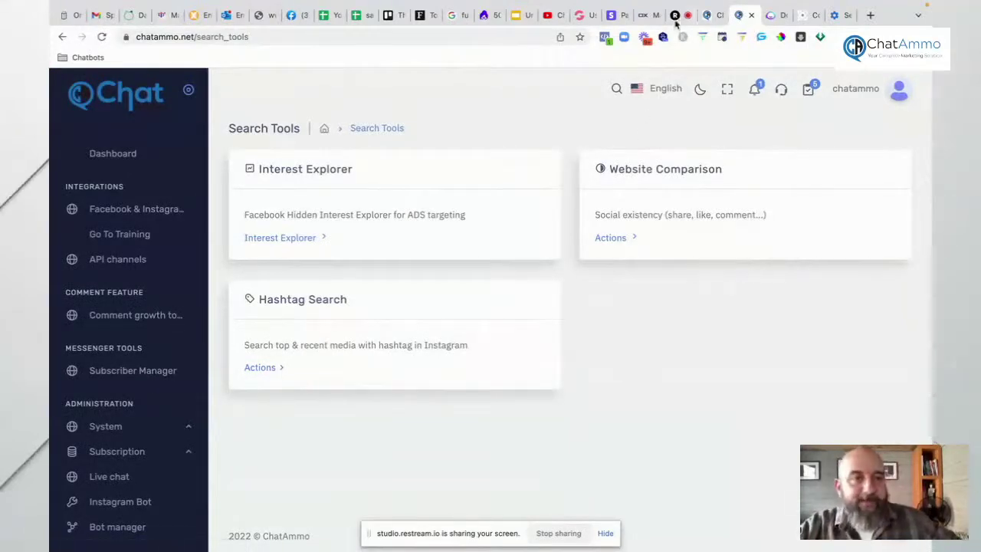
click(675, 21)
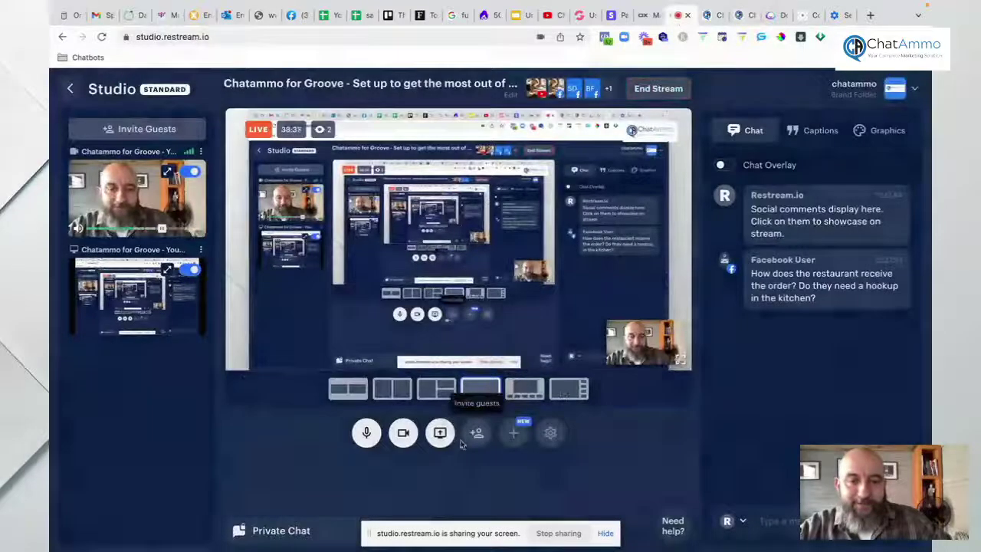